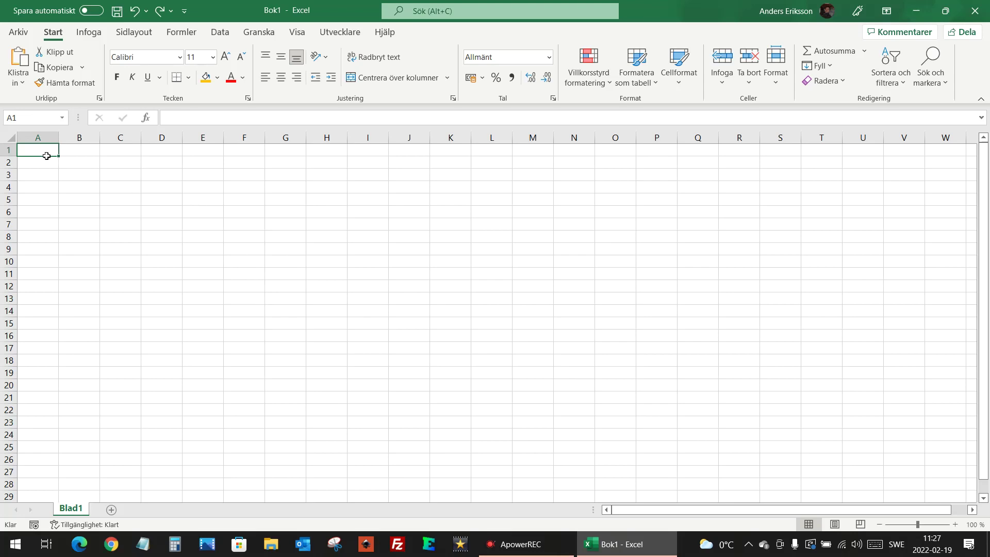
- Paste the customer table at A1 and widen columns A–G so headers and the 500 kr record show fully
key("ctrl+v")
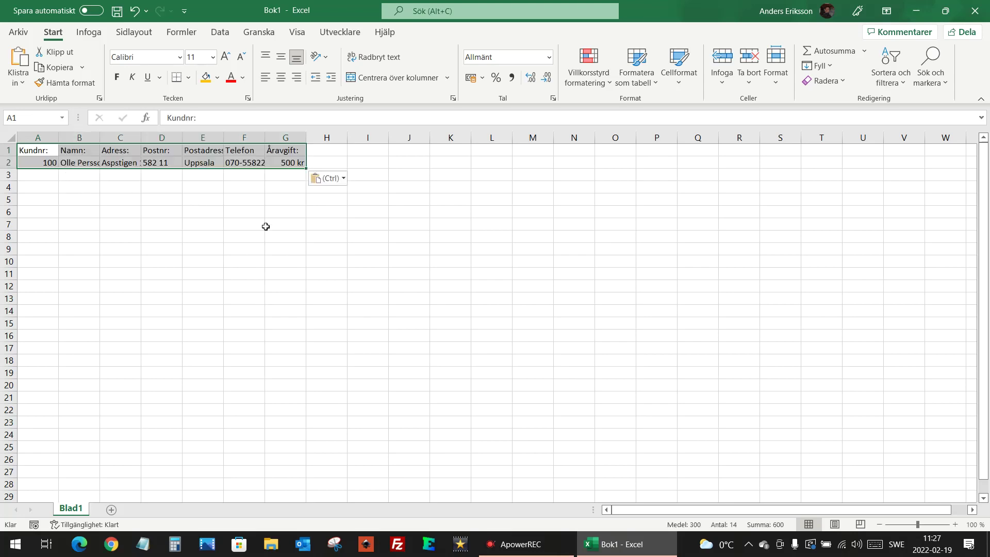
left_click(231, 251)
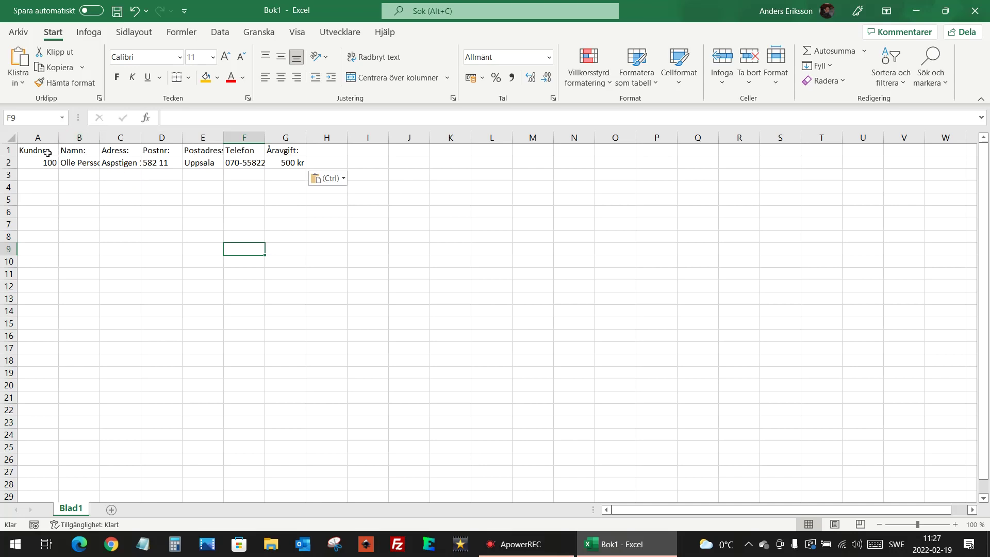
left_click(41, 152)
left_click_drag(40, 152, 289, 150)
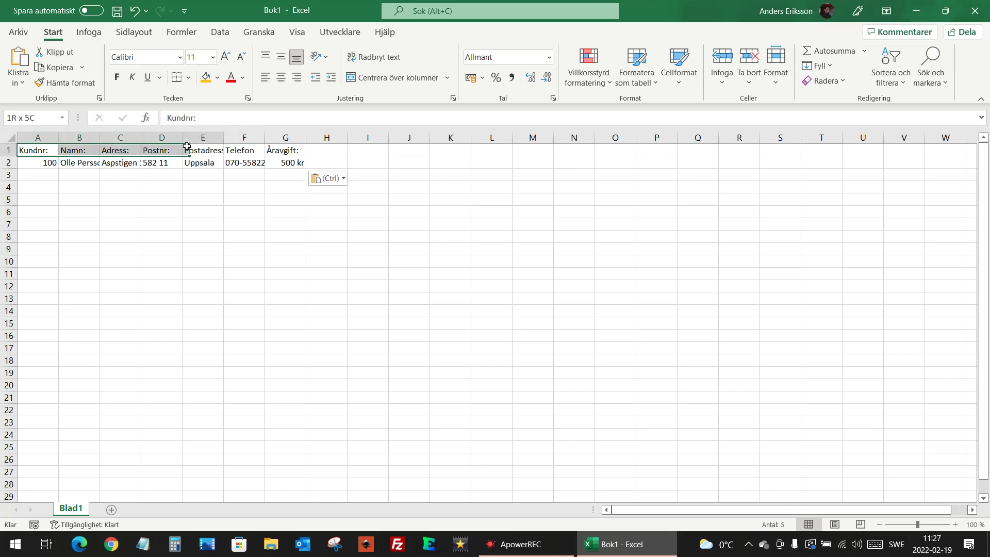
double_click(313, 139)
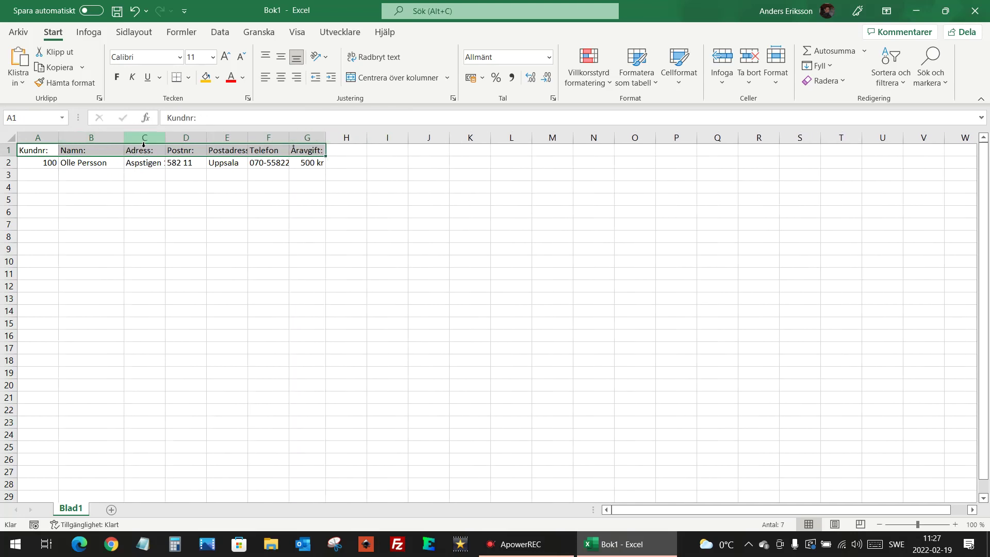
left_click_drag(103, 140, 411, 138)
left_click(387, 235)
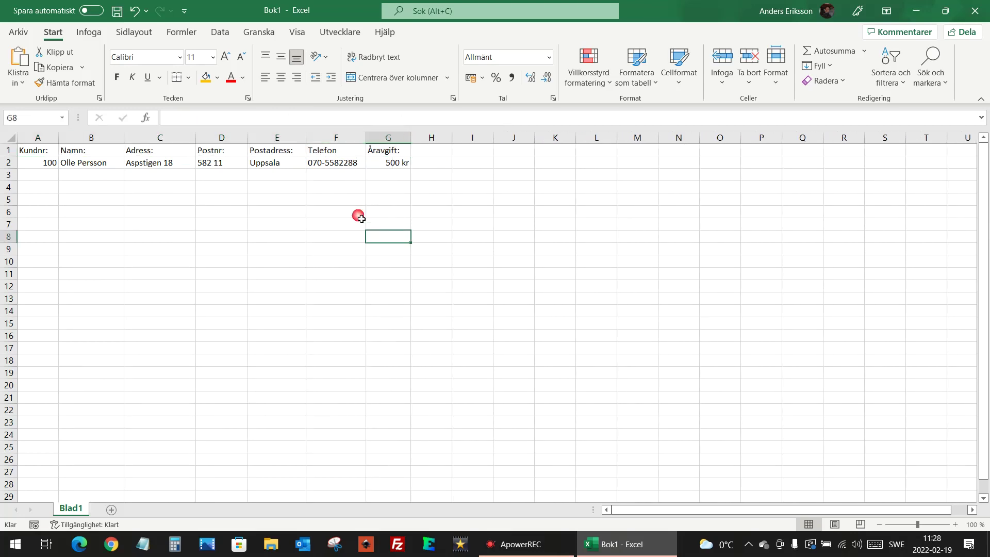
- Make the Kundnr: to Årsavgift: headers bold on a yellow fill, and widen column G slightly
left_click_drag(39, 156, 409, 157)
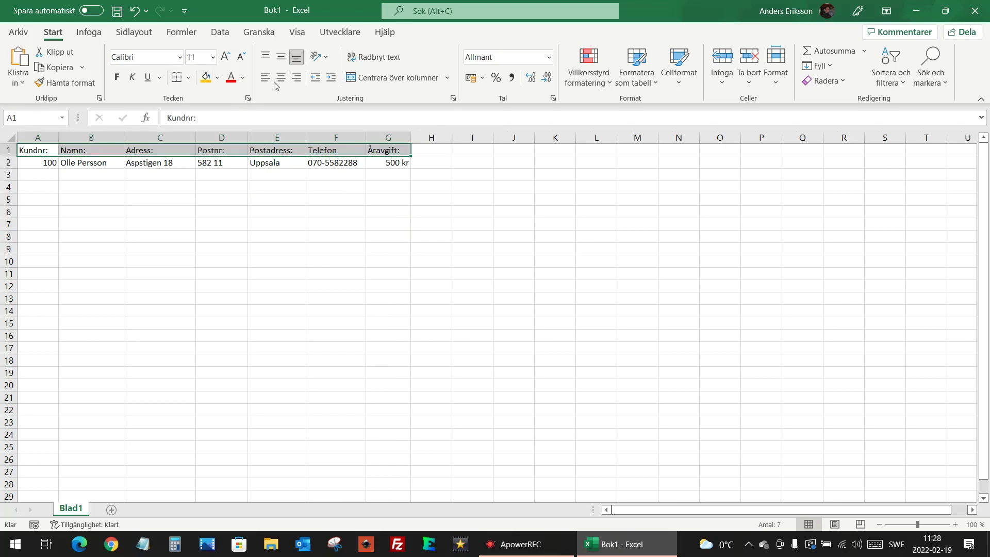
left_click(208, 81)
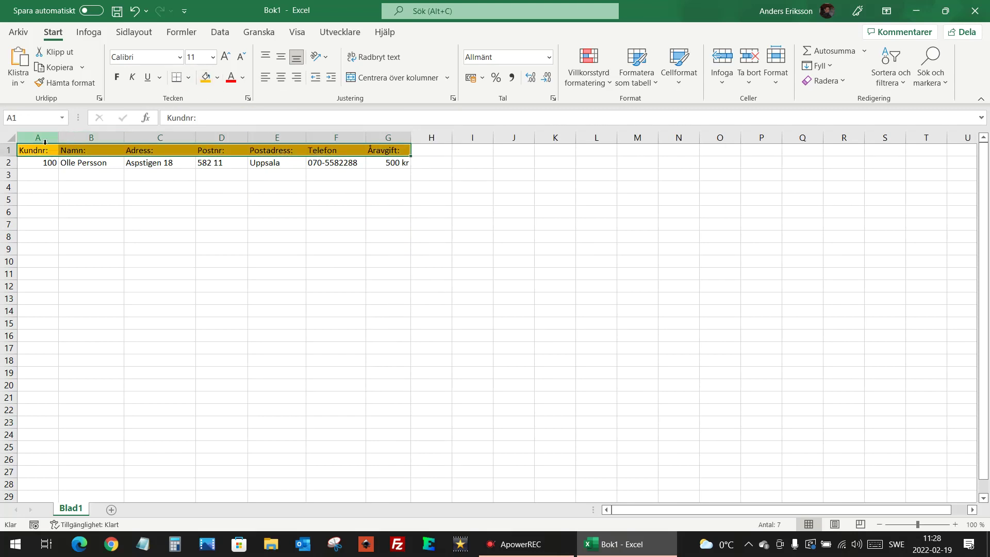
left_click(117, 77)
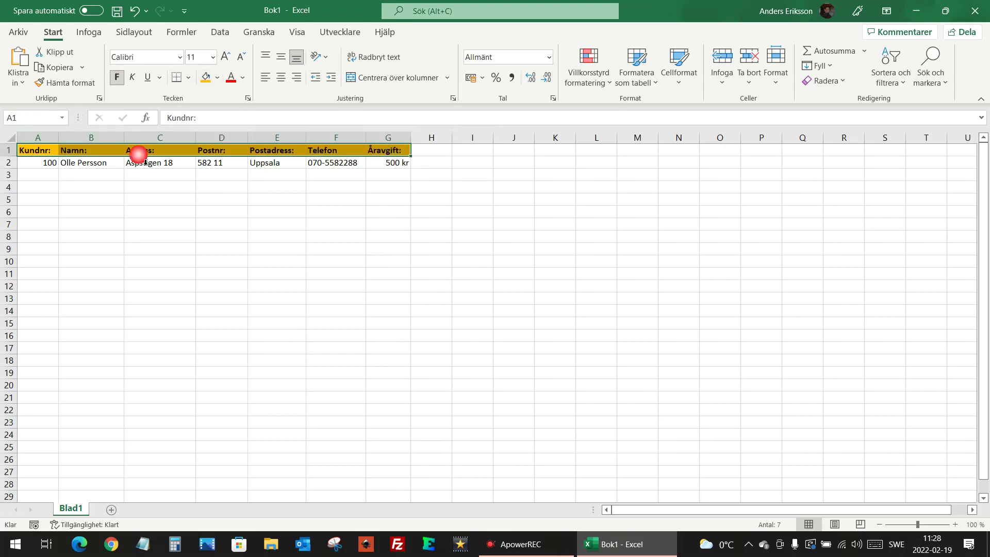
left_click(159, 249)
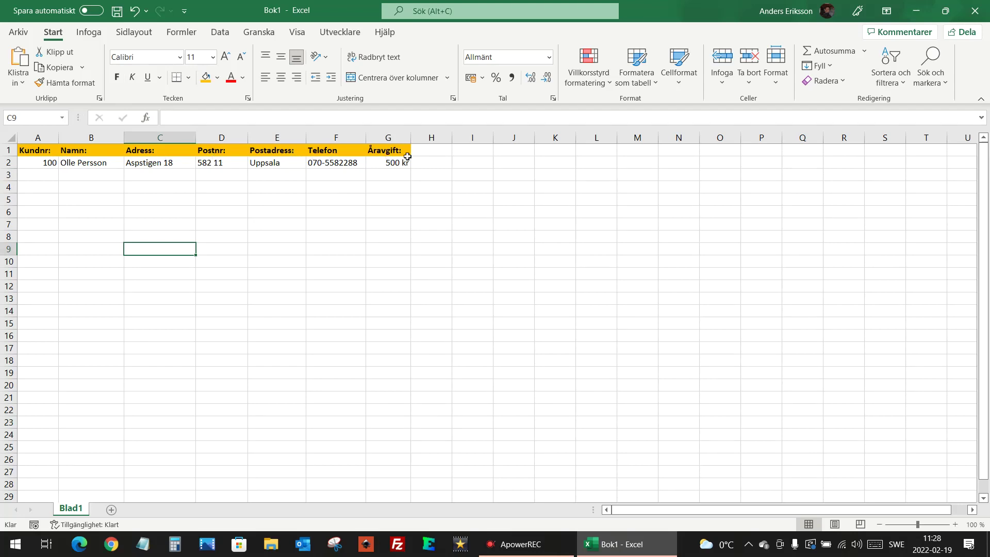
left_click_drag(414, 140, 420, 139)
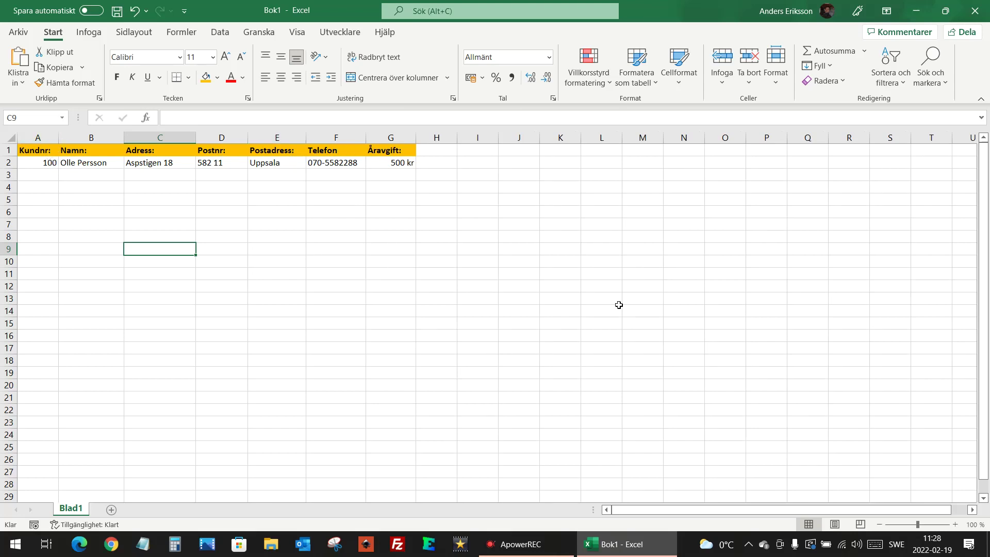
right_click(302, 321)
left_click(226, 307)
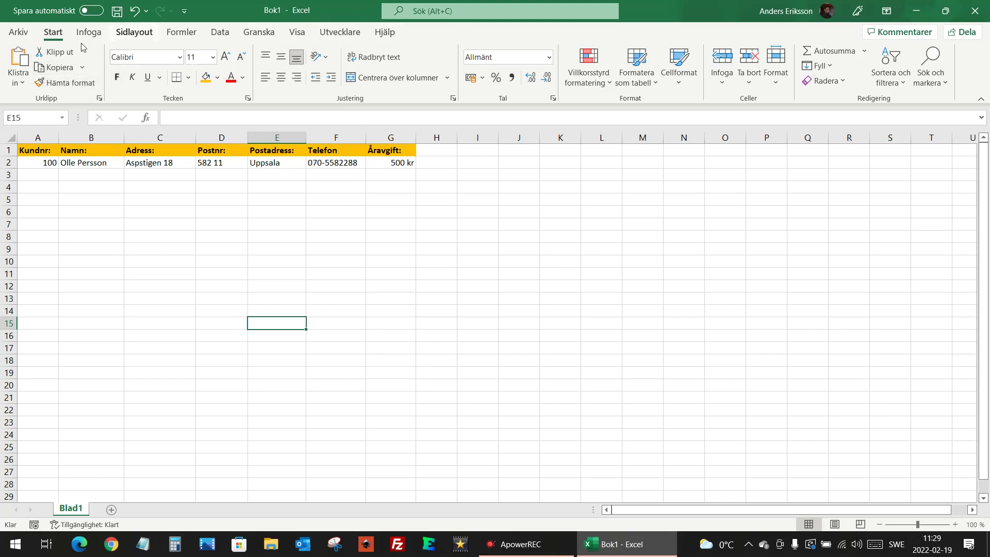
left_click(10, 34)
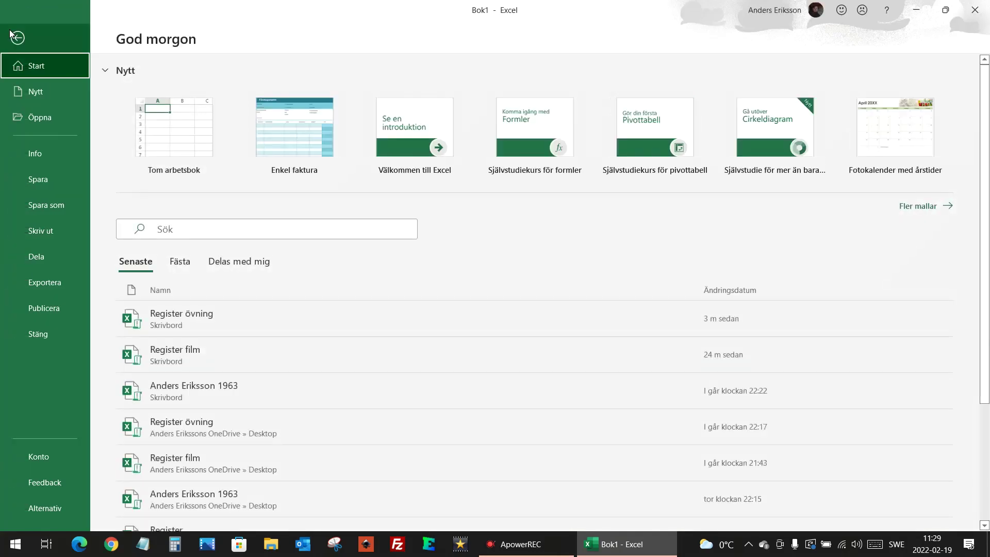
left_click(36, 508)
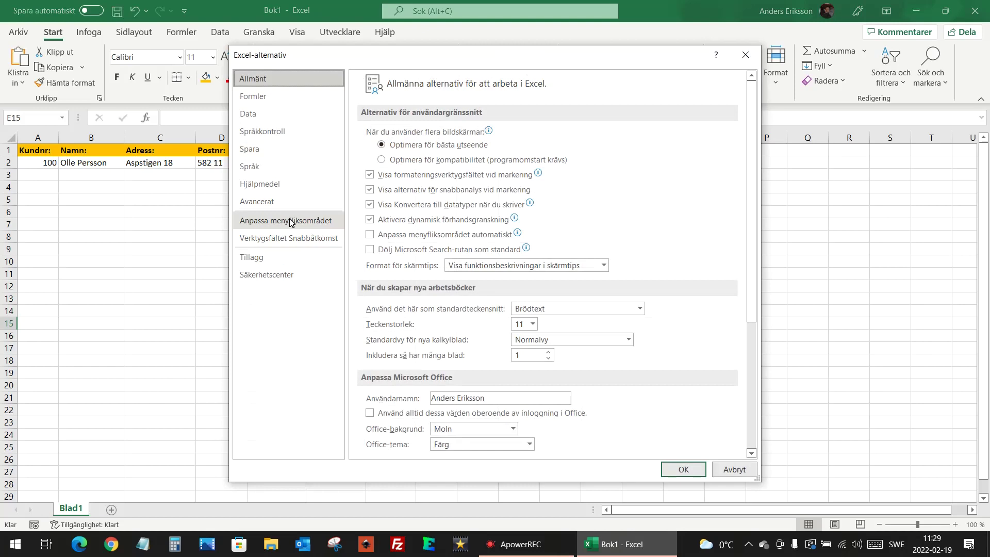
left_click(290, 222)
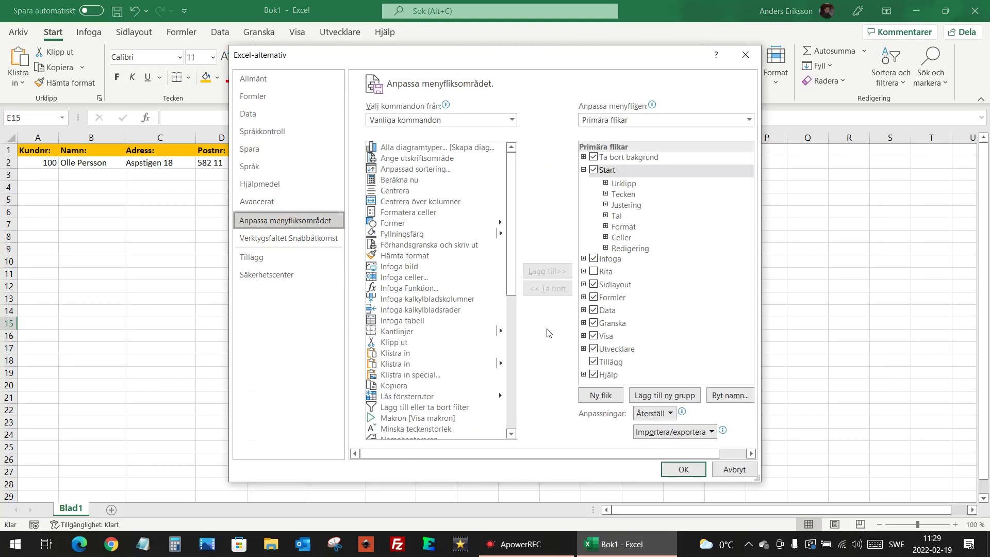
left_click(617, 350)
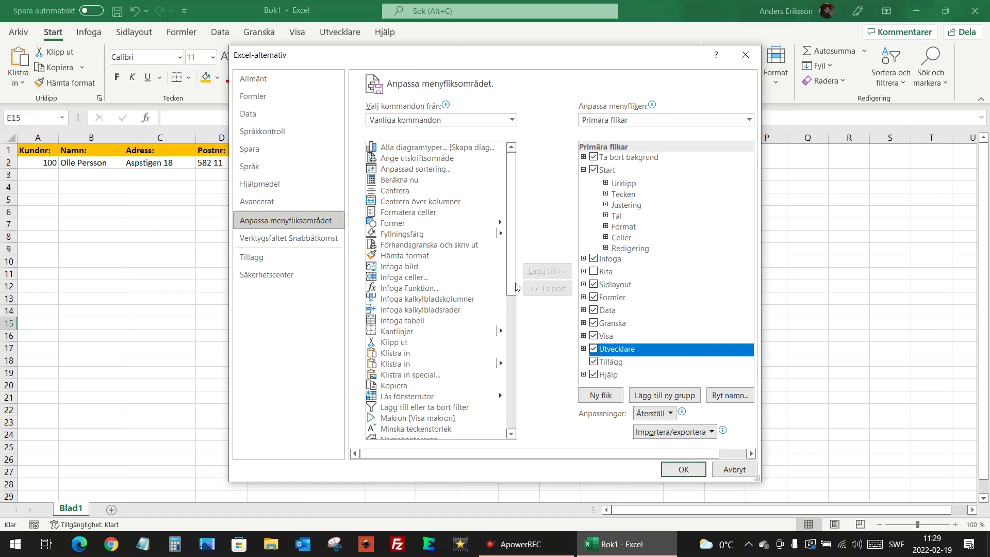
left_click_drag(513, 267, 515, 305)
scroll(438, 232, "down", 2)
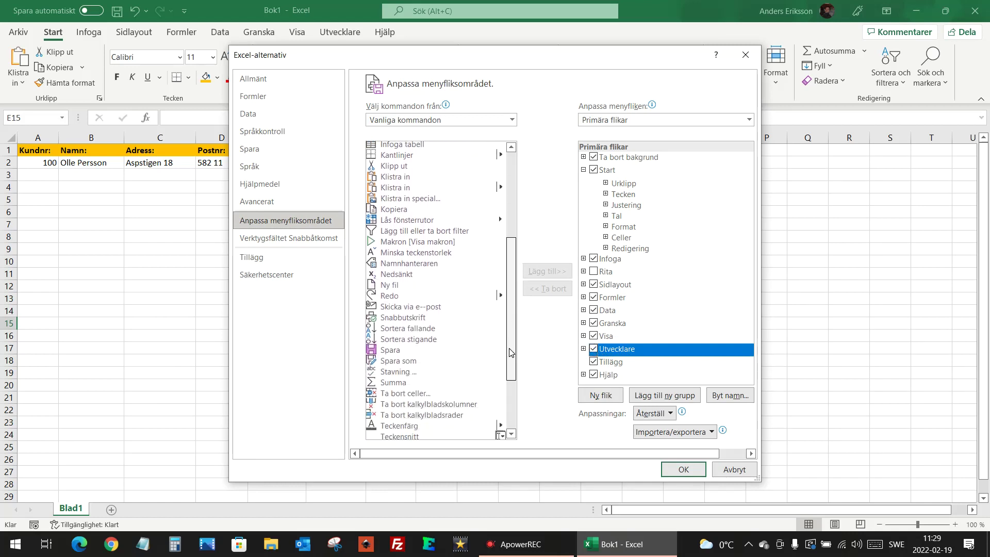
scroll(423, 174, "down", 2)
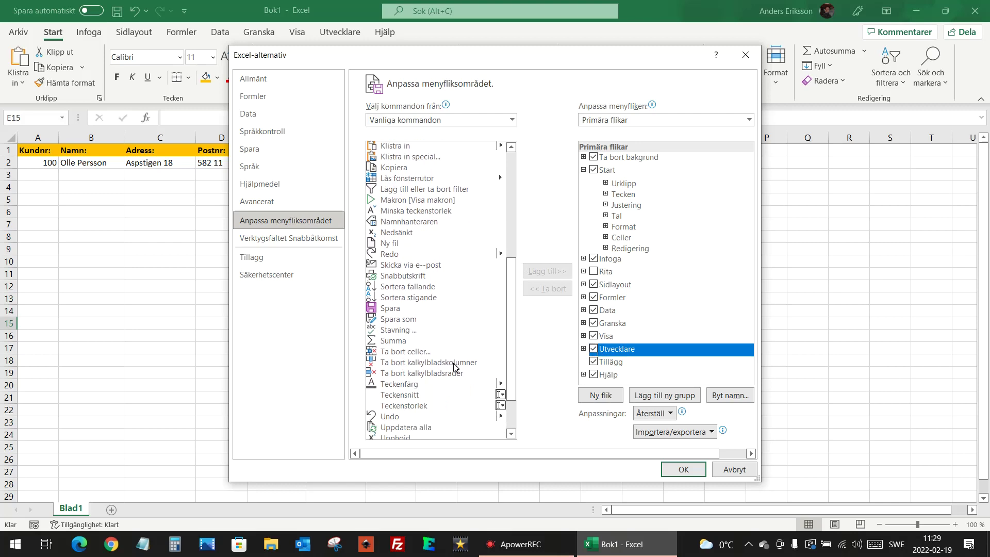
left_click_drag(510, 324, 511, 350)
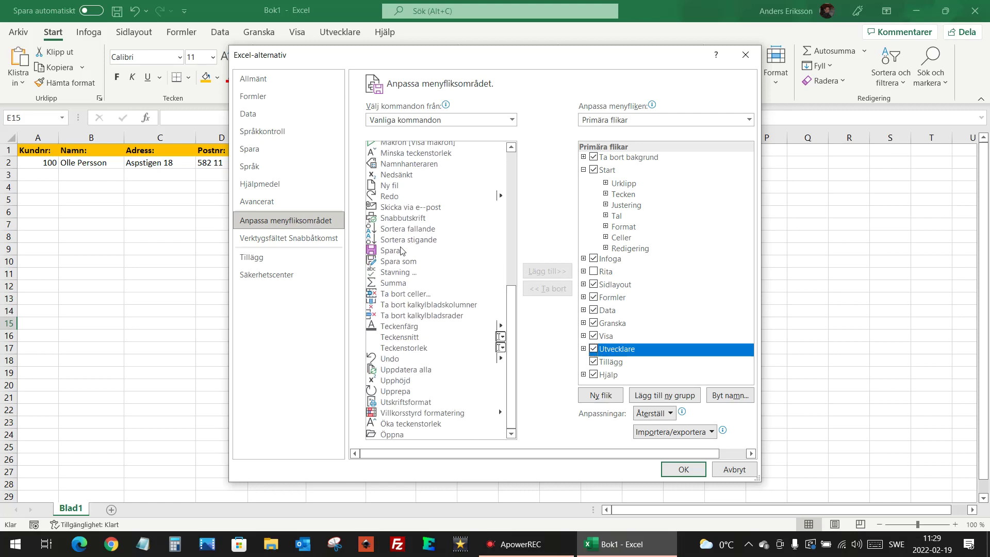
left_click(408, 240)
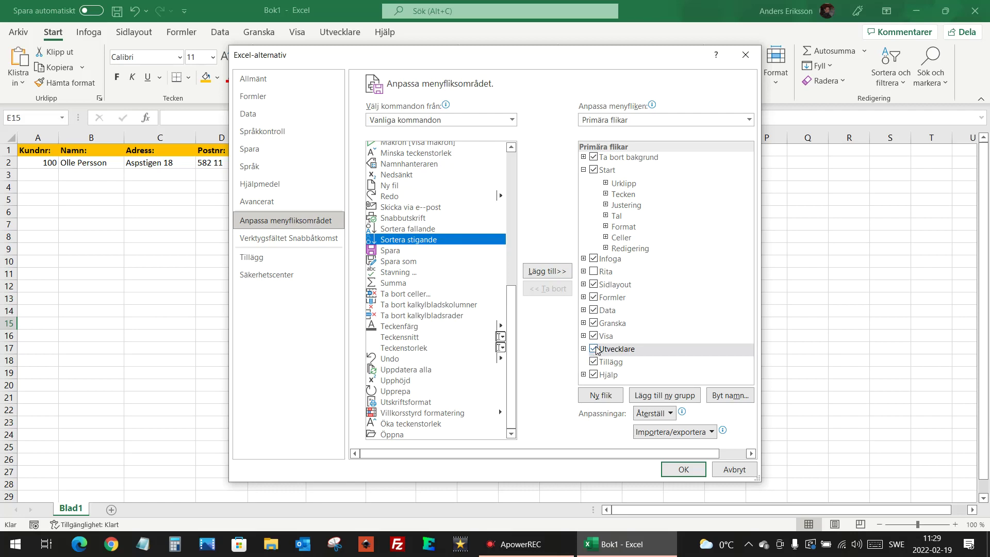
left_click(685, 470)
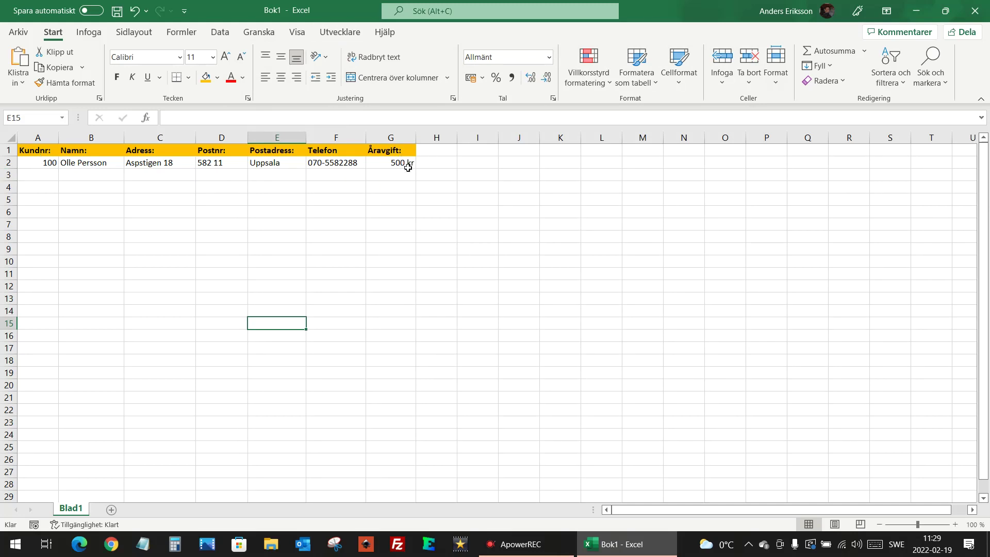
left_click(335, 34)
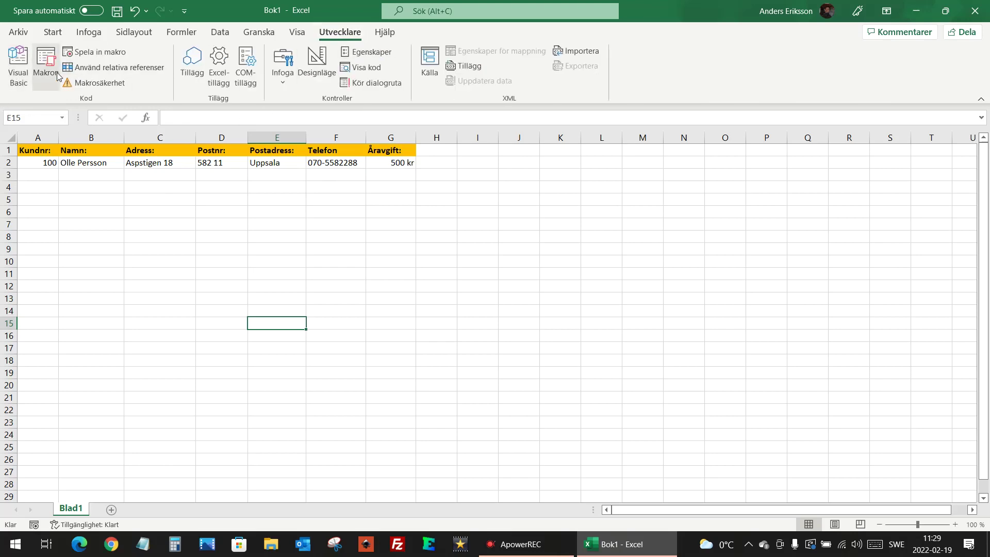
- Launch the Visual Basic editor for Bok1 and bring up its Infoga menu
left_click(21, 72)
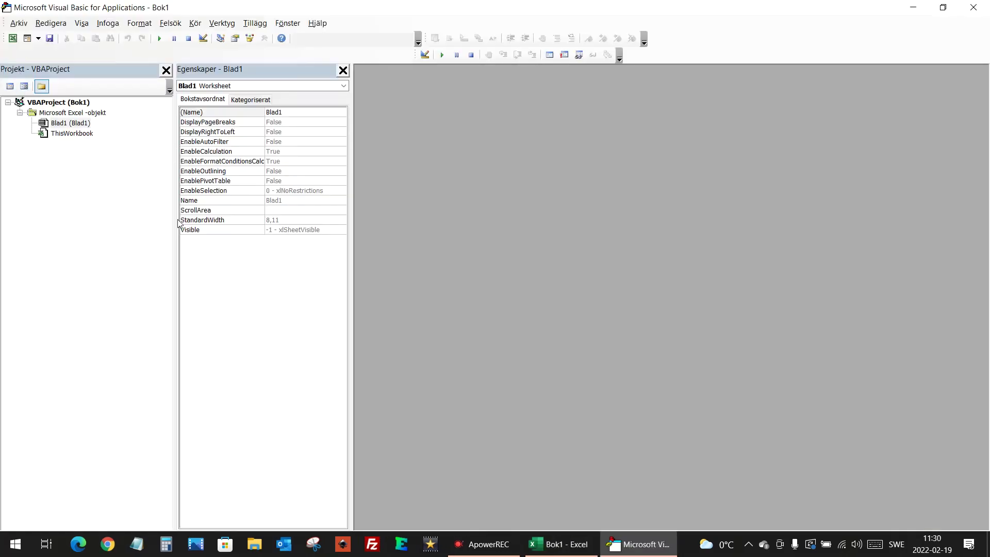
left_click(108, 25)
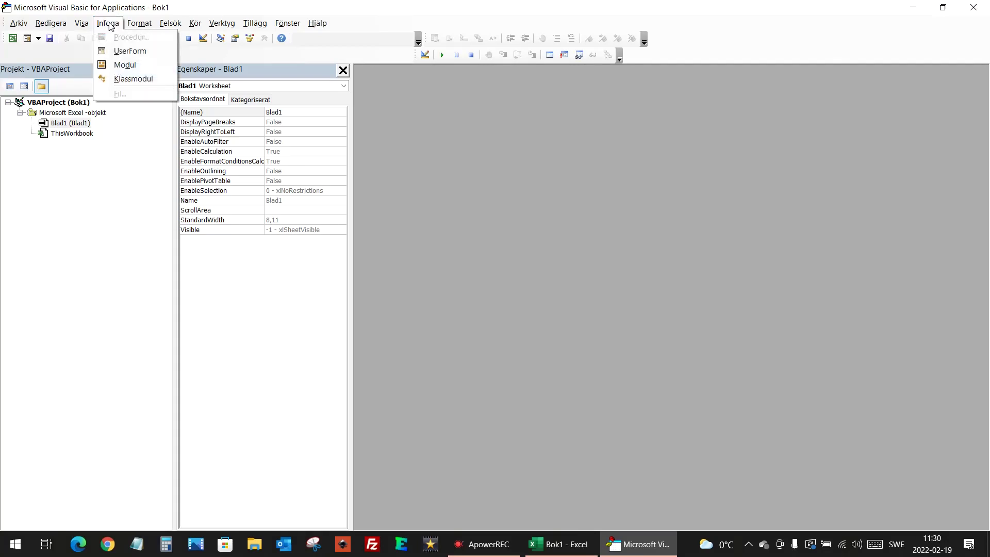
- Insert a new UserForm1 into the Bok1 project, enlarge it, and show its properties
left_click(136, 52)
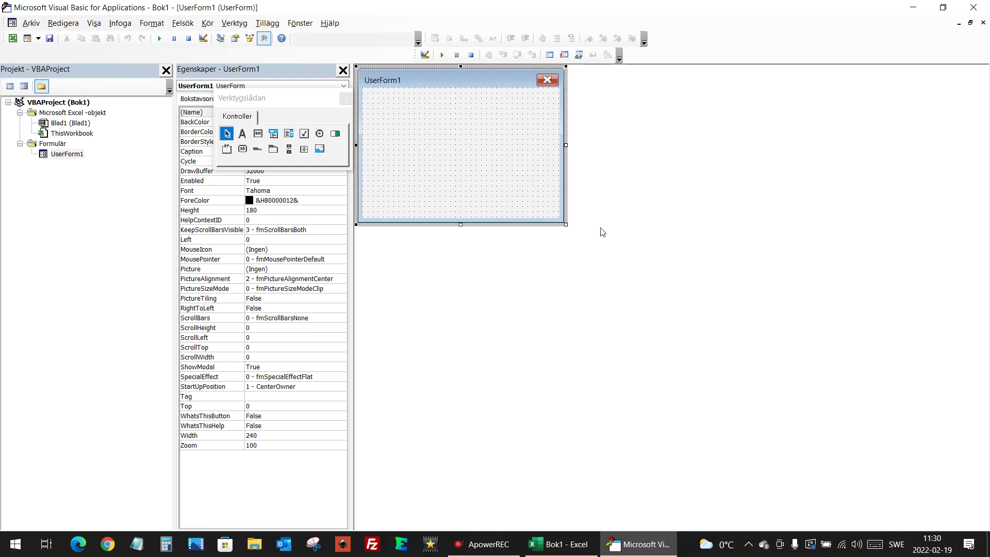
left_click_drag(565, 225, 778, 435)
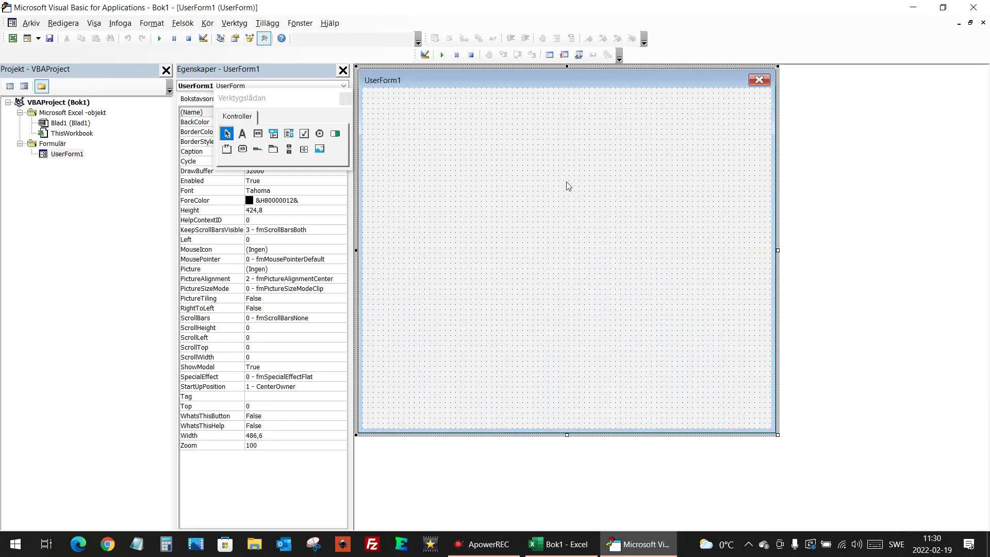
right_click(561, 131)
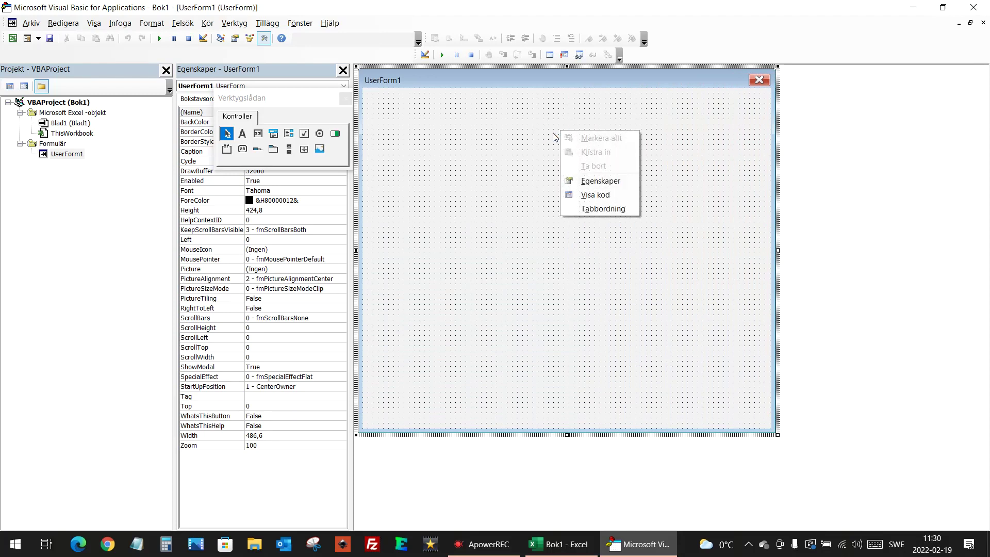
left_click(602, 181)
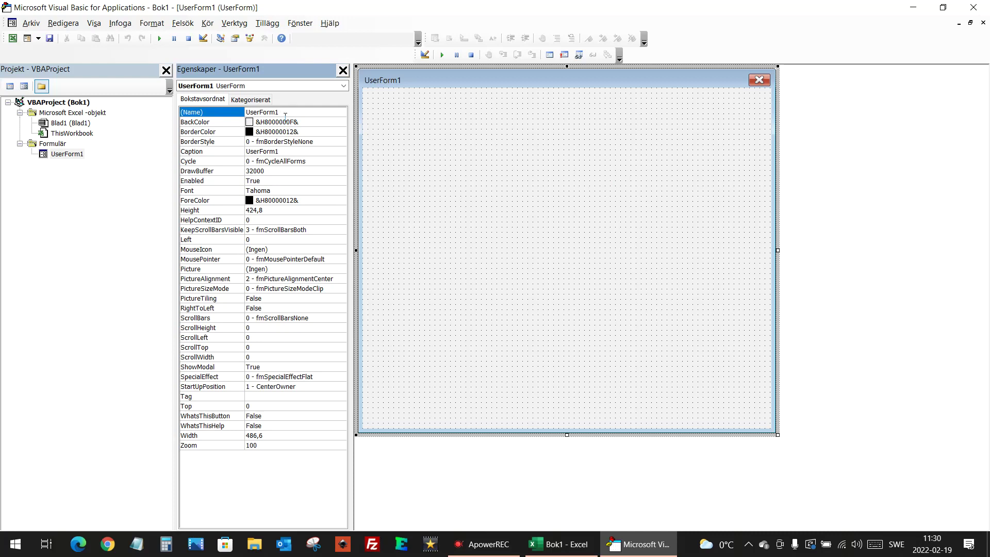
- Set the form's Caption to Register and display the Toolbox of form controls
left_click_drag(285, 116, 246, 118)
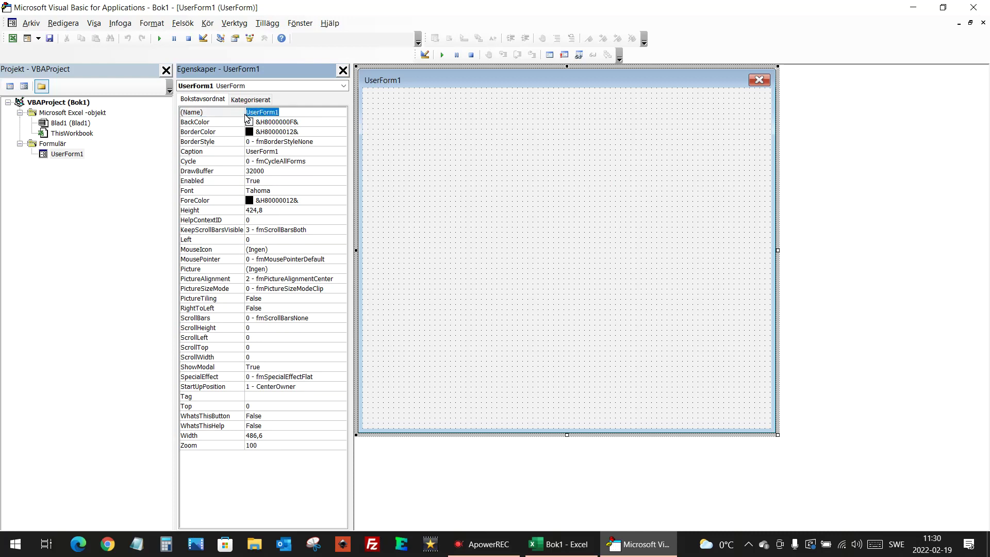
left_click(288, 110)
left_click(365, 95)
left_click(283, 152)
left_click(242, 151)
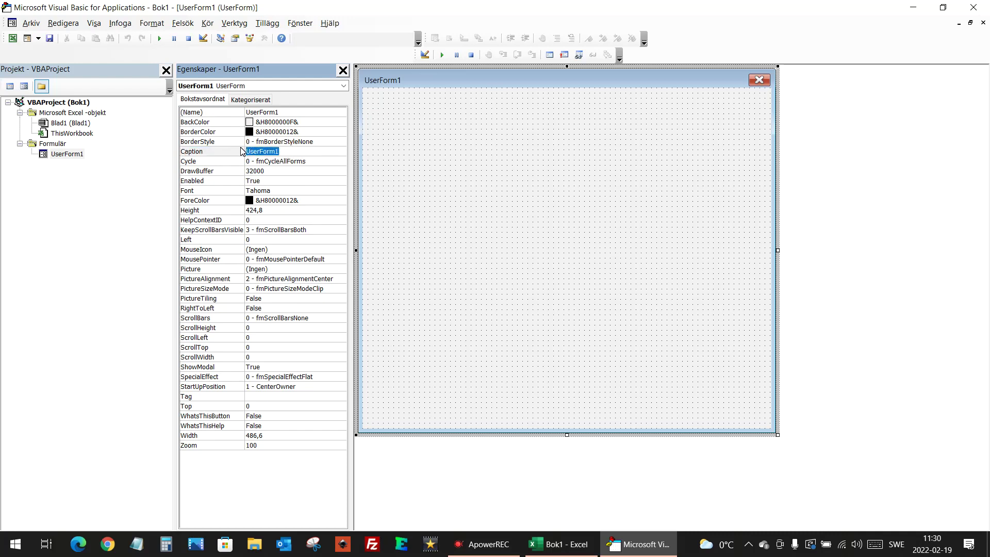
type("Register")
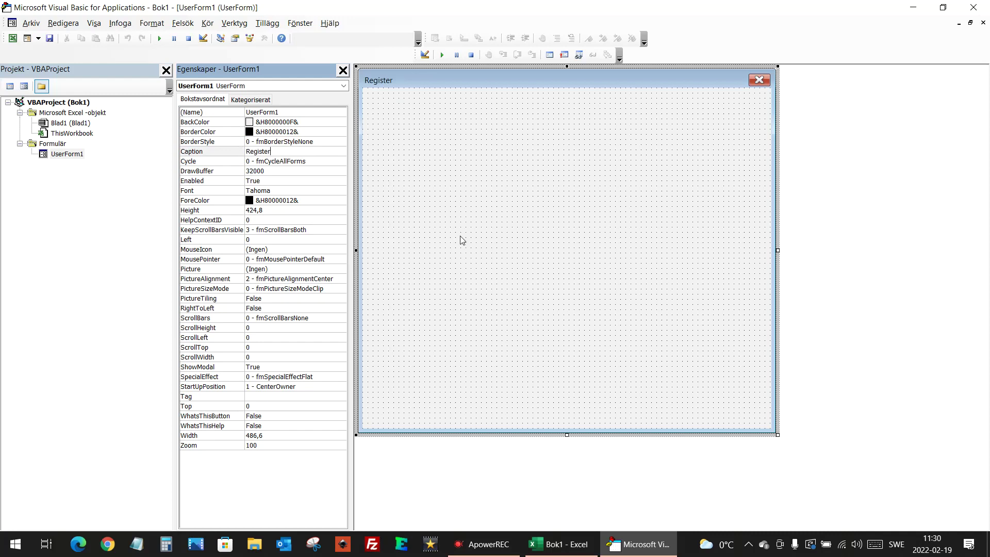
left_click(404, 118)
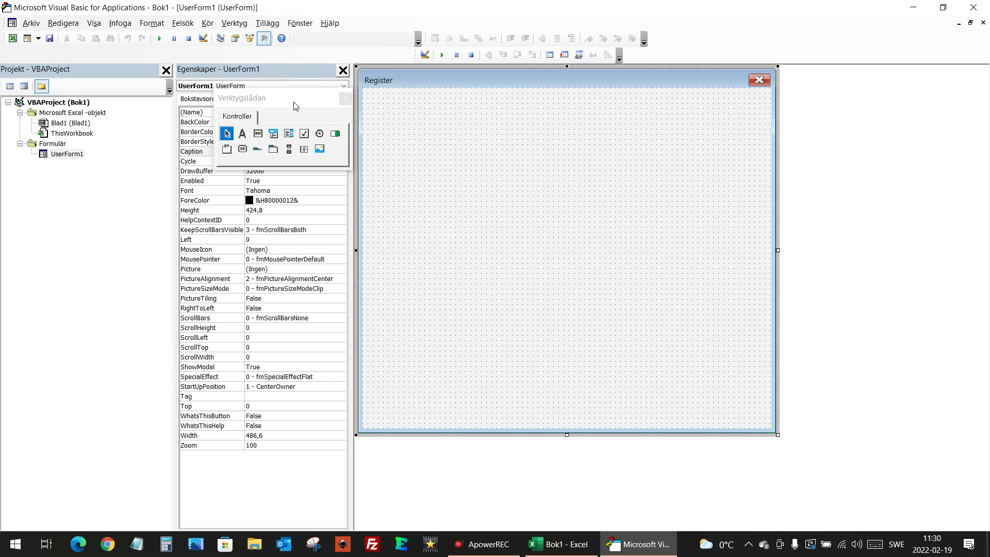
- Draw a combo box near the top of the Register form with 12-point font
left_click_drag(295, 106, 278, 125)
left_click(278, 165)
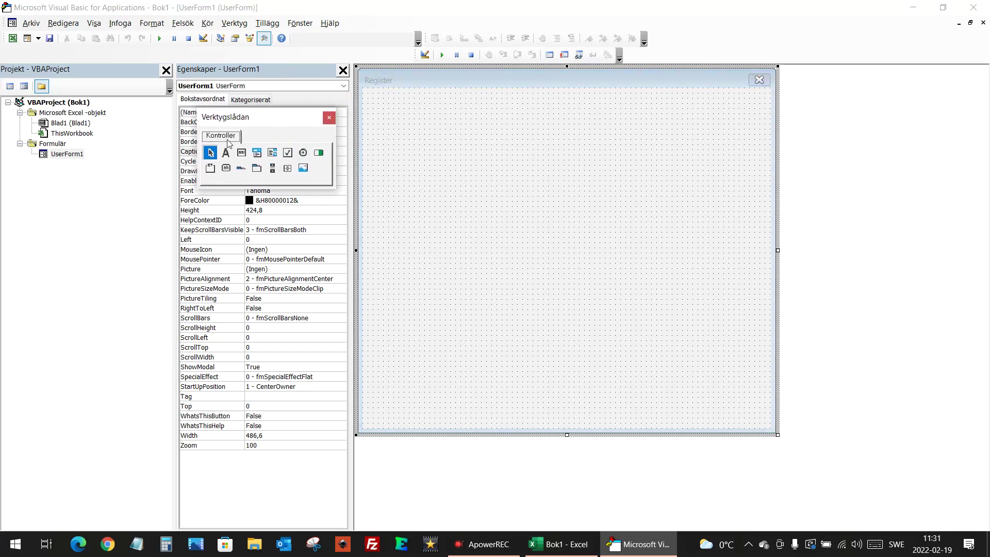
left_click(265, 39)
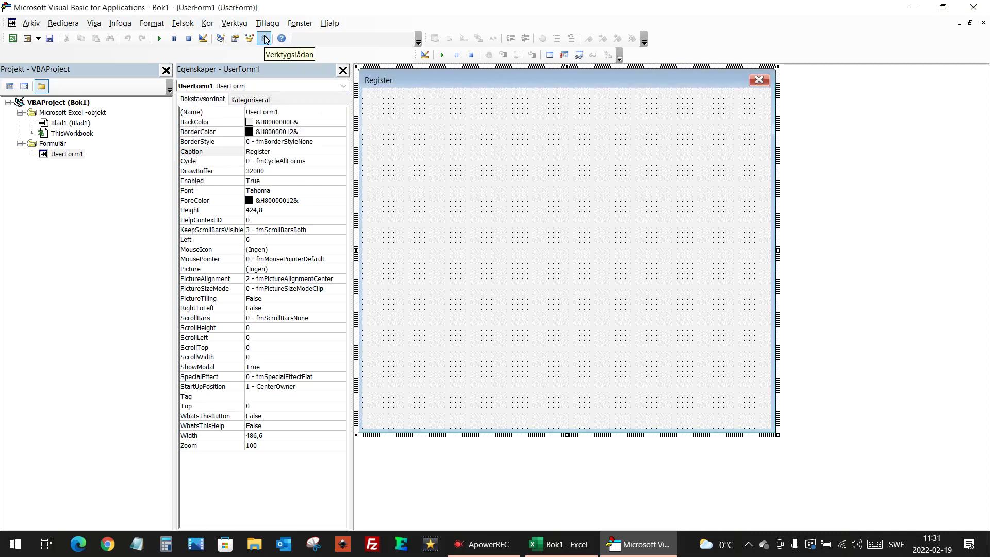
left_click(265, 39)
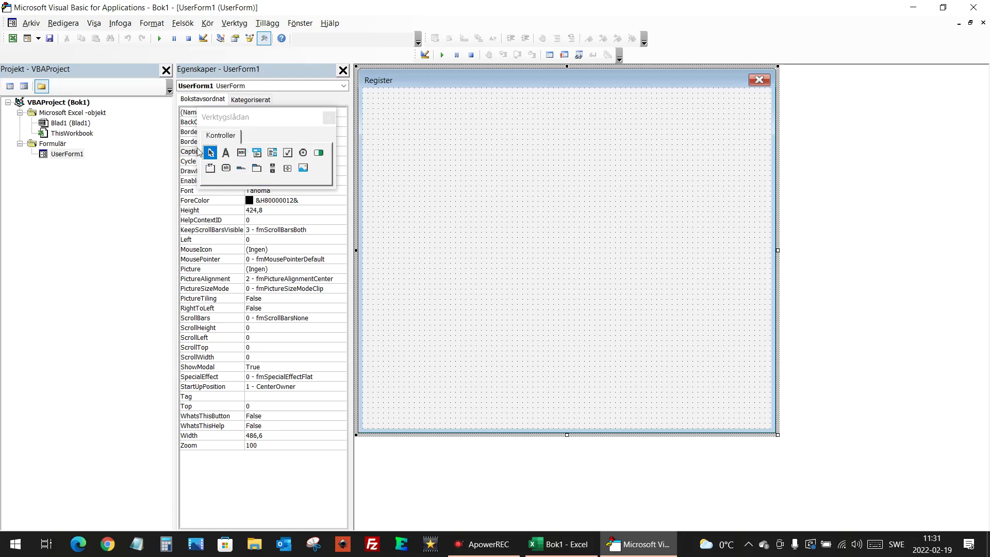
left_click(257, 158)
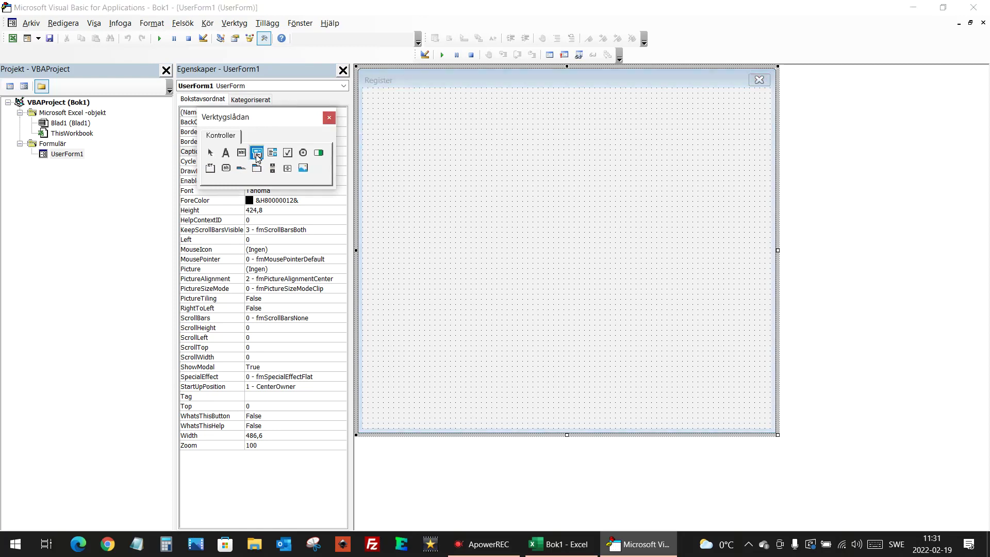
left_click_drag(455, 146, 515, 166)
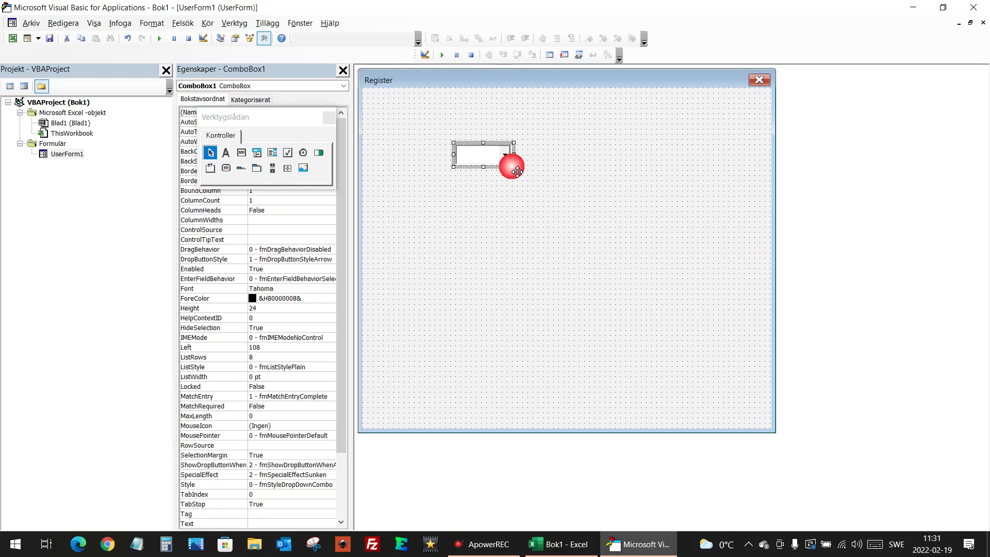
right_click(482, 154)
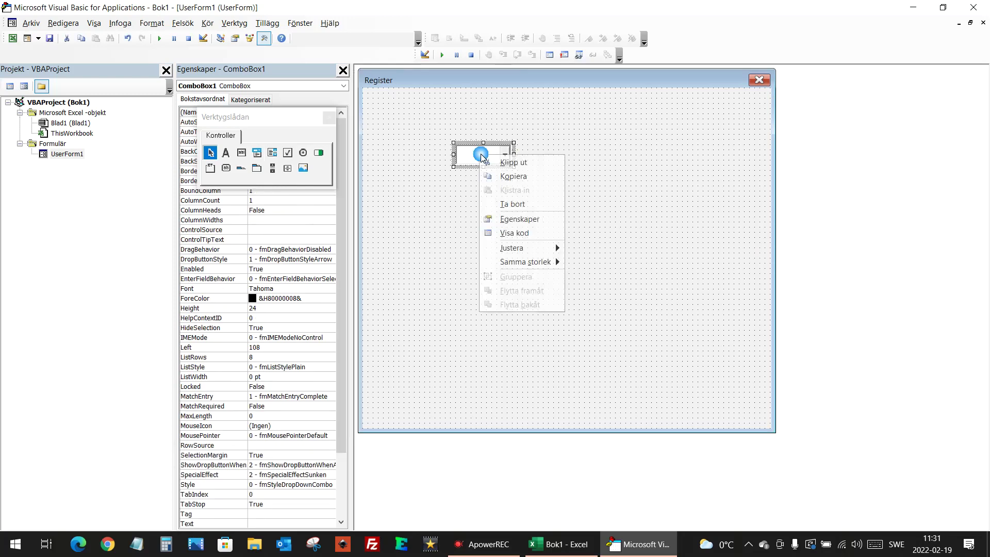
left_click(515, 220)
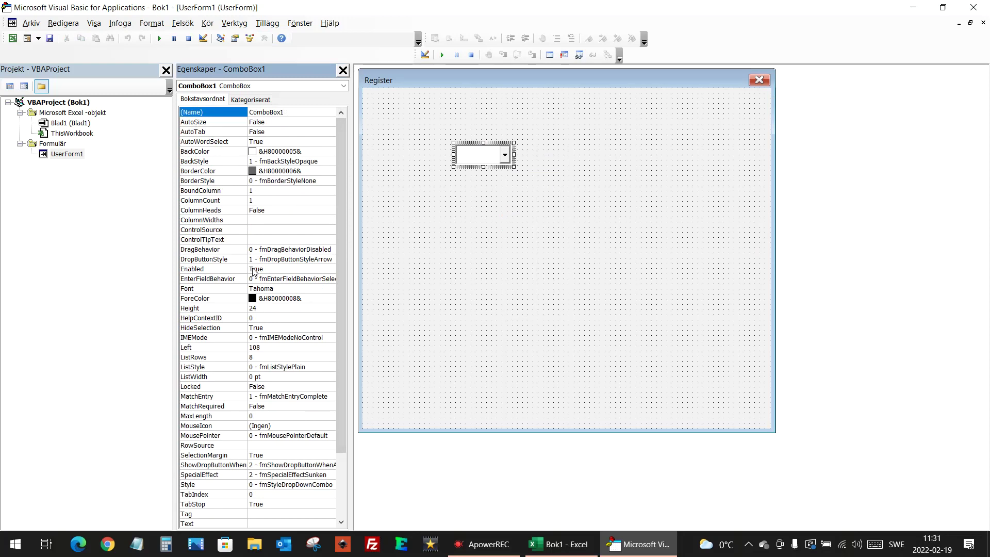
left_click(268, 290)
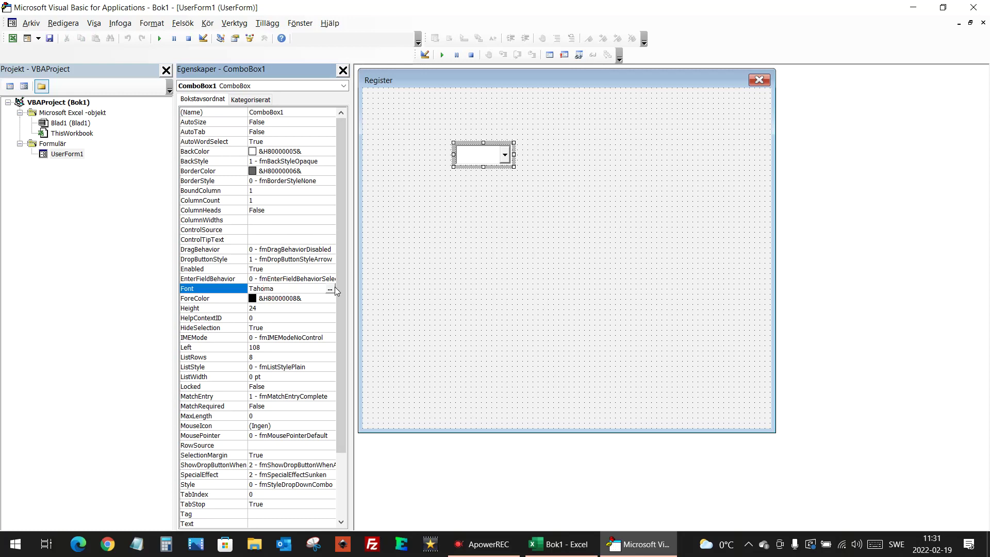
left_click(330, 290)
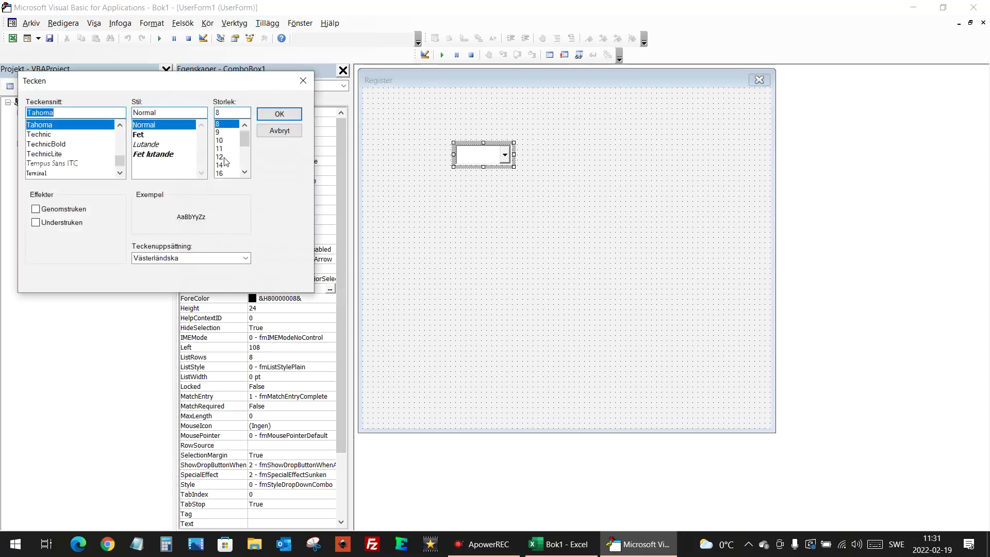
left_click(220, 157)
left_click(279, 113)
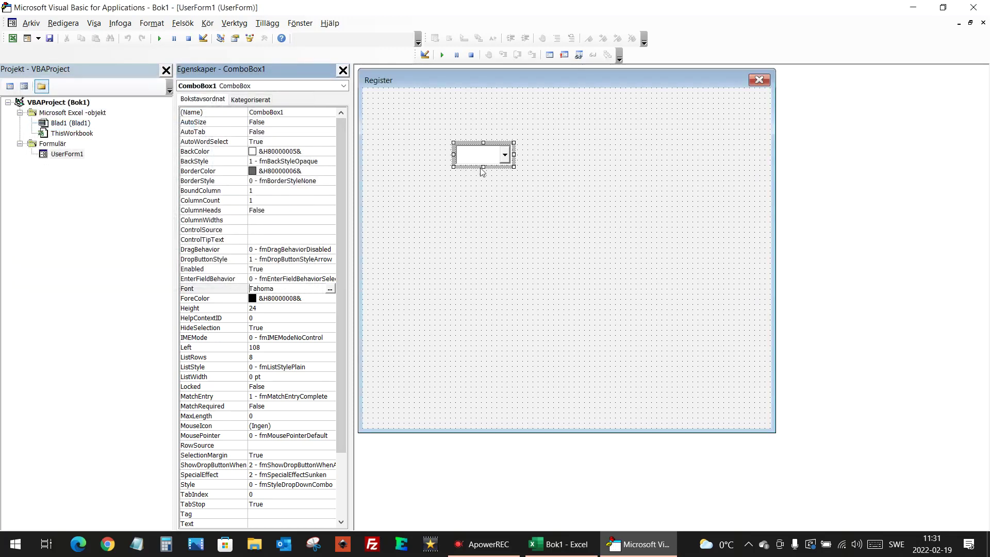
- Copy the combo box and place the pasted ComboBox2 directly under the first
left_click(477, 172)
left_click(476, 172)
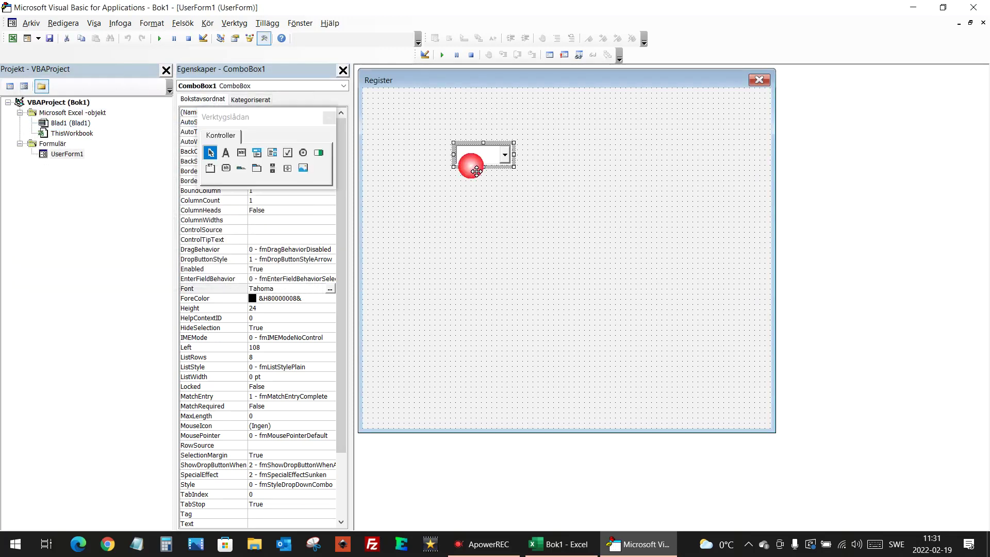
right_click(477, 172)
left_click(491, 187)
right_click(467, 192)
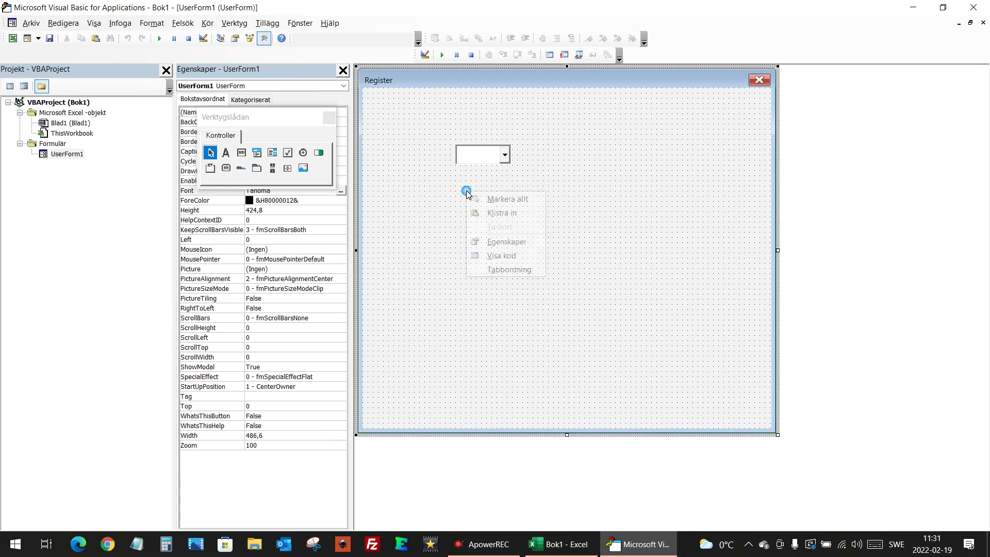
left_click(508, 214)
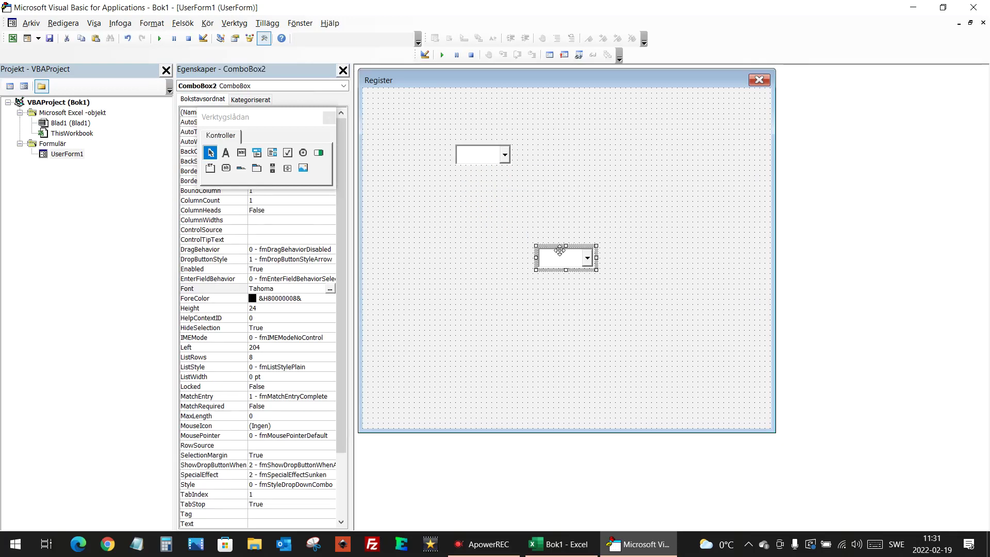
left_click_drag(560, 197, 560, 260)
left_click(499, 209)
left_click(559, 253)
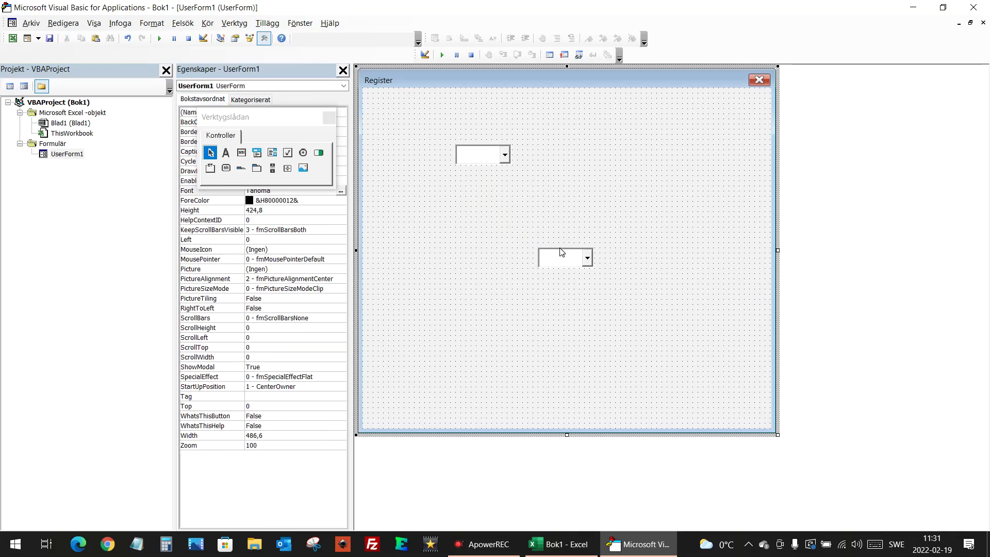
mouse_move(558, 260)
left_mouse_down()
mouse_move(471, 176)
mouse_move(565, 187)
left_mouse_up()
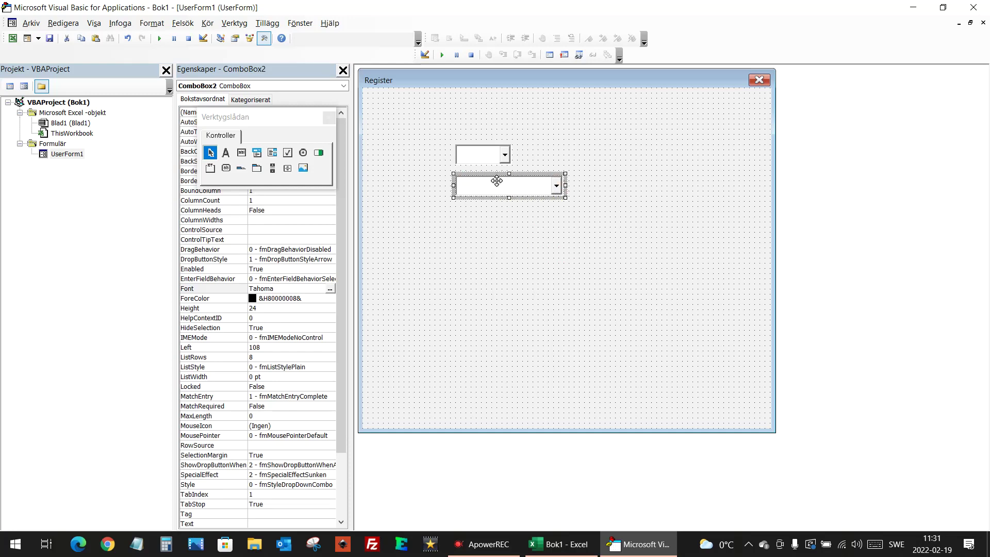
left_click(501, 223)
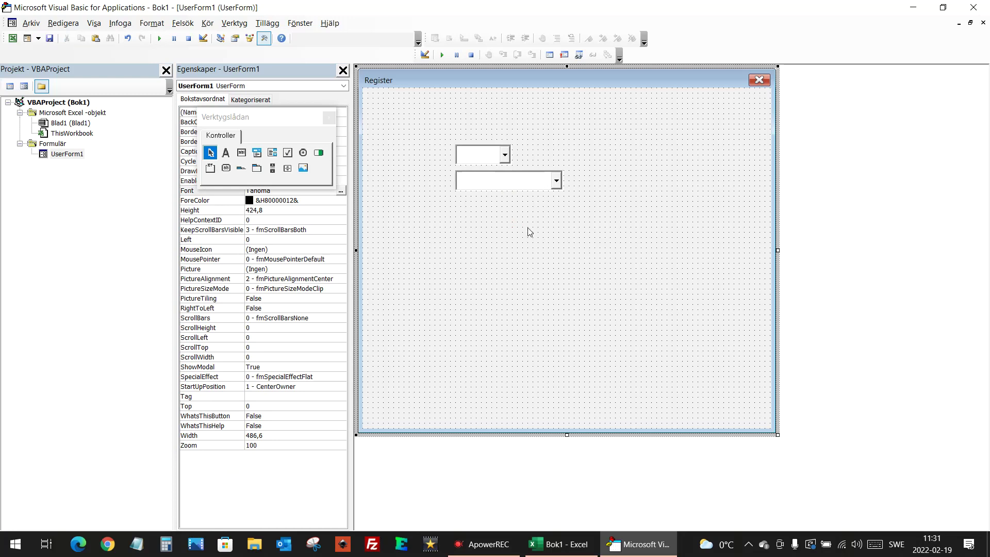
- Draw a text box below the two combo boxes and show its properties
left_click(241, 153)
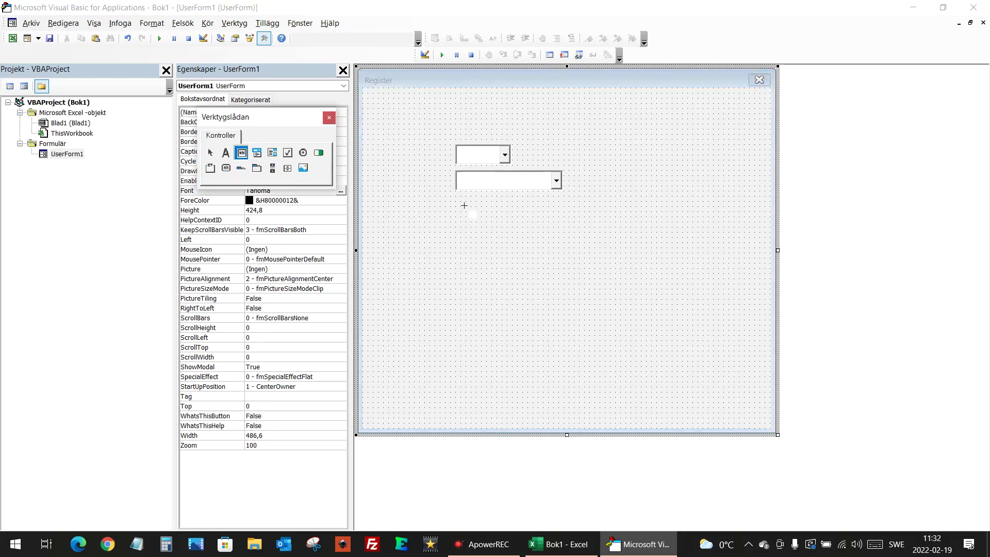
left_click_drag(460, 203, 579, 224)
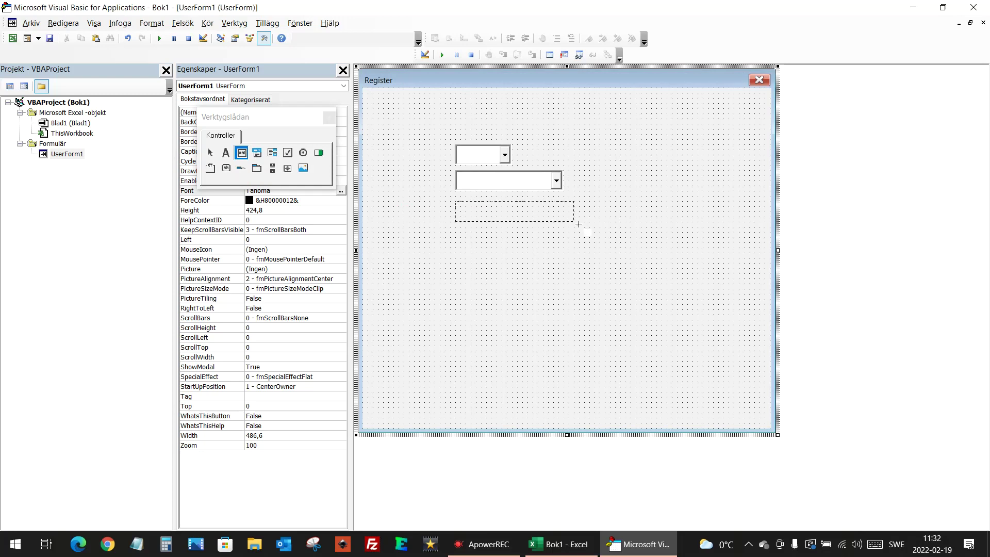
left_click_drag(580, 225, 576, 223)
right_click(489, 216)
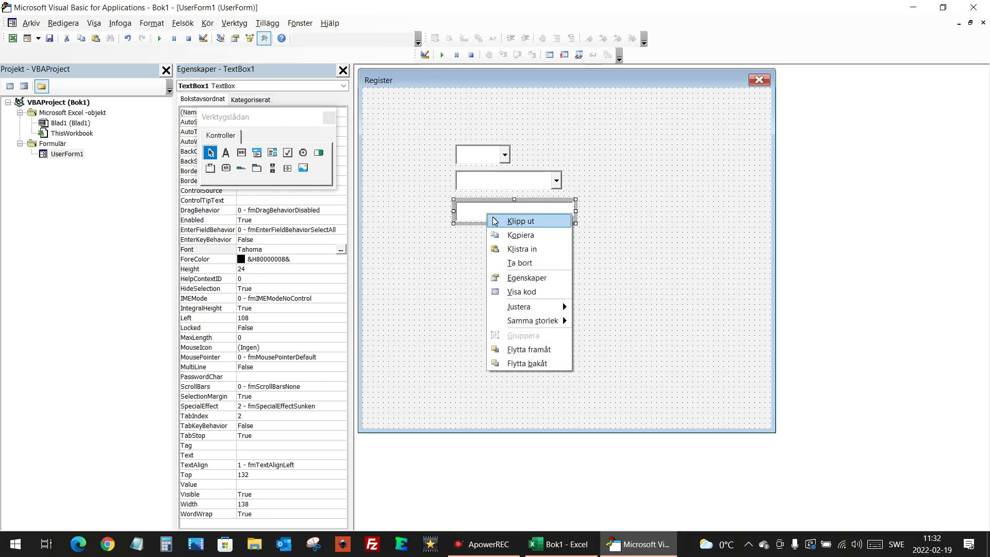
left_click(519, 279)
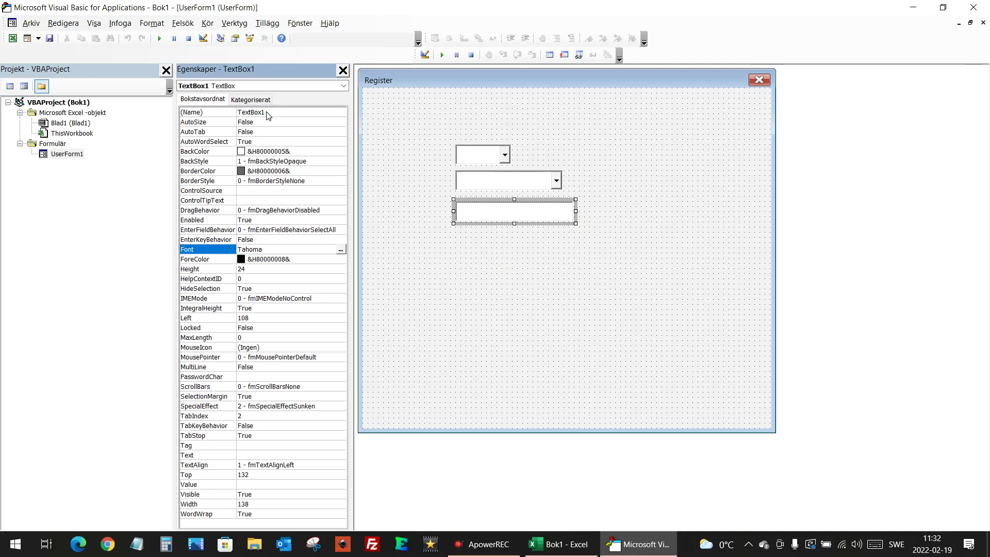
- Name the text box txt1 and set its font size to 12
left_click(267, 112)
left_click(213, 113)
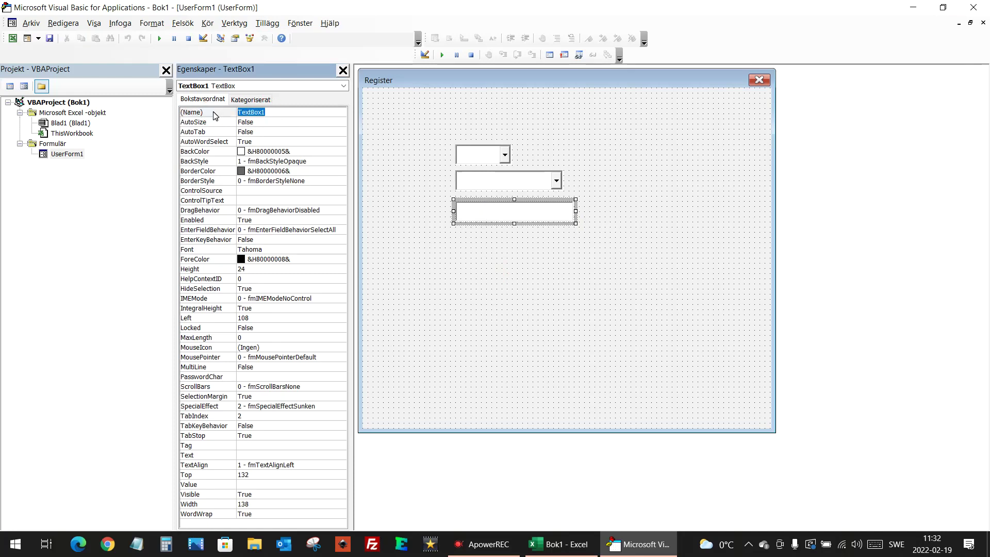
type("t")
left_click(309, 250)
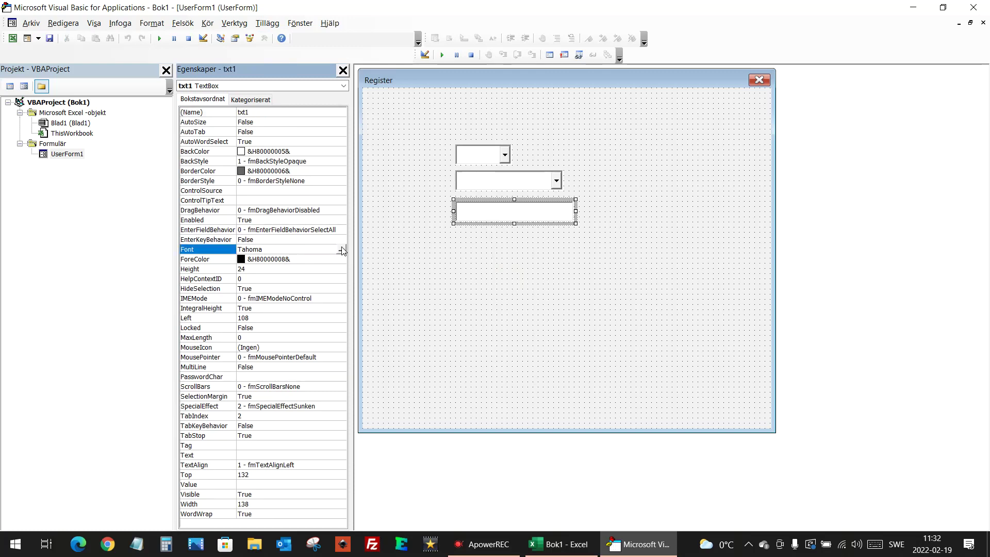
left_click(341, 251)
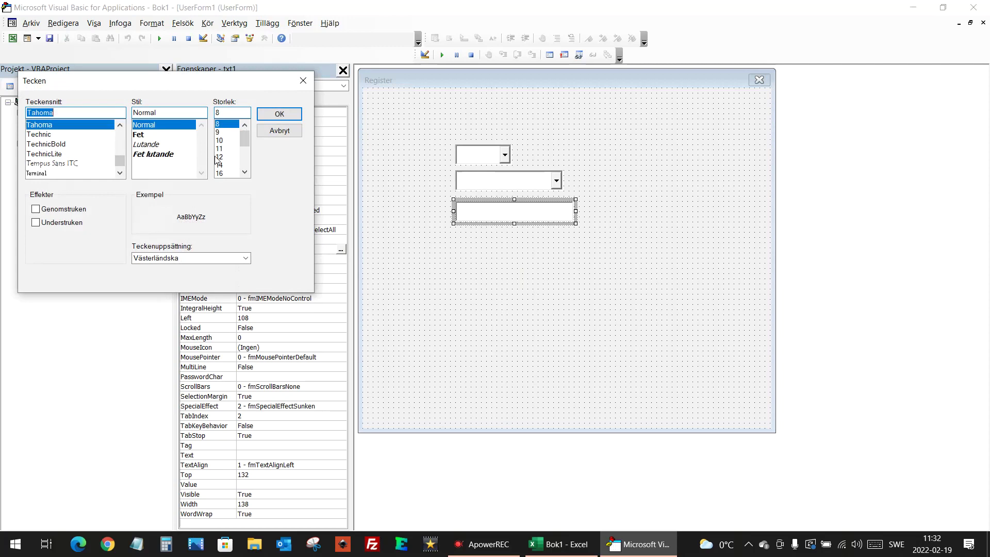
left_click(217, 157)
left_click(277, 114)
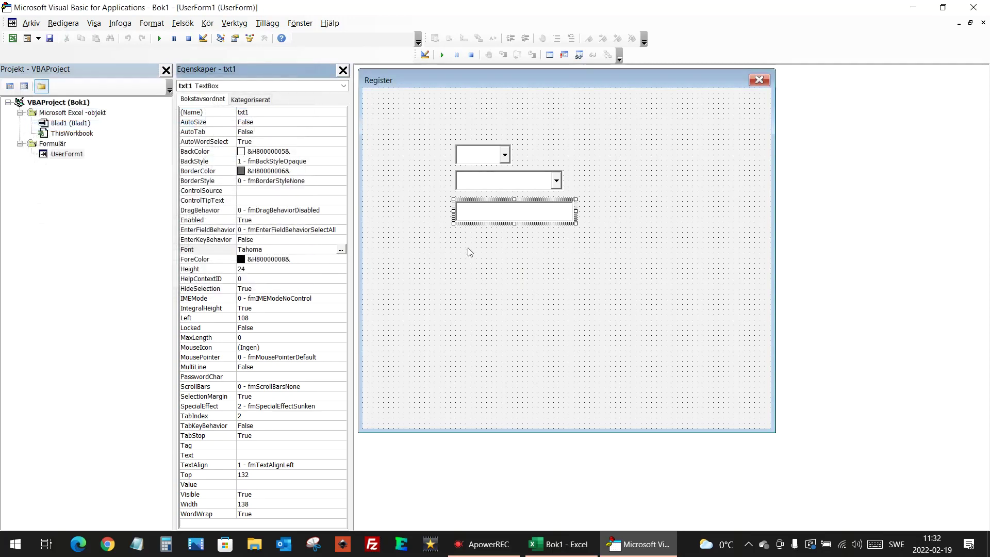
left_click(518, 279)
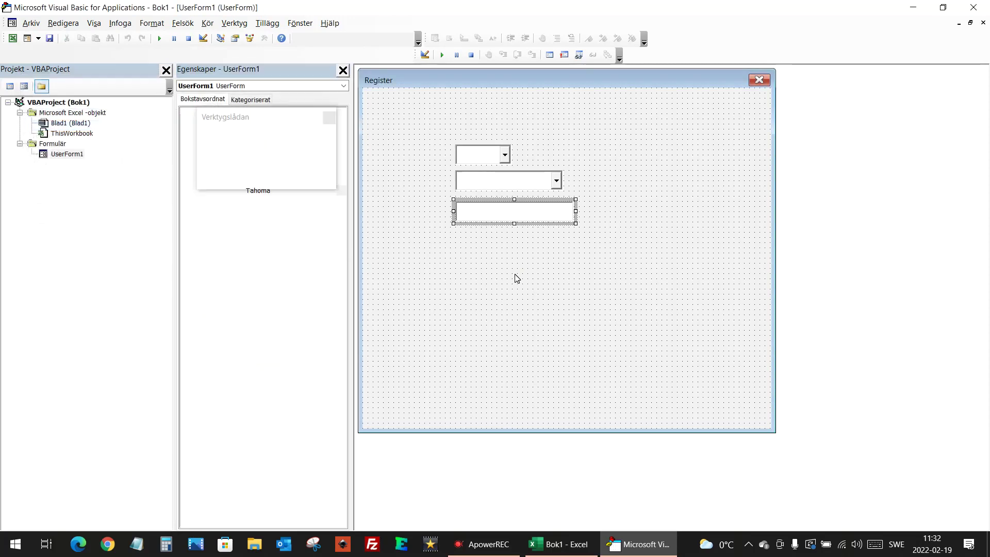
- Copy txt1 and stack two pasted text boxes beneath it
left_click(476, 155)
left_click_drag(282, 122, 225, 180)
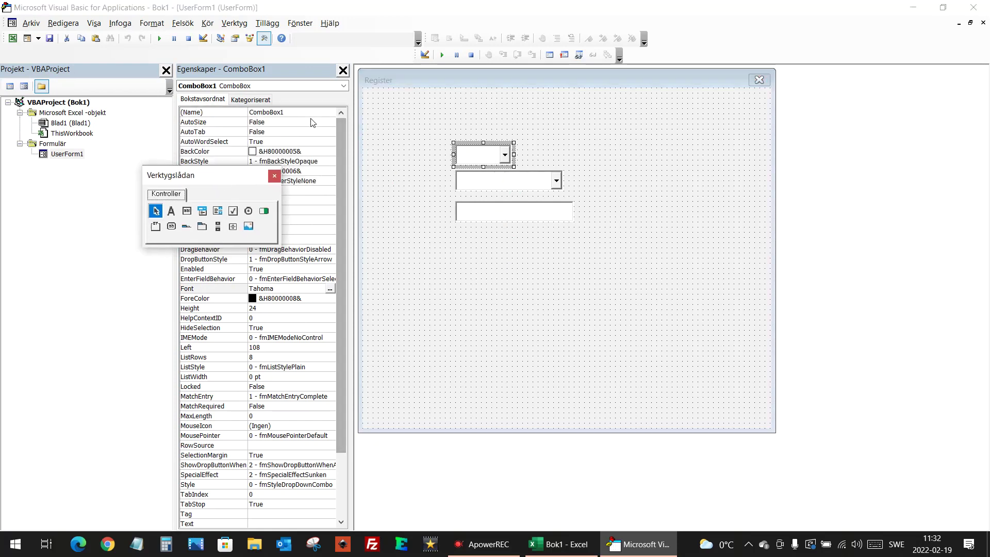
left_click(494, 181)
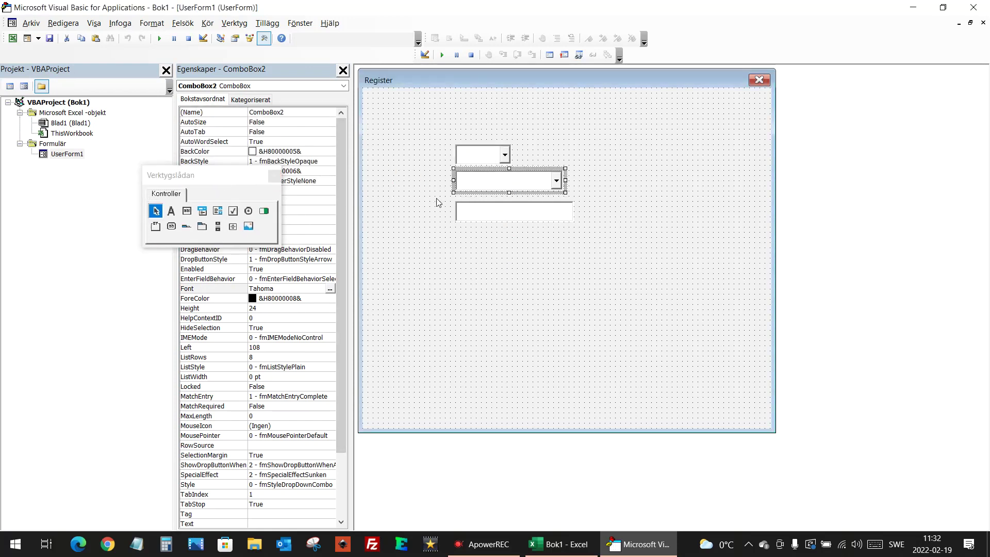
left_click(501, 216)
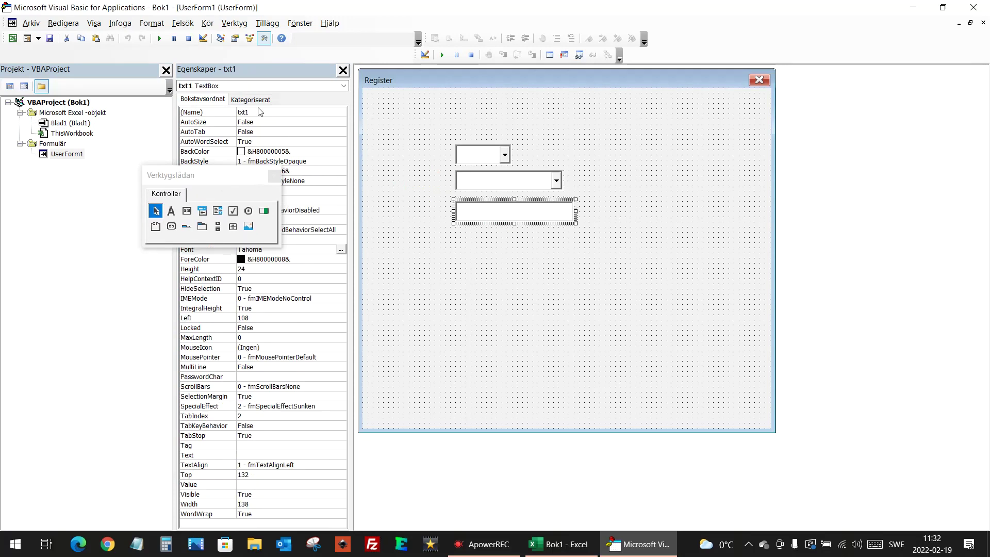
right_click(506, 225)
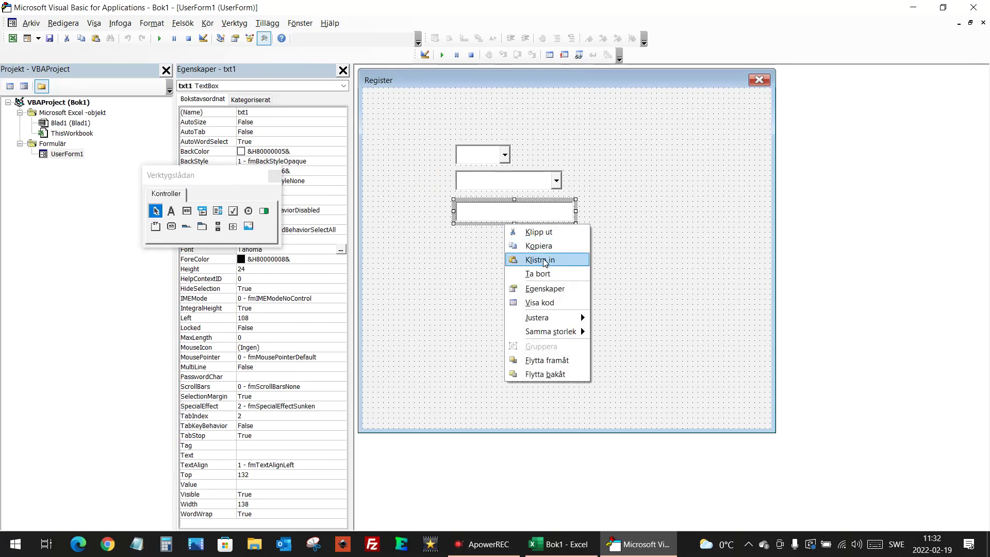
left_click(497, 266)
right_click(497, 265)
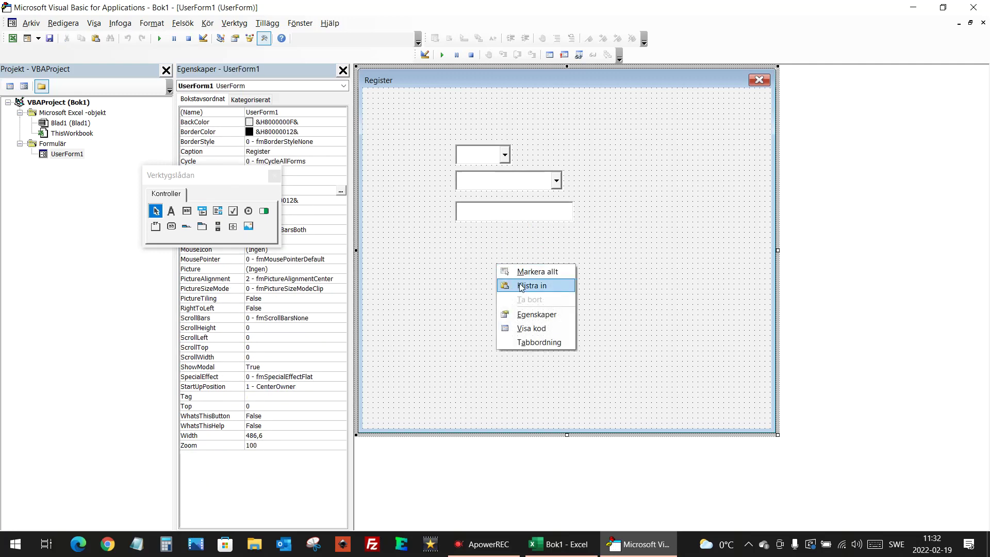
left_click(531, 285)
left_click_drag(550, 253, 499, 230)
right_click(504, 294)
left_click(531, 315)
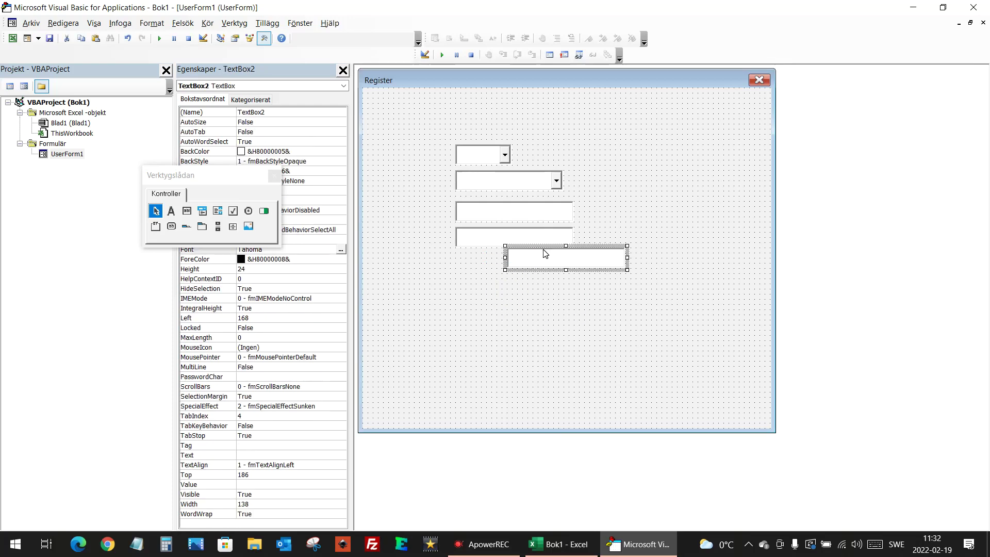
left_click_drag(547, 253, 495, 257)
- Paste two more text boxes at the bottom, completing a column of five
right_click(504, 305)
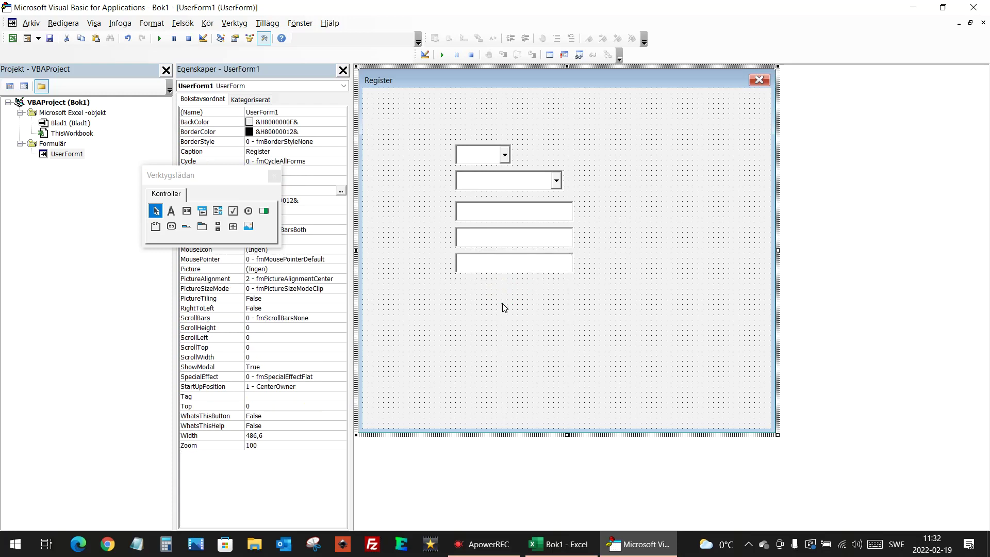
left_click(536, 325)
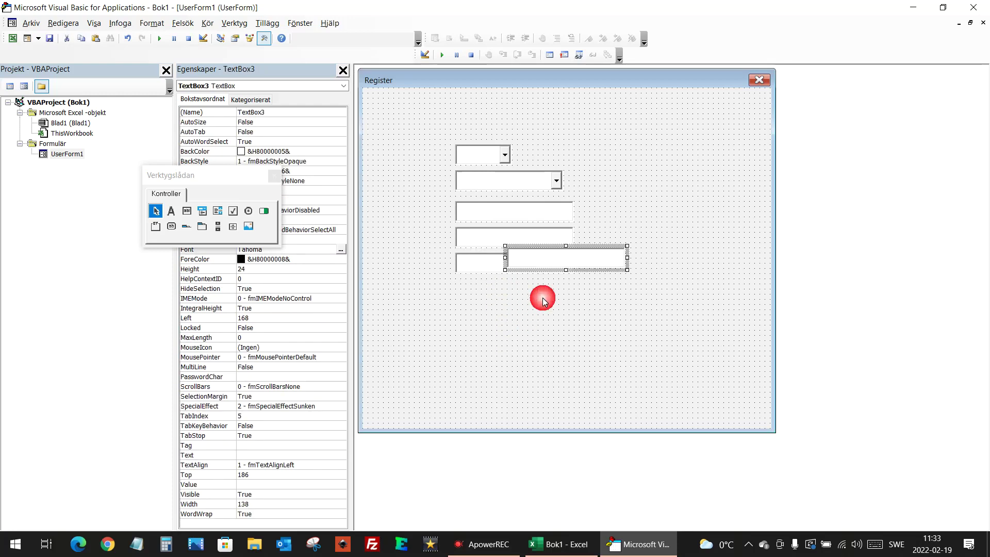
left_click_drag(562, 252, 504, 281)
right_click(530, 316)
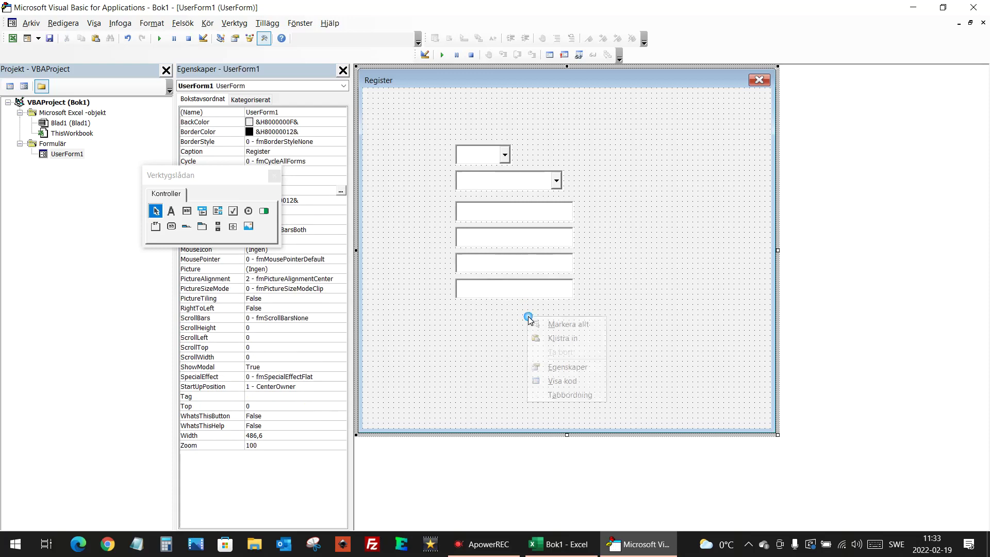
left_click(571, 339)
left_click_drag(561, 250, 507, 303)
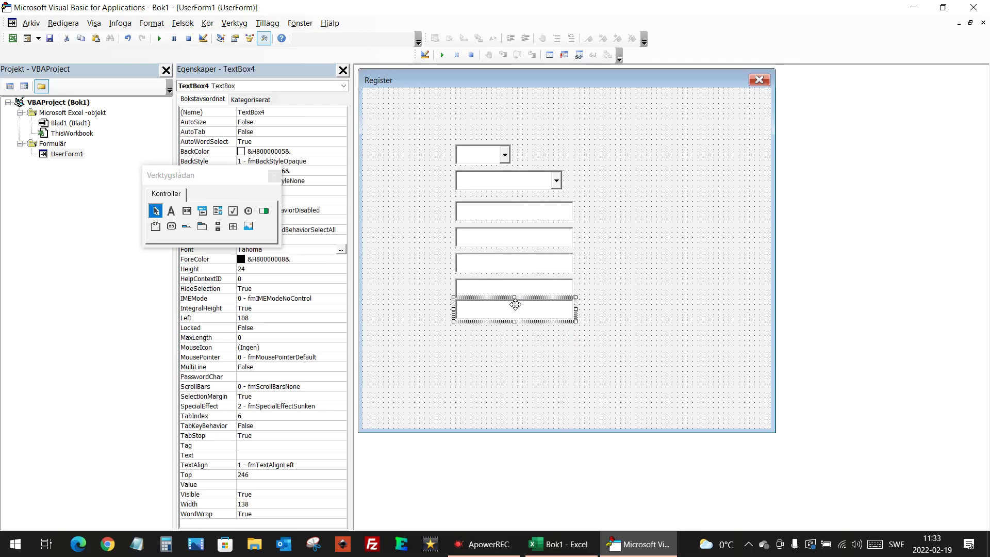
left_click(480, 210)
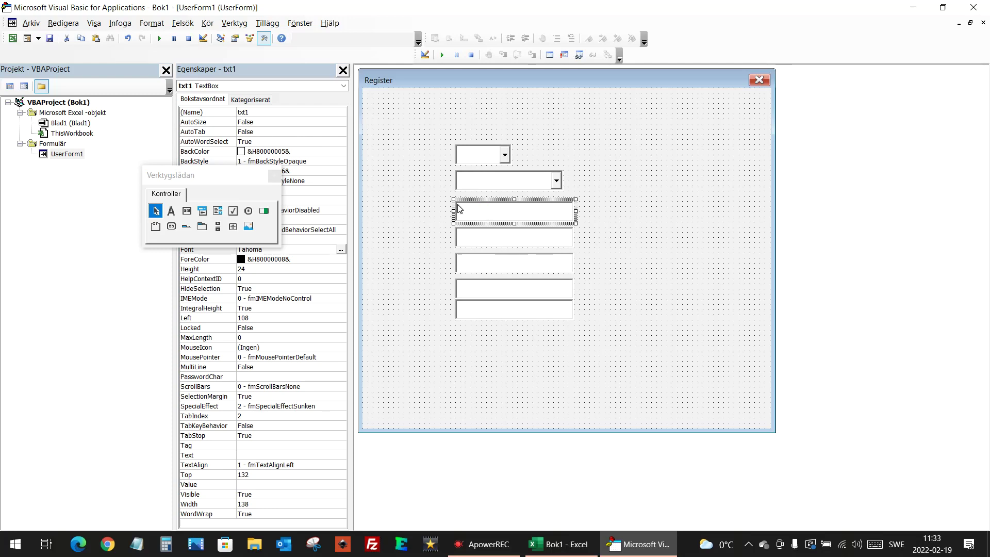
left_click(484, 238)
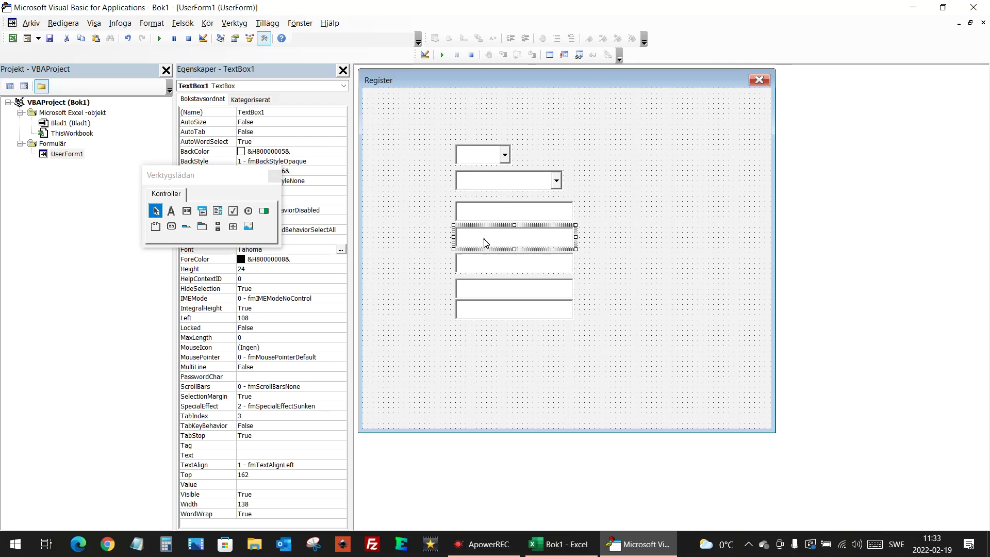
- Rename the second and third text boxes txt2 and txt3
left_click(269, 112)
left_click(206, 112)
type("txt2")
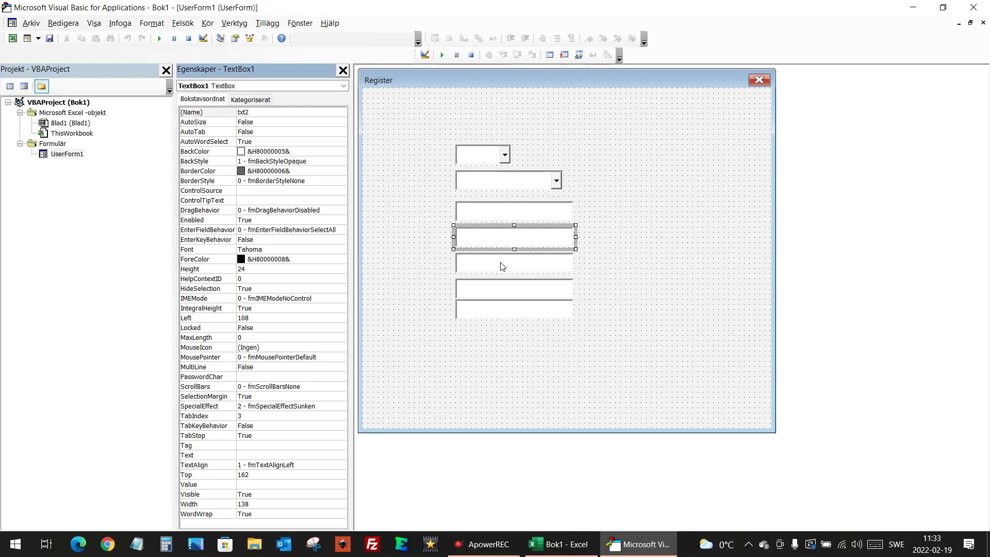
left_click(502, 266)
left_click(209, 118)
type("t")
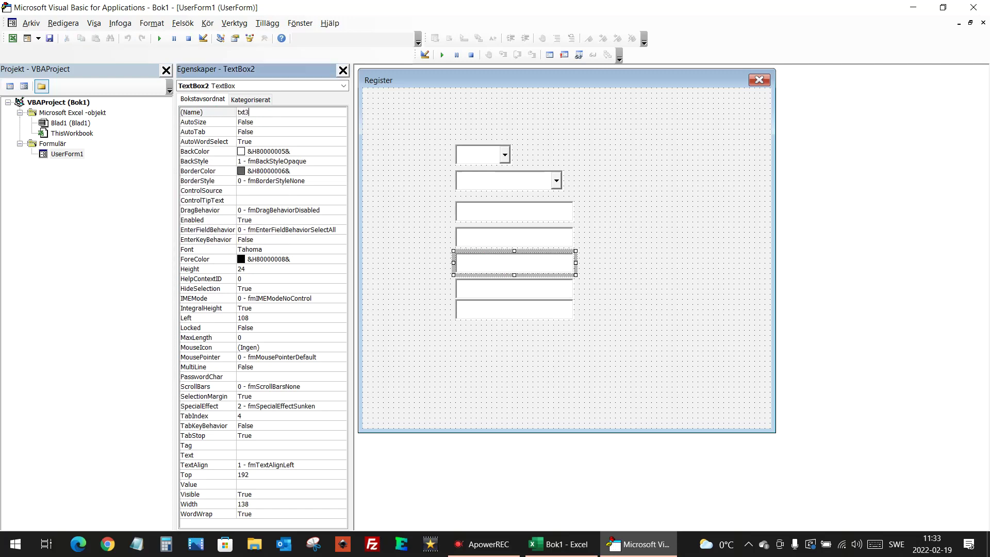
- Rename the fourth and bottom text boxes txt4 and txt5
left_click(485, 288)
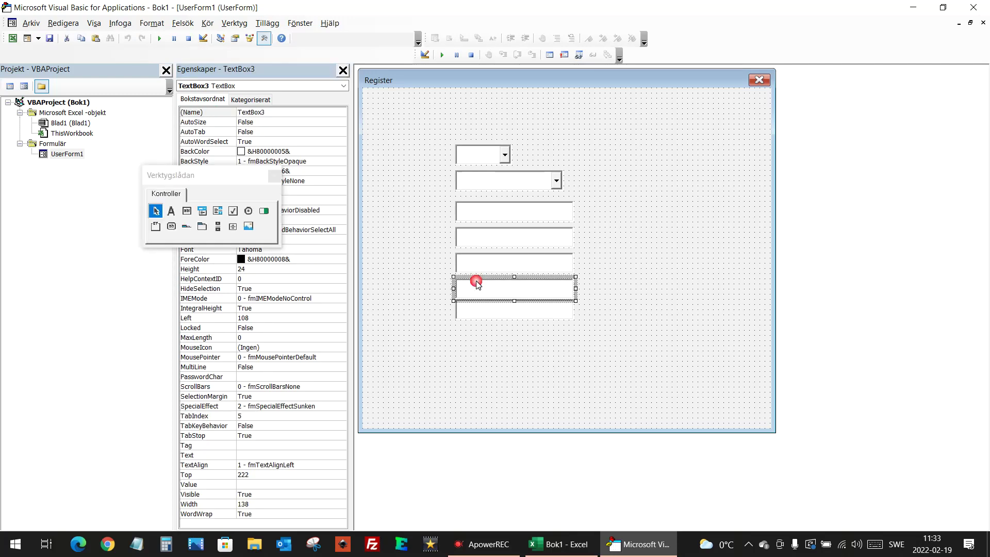
left_click(215, 112)
type("txt4")
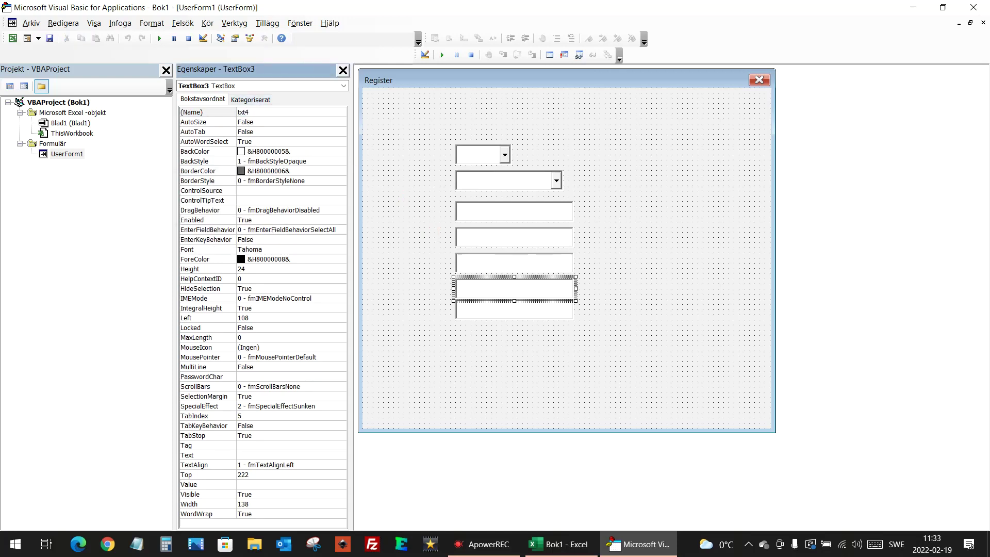
left_click(485, 309)
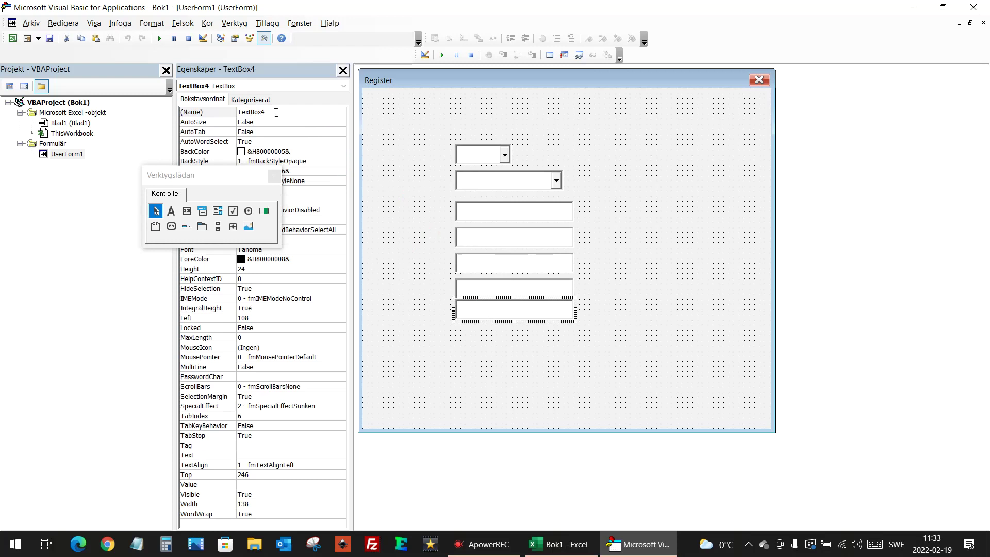
left_click(215, 113)
type("txt5")
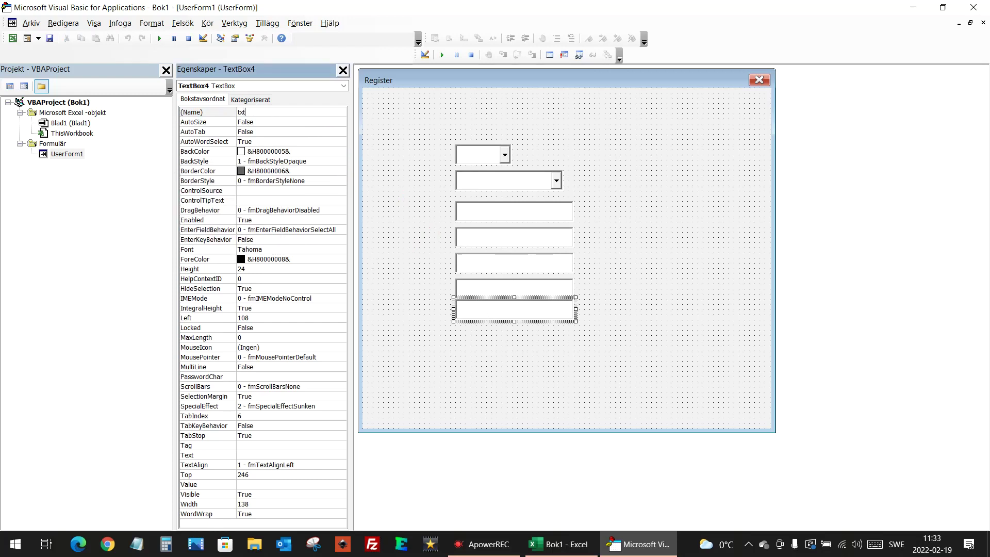
left_click(664, 344)
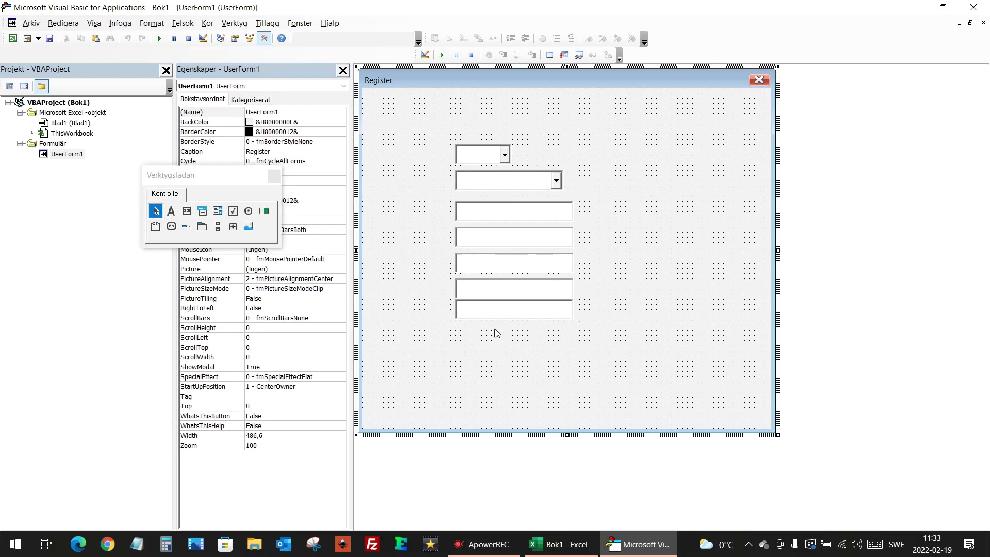
- Draw a command button near the top of the form and name it Cmd1
left_click(172, 227)
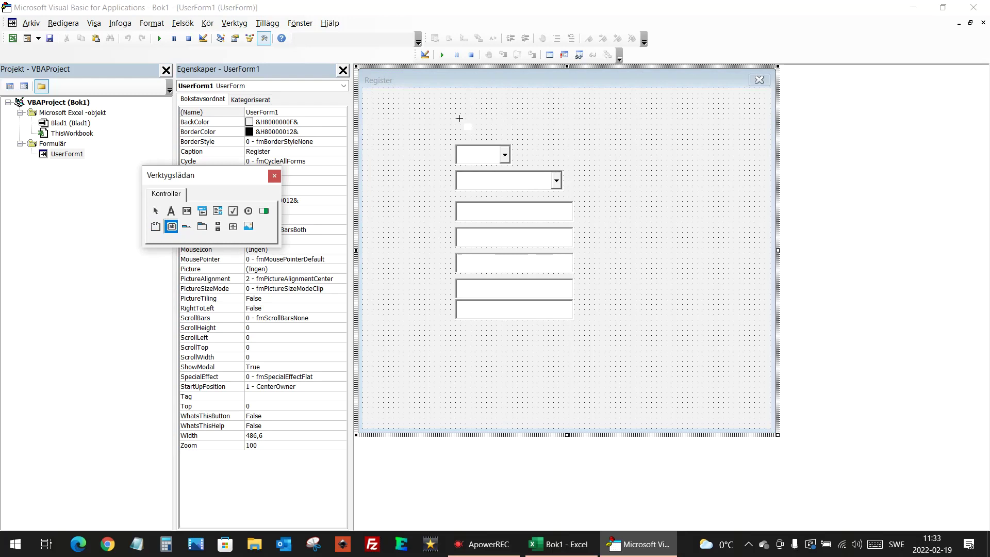
left_click_drag(459, 115, 509, 129)
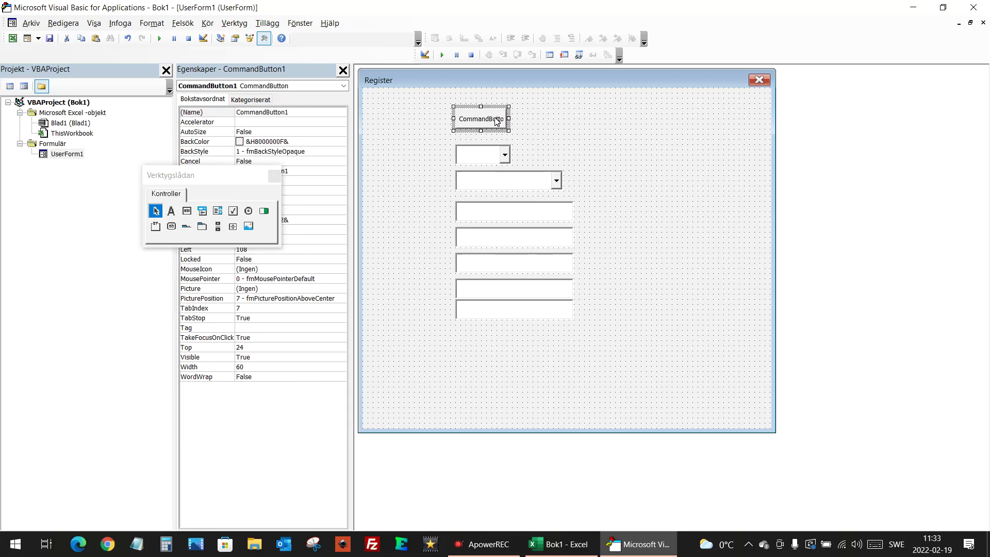
right_click(496, 121)
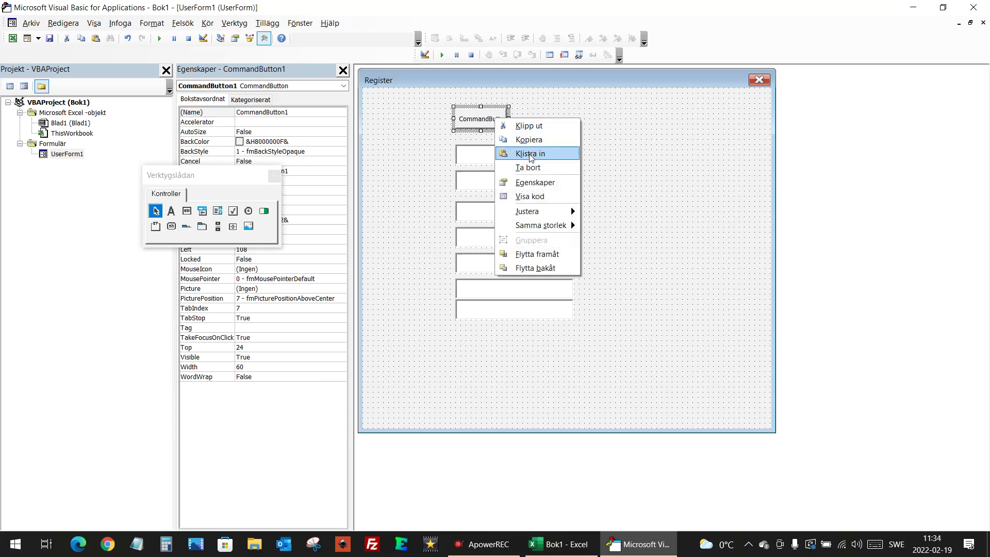
left_click(535, 183)
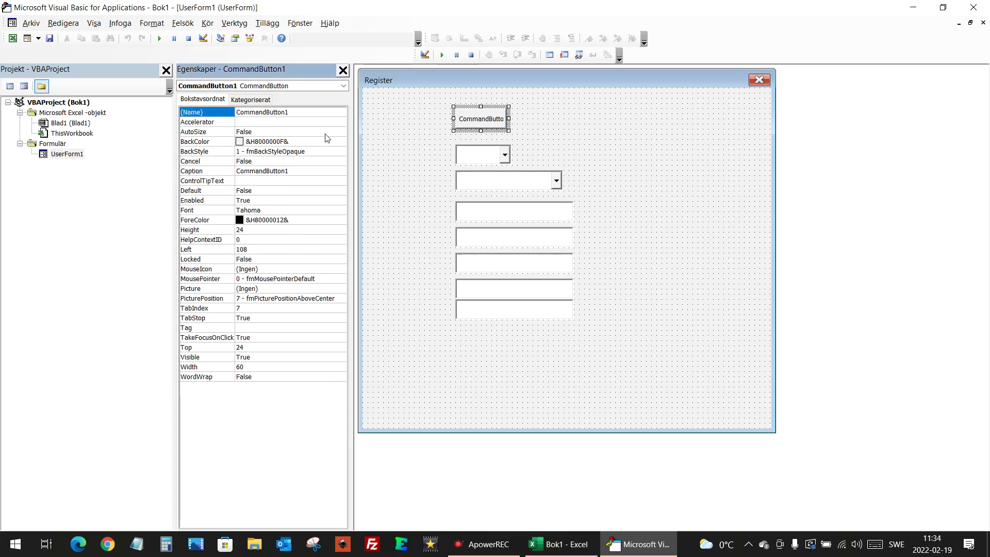
left_click_drag(297, 115, 230, 114)
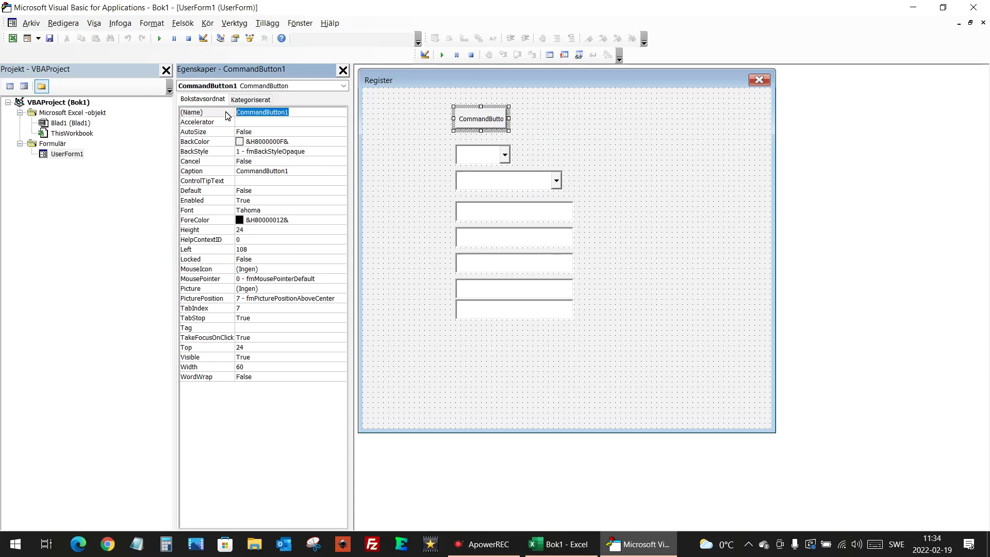
type("Cmd1")
left_click(342, 211)
- Set Cmd1's font size to 12 and its caption to Nykund
left_click(342, 211)
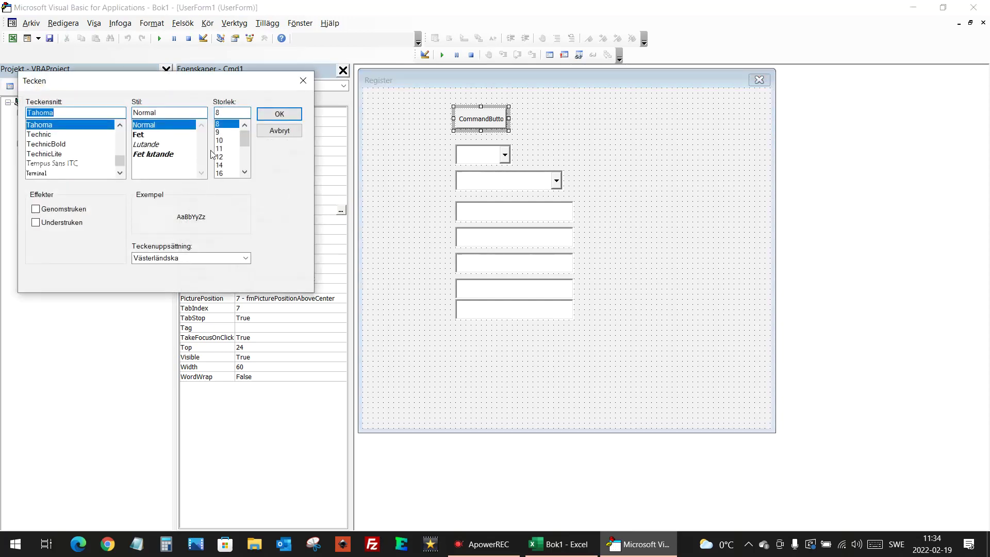
left_click(220, 164)
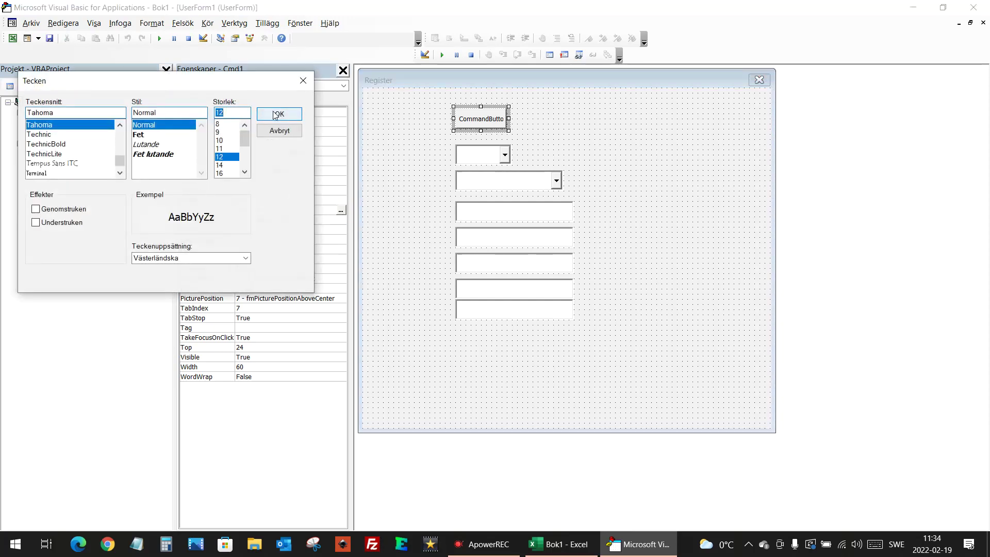
left_click(279, 114)
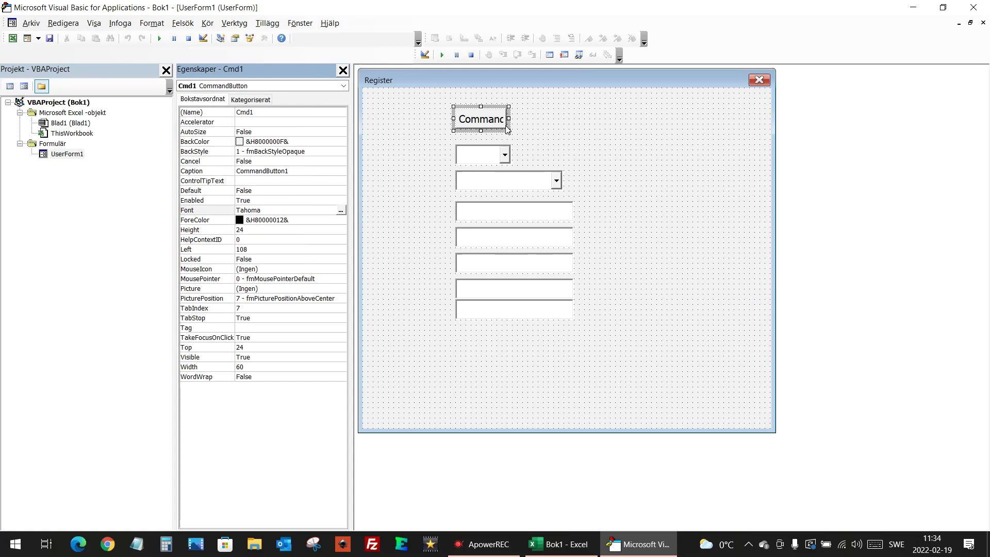
double_click(293, 173)
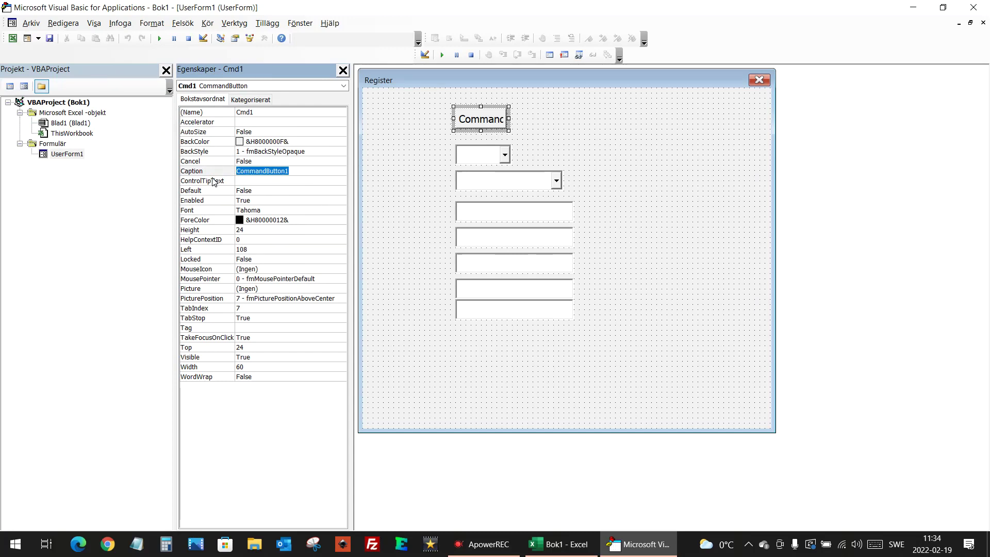
type("Nykund")
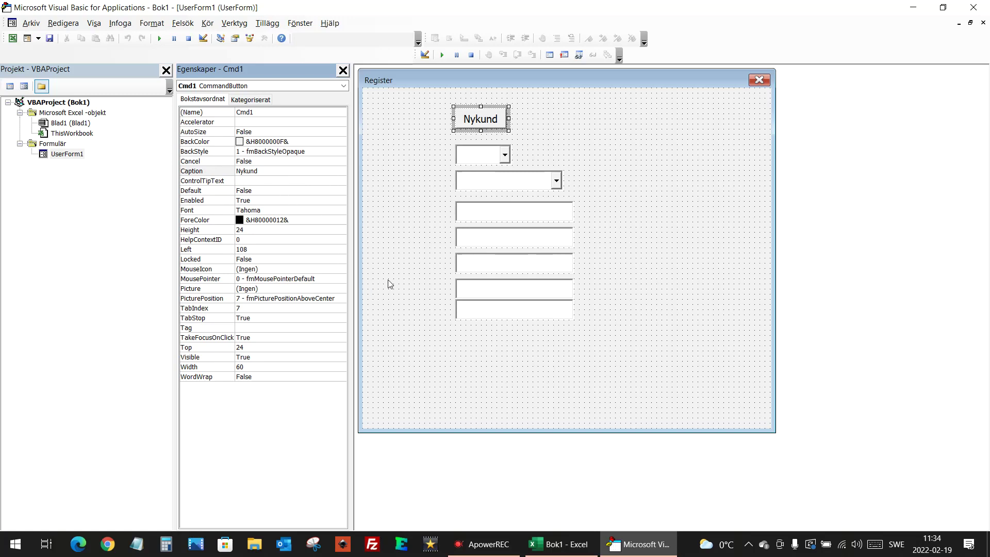
left_click(460, 131)
- Copy the Nykund button and place the copy below the text boxes
left_click(466, 118)
right_click(469, 122)
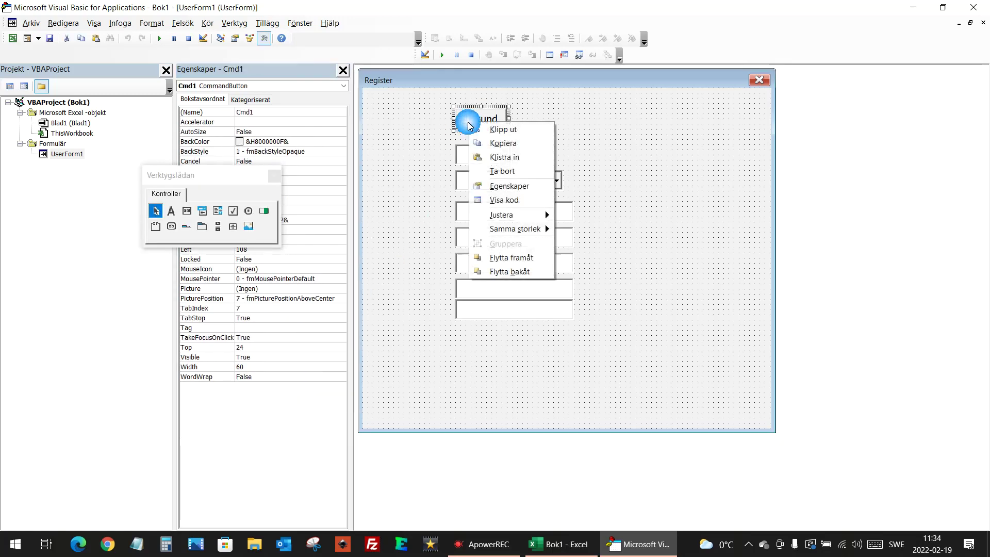
left_click(505, 147)
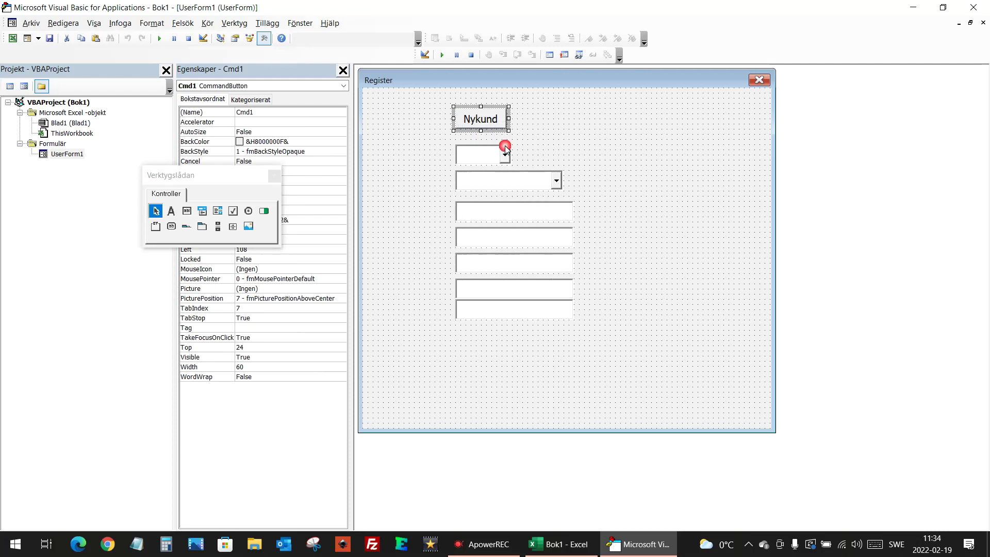
left_click(586, 144)
right_click(587, 140)
left_click(620, 162)
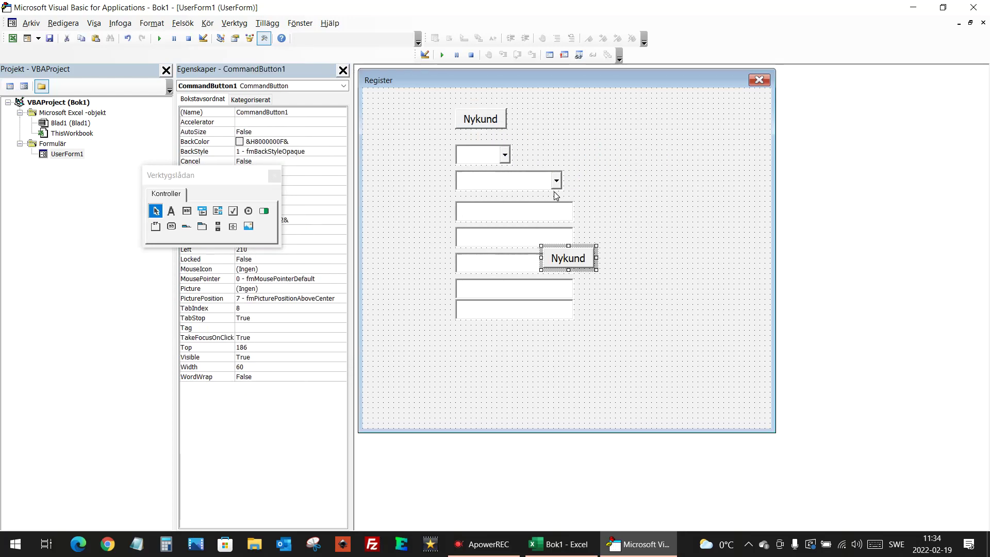
left_click_drag(587, 277, 494, 361)
left_click_drag(492, 361, 493, 361)
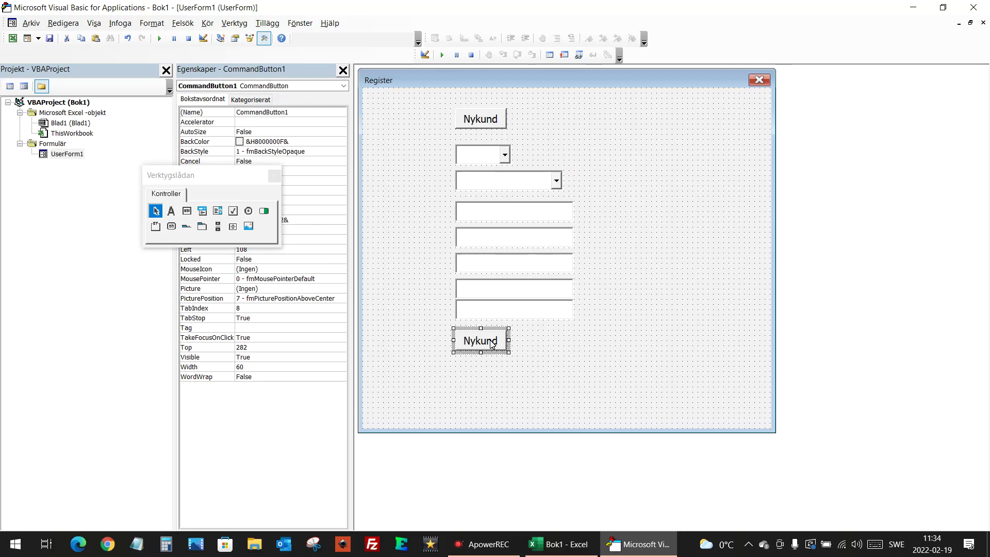
left_click(493, 344)
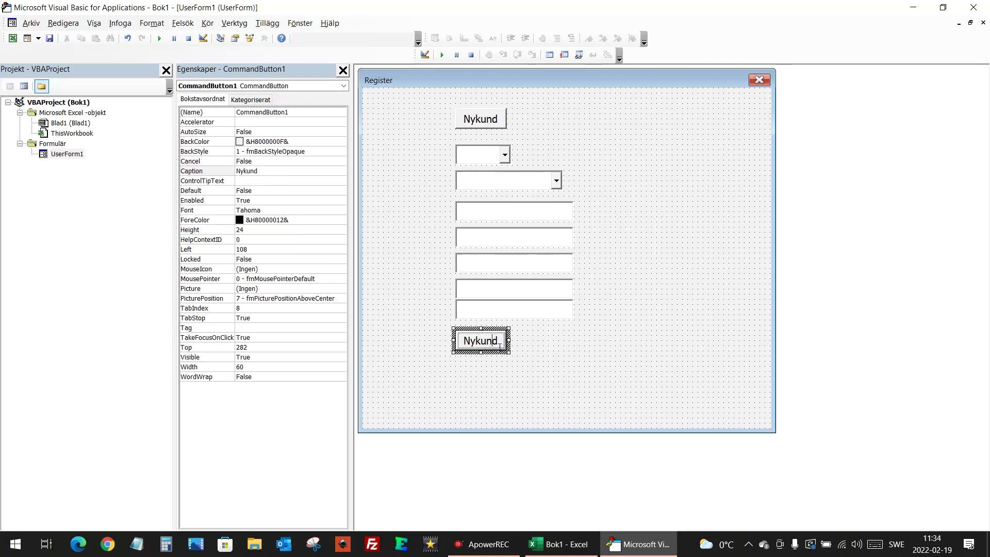
- Change the bottom button's caption to Spara
left_click(260, 171)
left_click(217, 172)
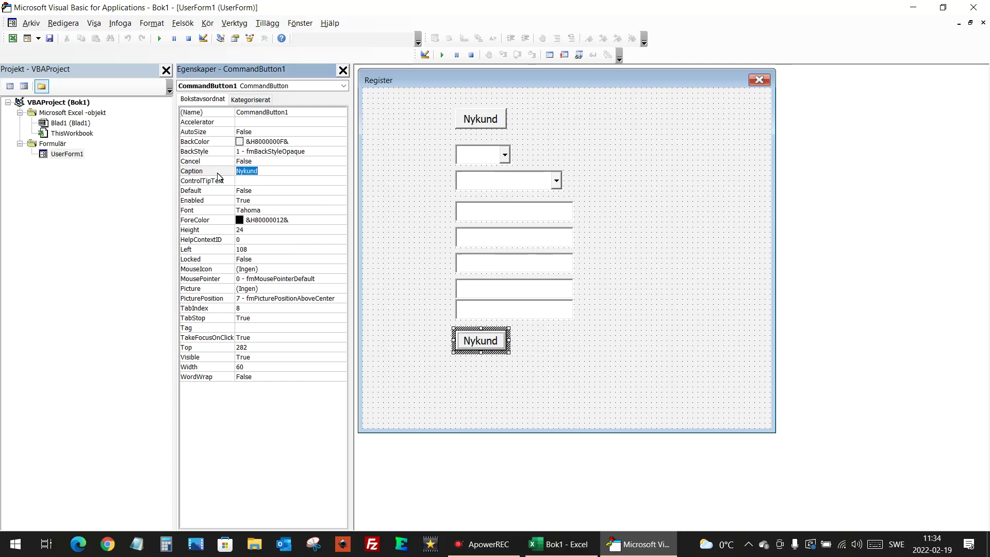
type("Spara")
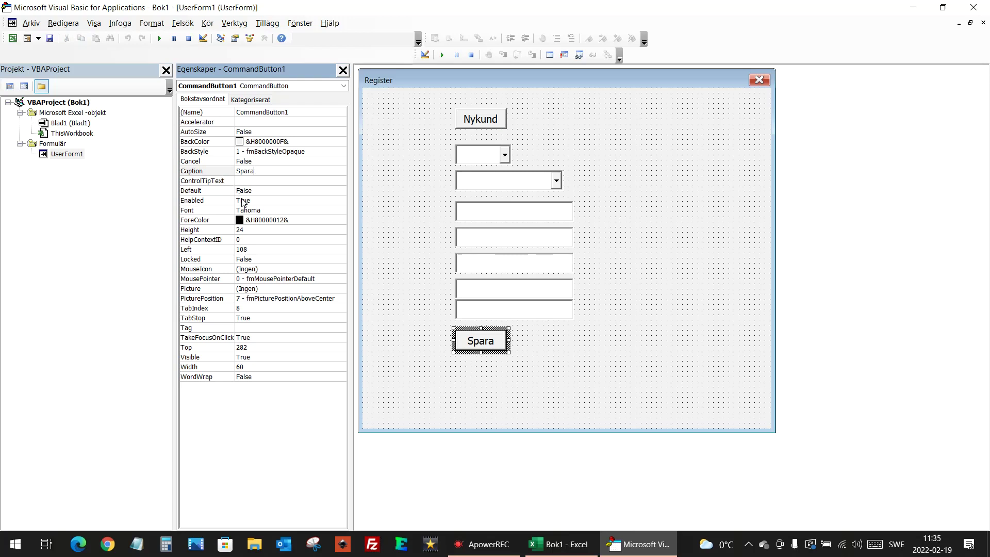
- Paste a copy of the Spara button to its right and caption it Stäng
right_click(495, 353)
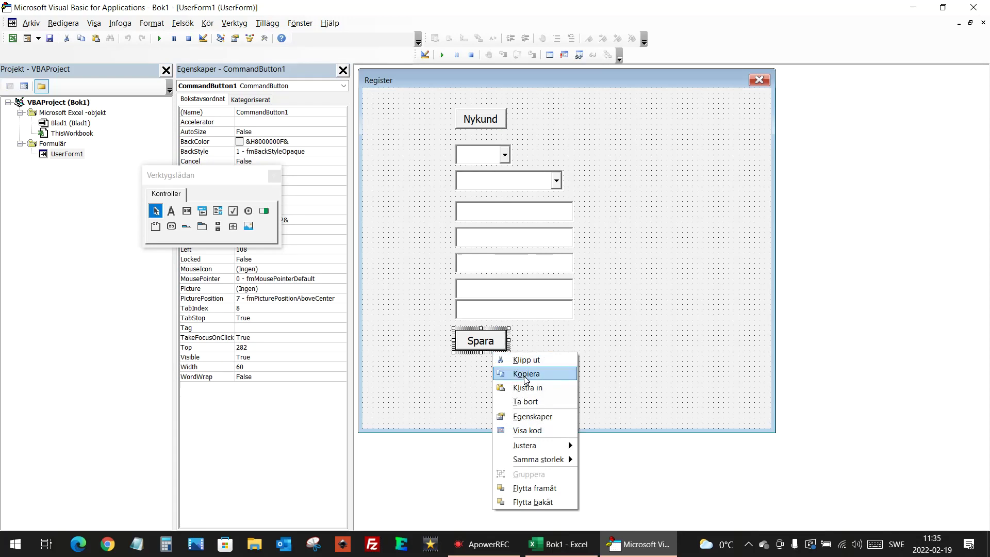
left_click(525, 373)
right_click(493, 379)
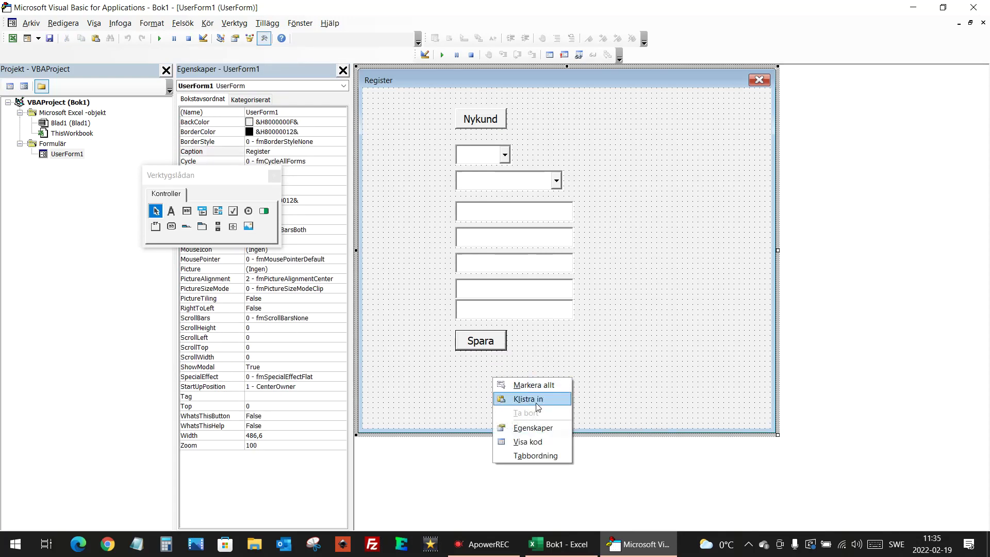
left_click(537, 399)
left_click_drag(593, 269, 564, 353)
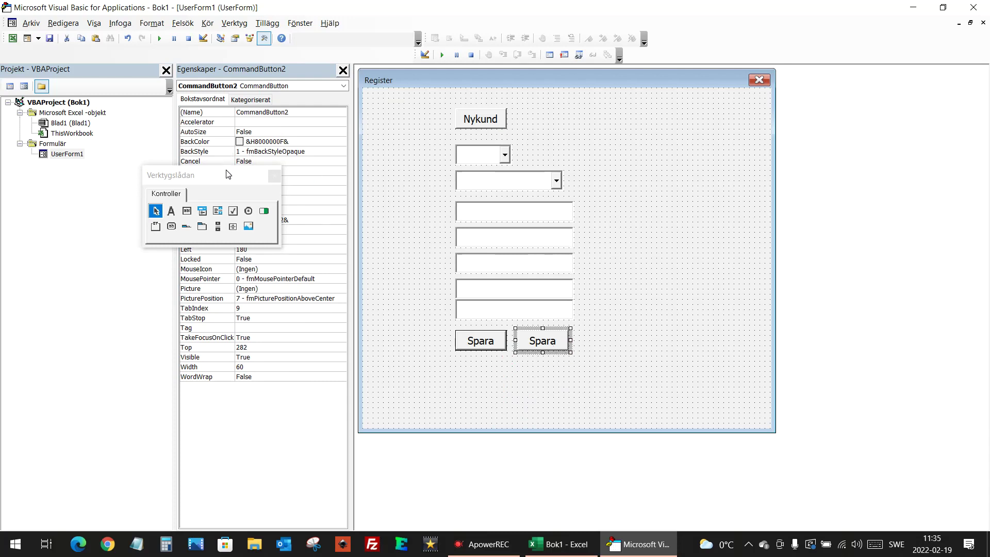
left_click_drag(229, 175, 205, 231)
left_click_drag(260, 173, 251, 174)
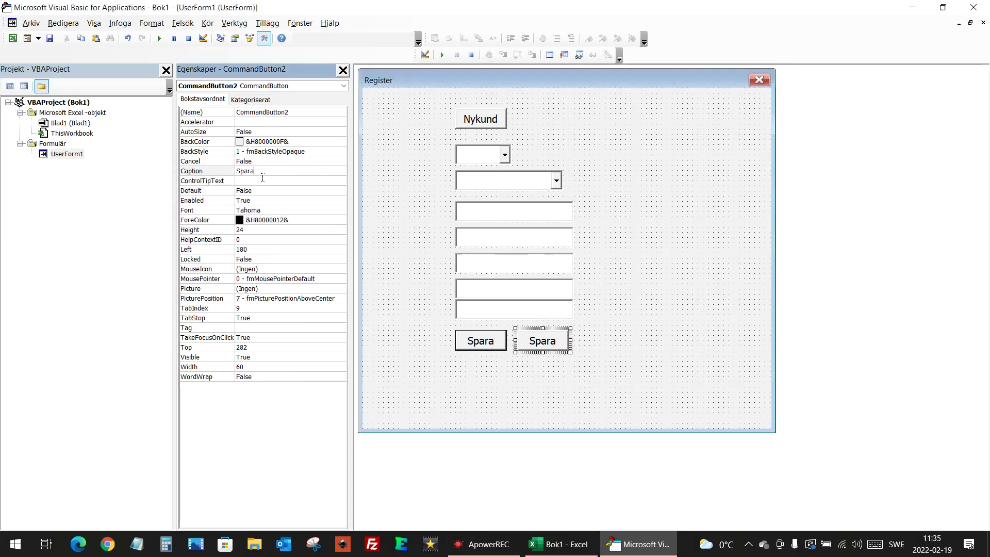
left_click(228, 173)
type("Stäng")
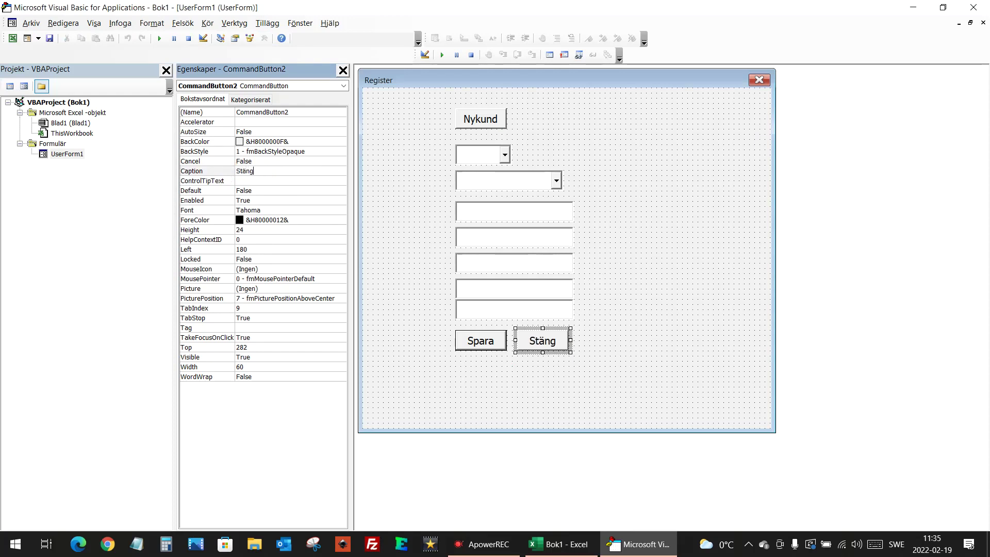
left_click(288, 368)
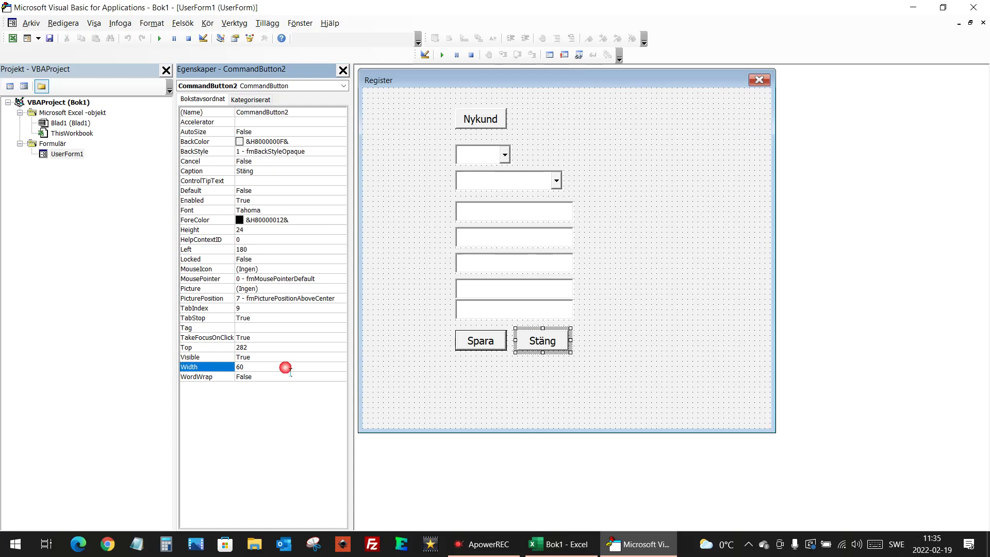
- Set the Spara button's (Name) property to Cmd2
left_click(489, 122)
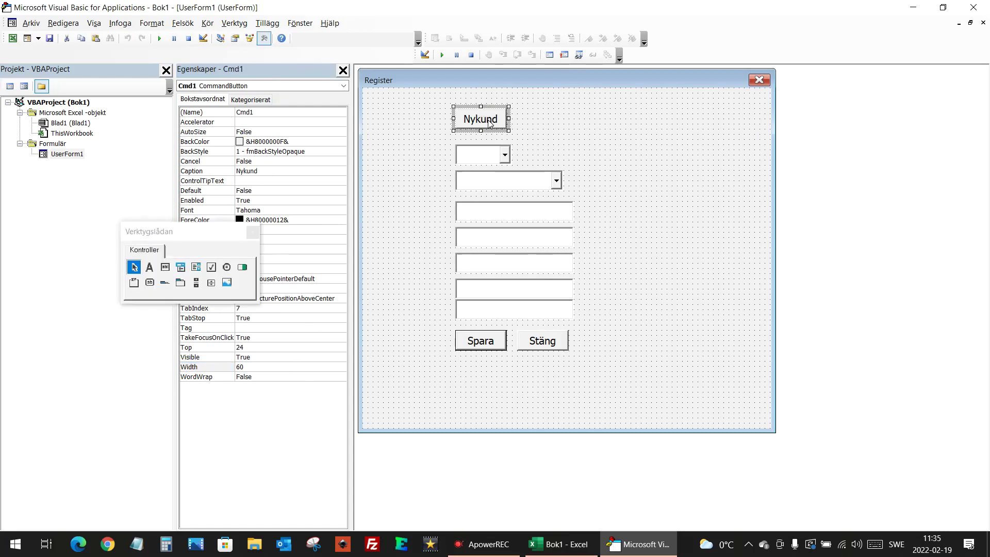
left_click(473, 346)
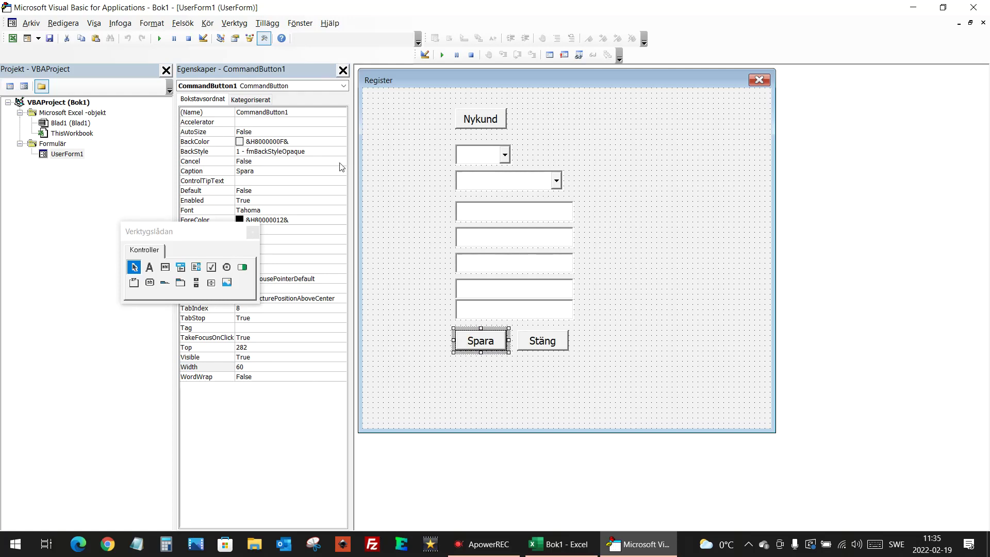
left_click_drag(294, 112, 164, 111)
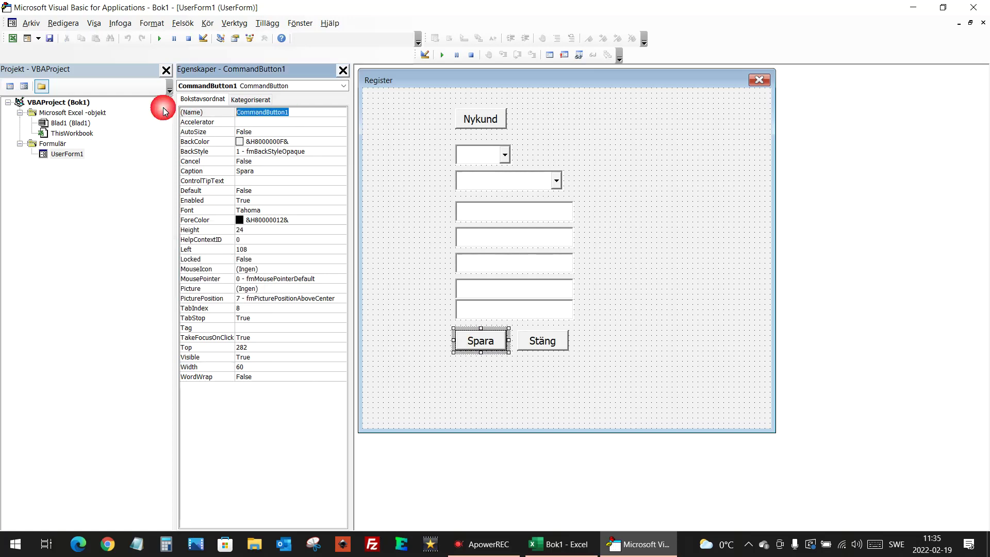
type("Cmd2")
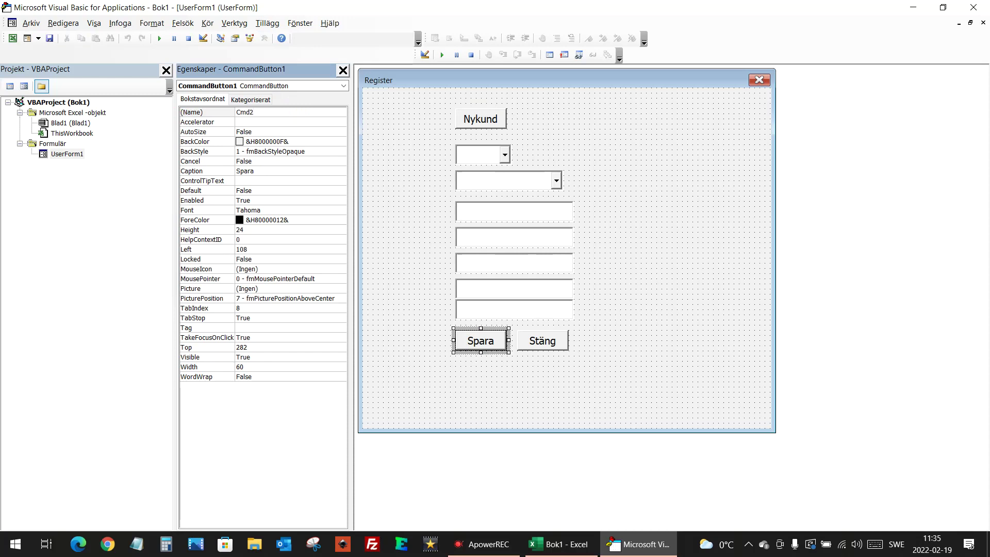
- Set the Stäng button's (Name) property to Cmd3
left_click(539, 345)
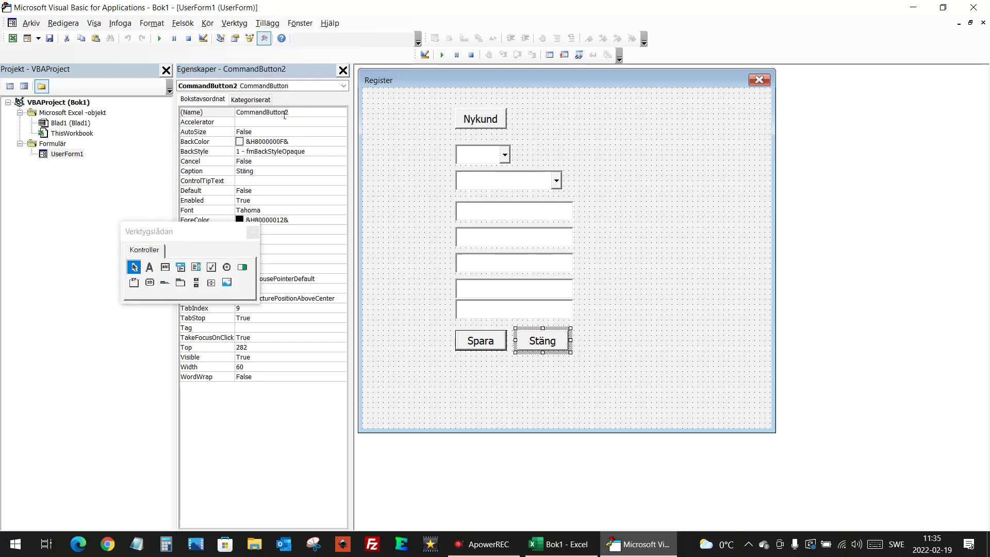
left_click(212, 111)
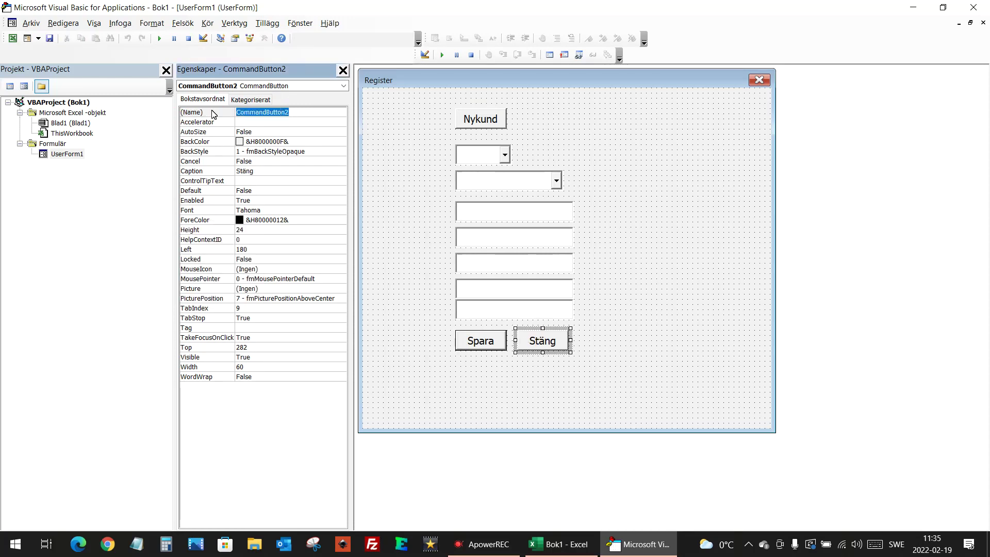
type("Cmd3")
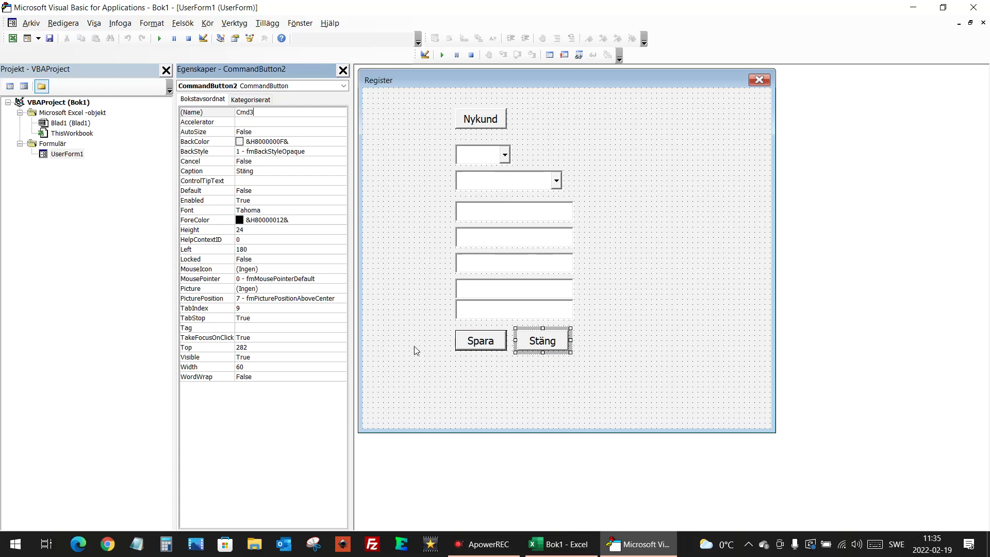
left_click(522, 363)
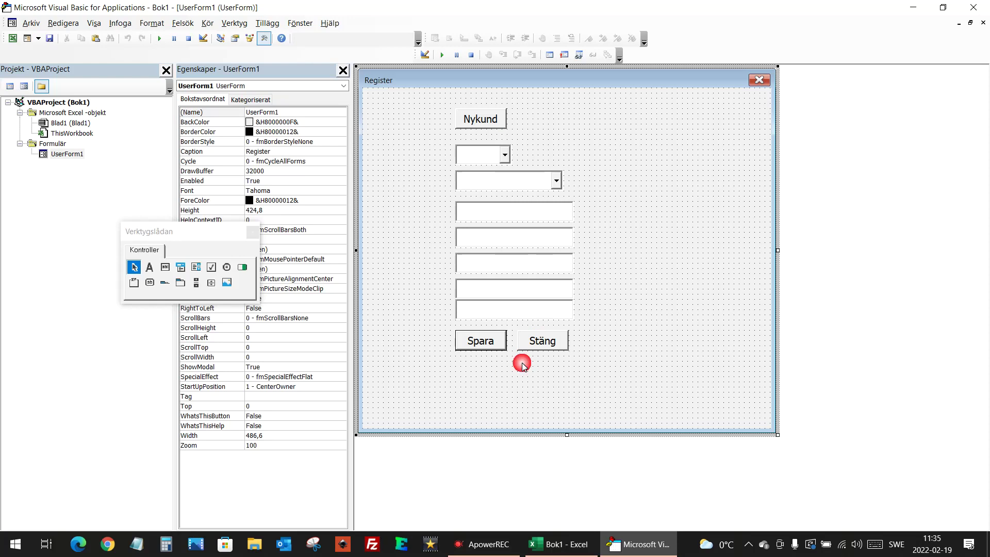
- Copy the Stäng button and place the pasted copy beside the lower dropdown
left_click(538, 349)
right_click(538, 353)
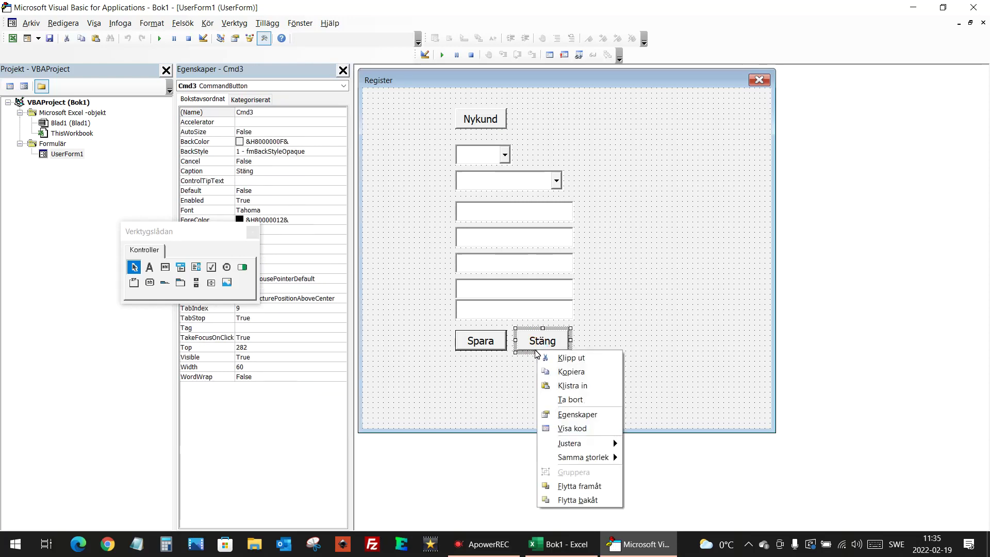
left_click(569, 372)
right_click(564, 346)
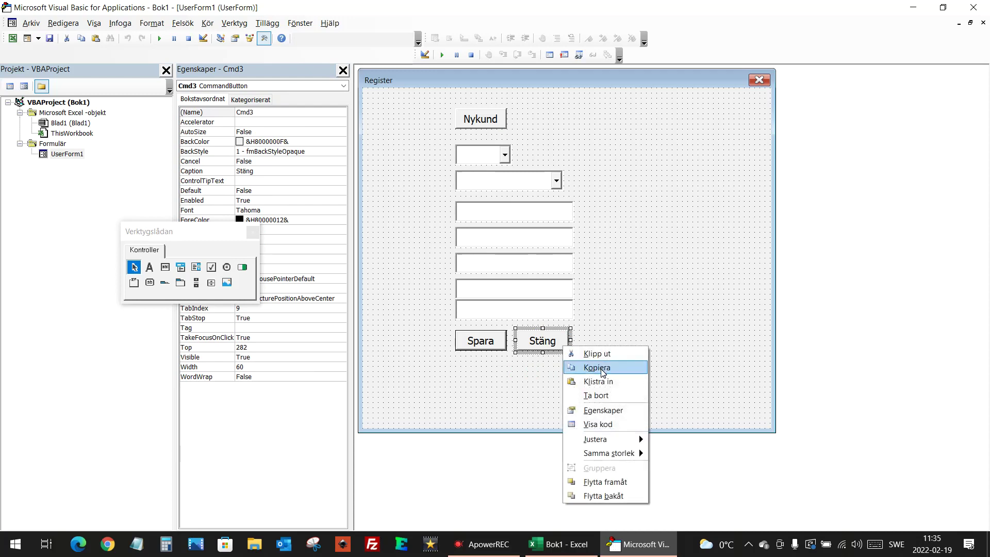
left_click(599, 381)
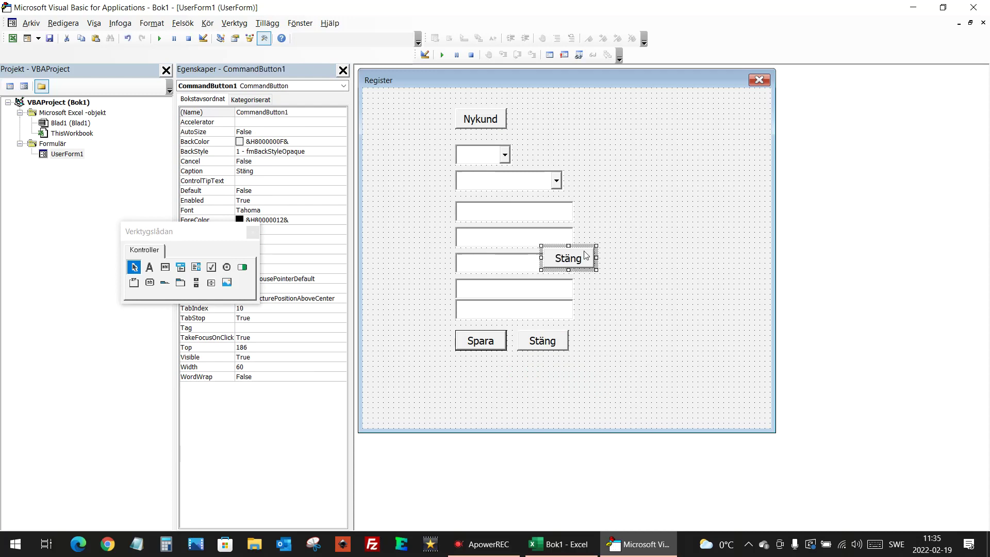
left_click_drag(585, 251, 617, 174)
left_click_drag(615, 173, 616, 173)
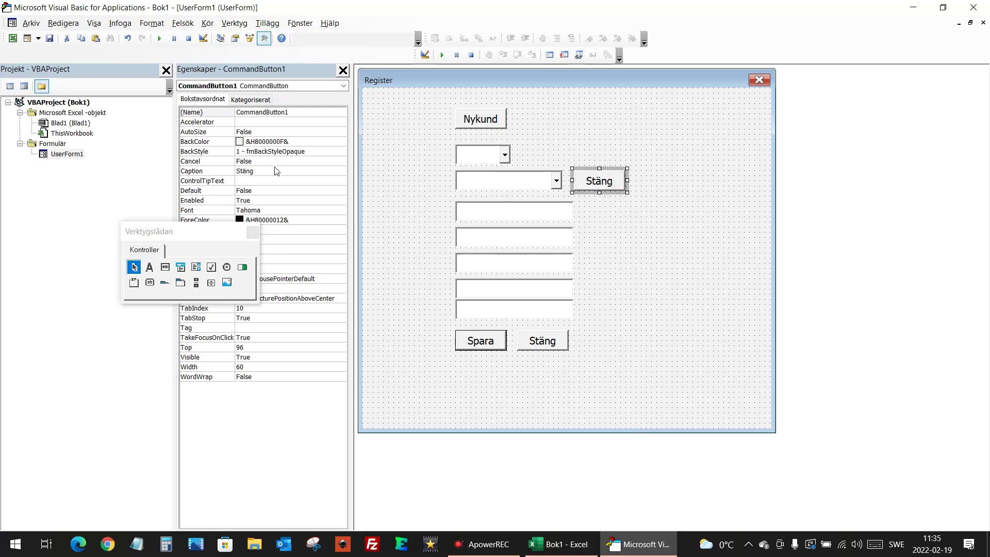
- Give the copied button the caption Sök and the name Cmd4
left_click(252, 171)
double_click(207, 170)
type("Sök")
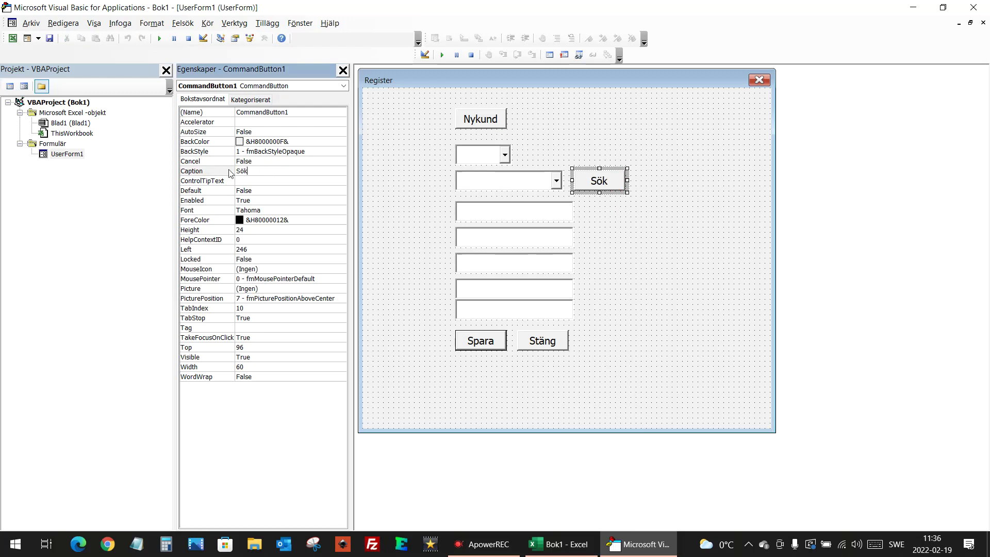
left_click(298, 114)
left_click(297, 112)
left_click(212, 105)
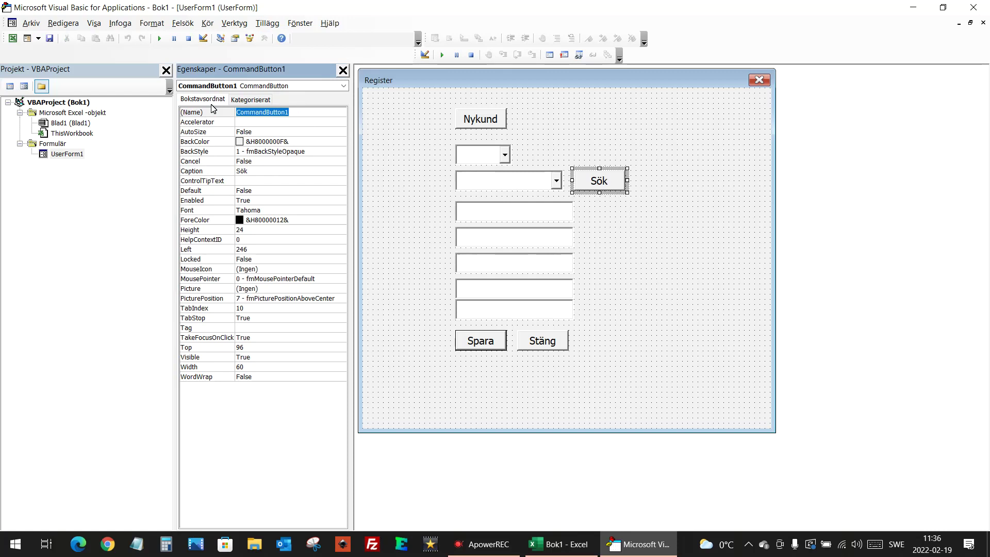
type("Cmd4")
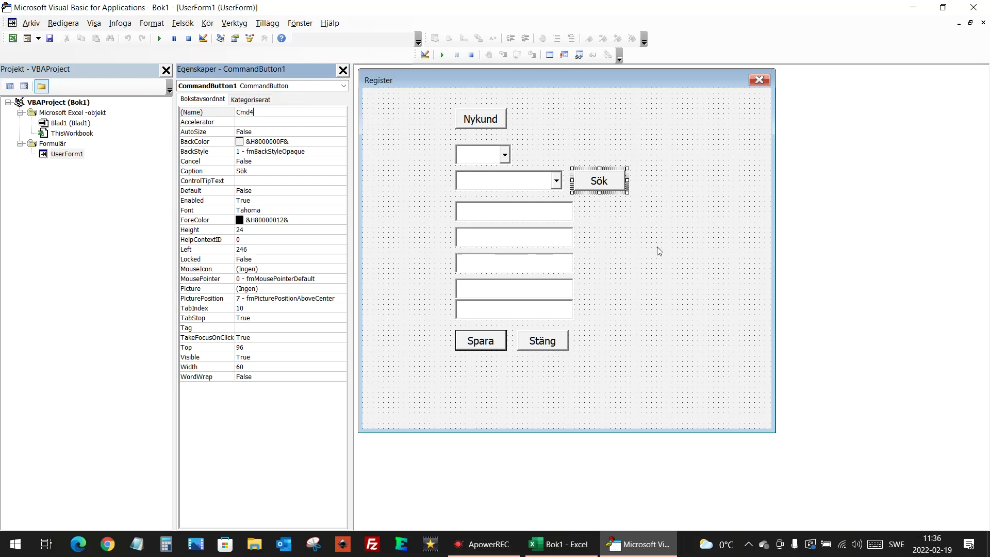
- Paste another Stäng copy right of Stäng, naming it Cmd5 with caption Rensa
right_click(617, 196)
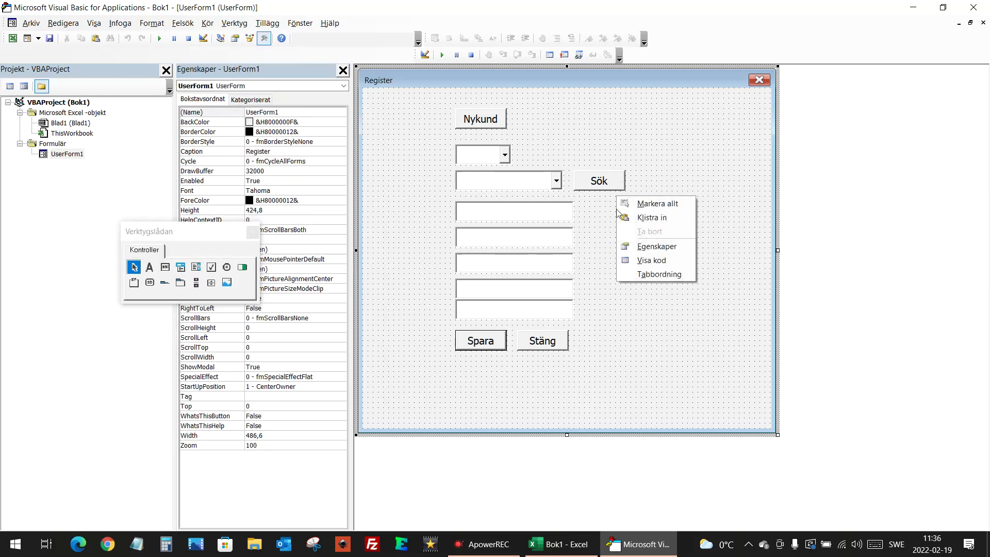
left_click(653, 217)
mouse_move(592, 276)
left_mouse_down()
mouse_move(629, 348)
mouse_move(623, 355)
left_mouse_up()
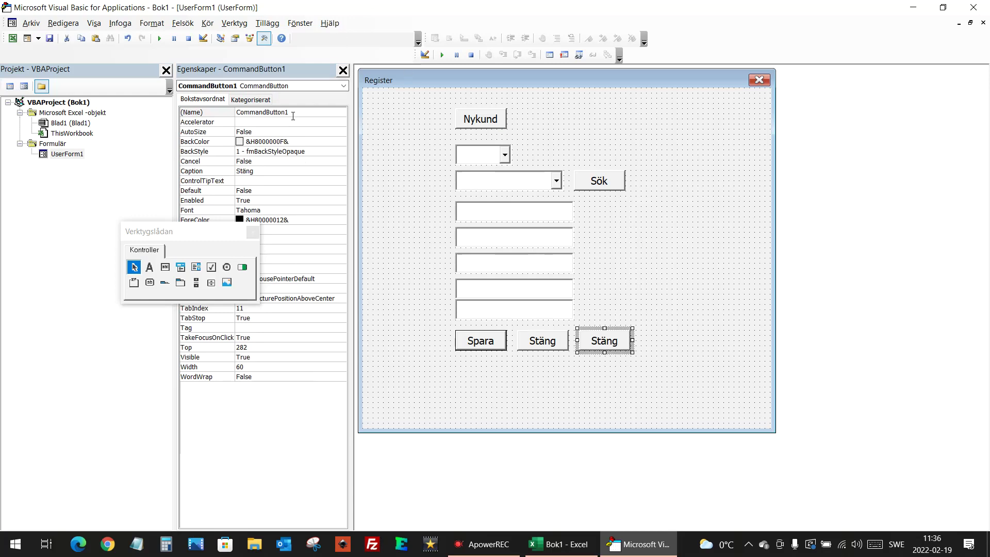
left_click_drag(292, 113, 235, 114)
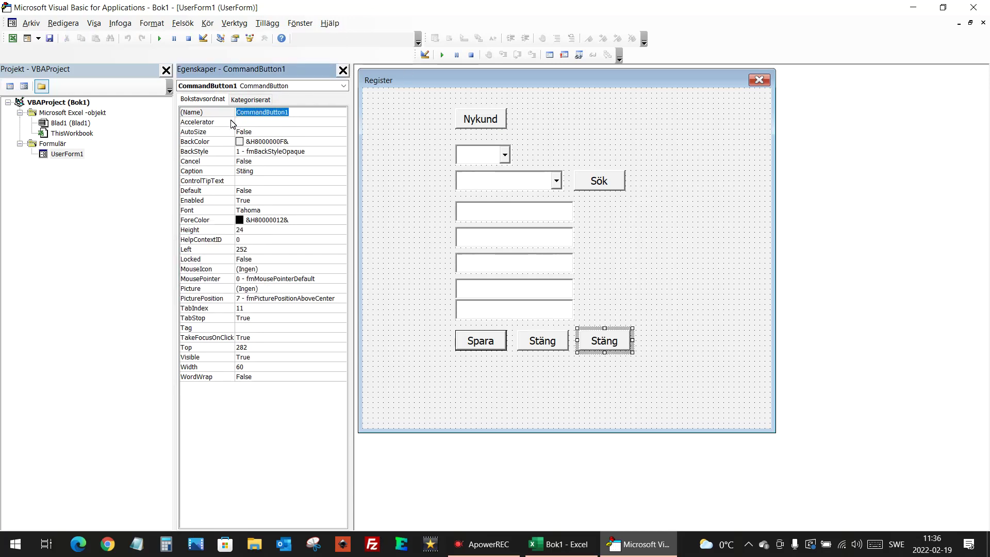
type("Cmd5")
left_click(259, 171)
double_click(221, 171)
type("Rensa")
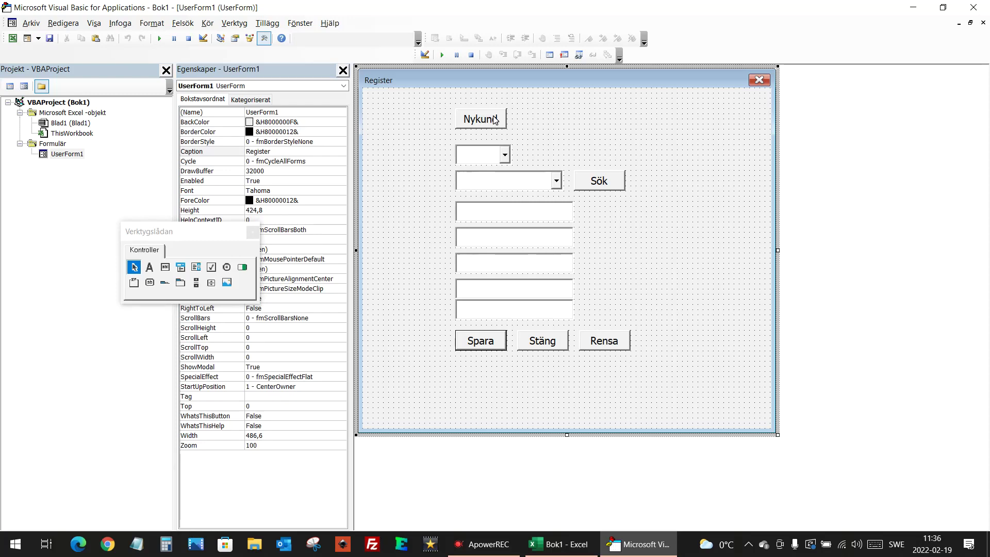
left_click_drag(216, 230, 169, 252)
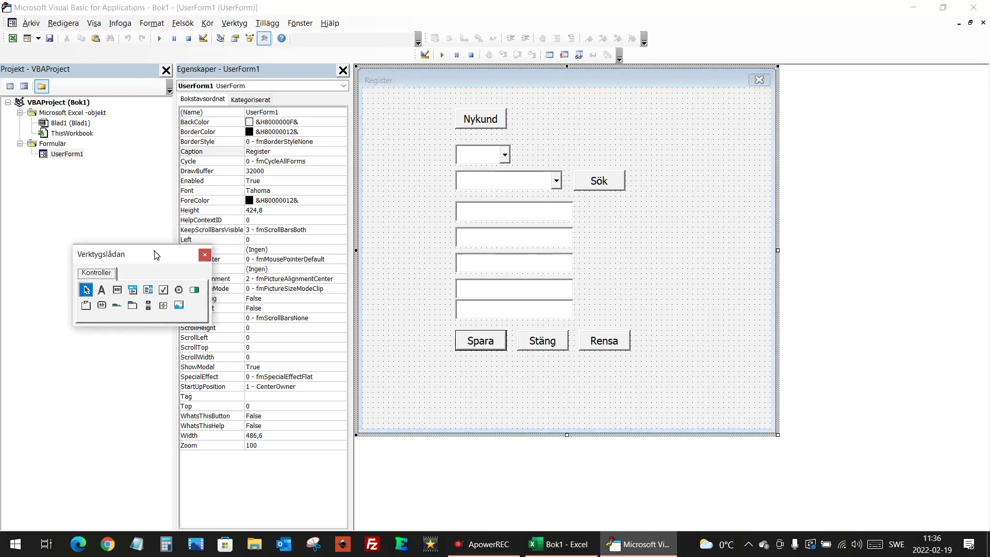
left_click(493, 120)
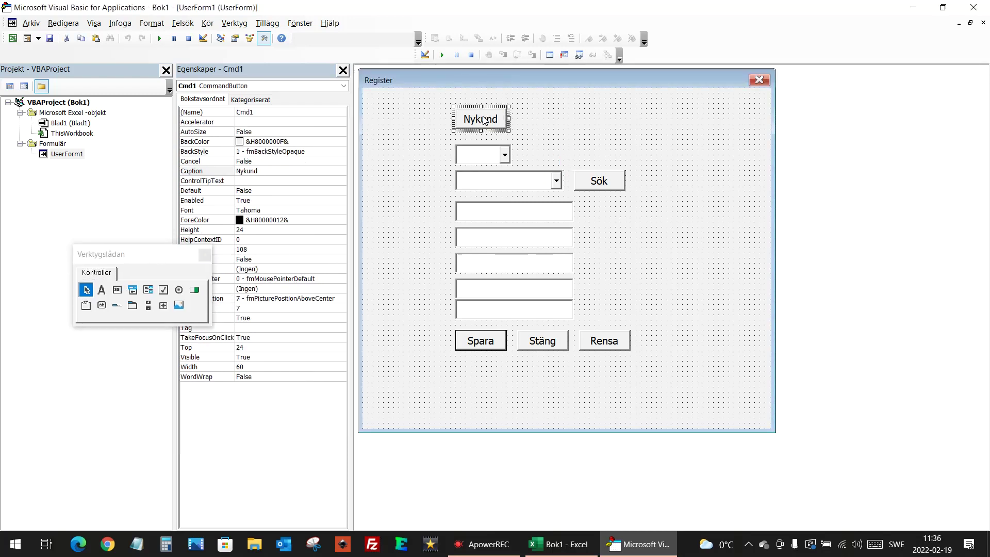
left_click(475, 343)
left_click(548, 341)
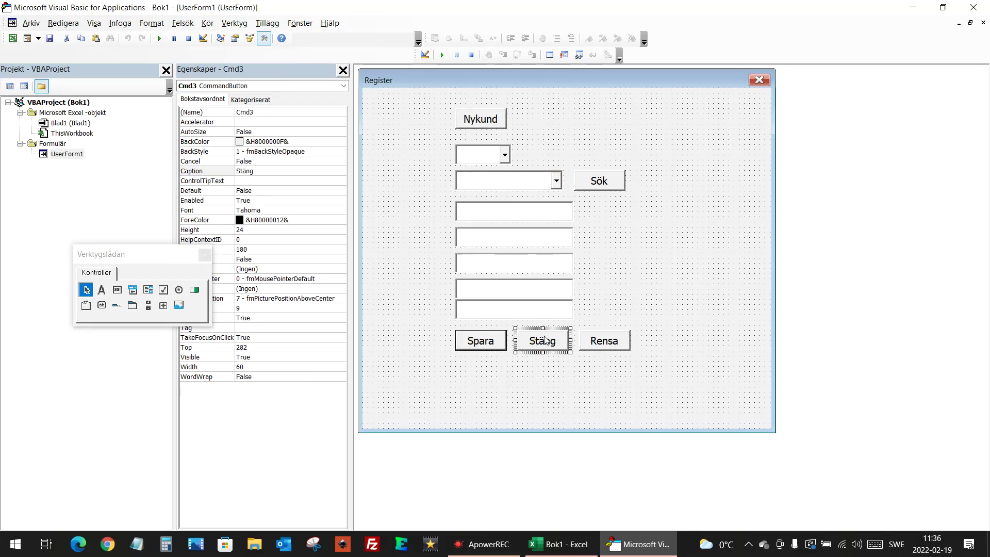
left_click(615, 182)
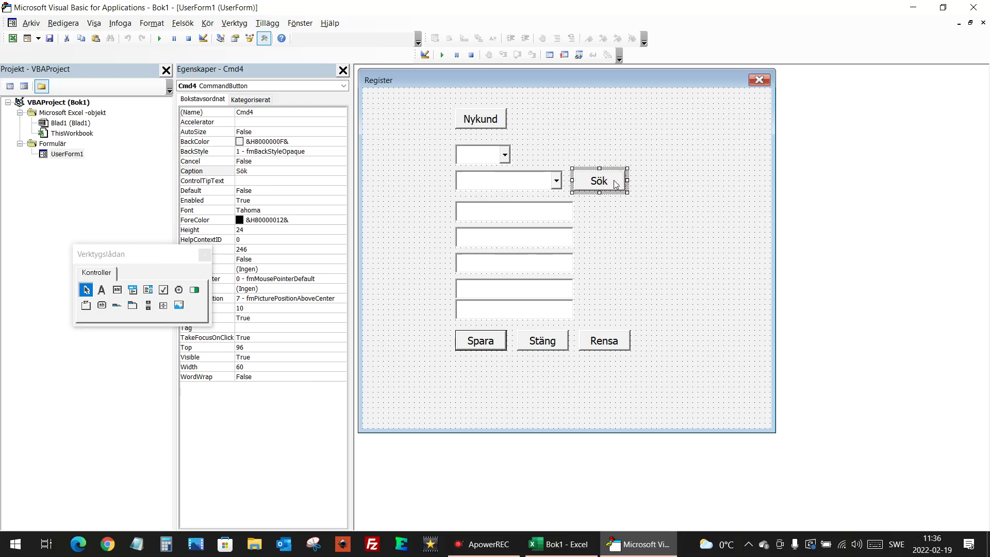
left_click(612, 342)
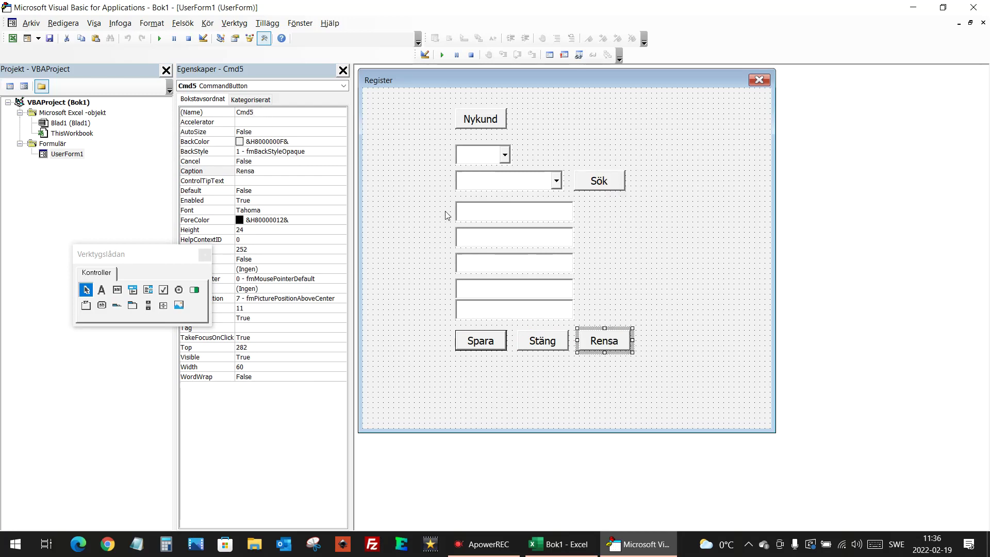
left_click(484, 156)
left_click(485, 185)
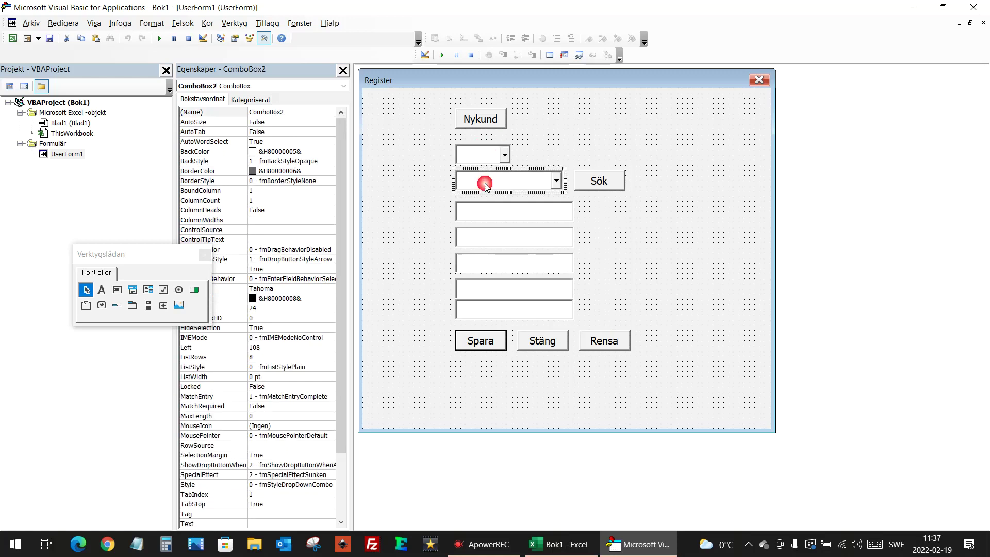
left_click(489, 220)
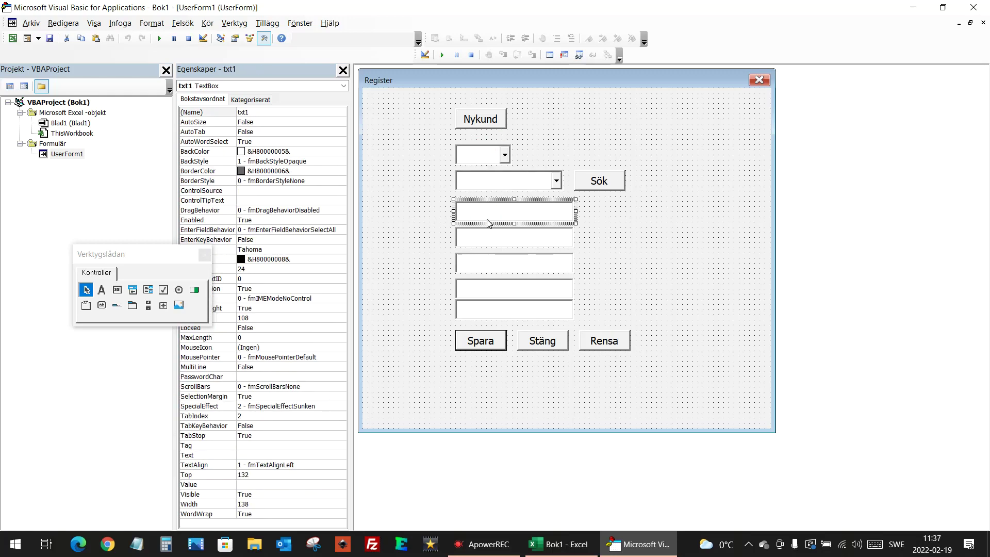
left_click(491, 239)
left_click(489, 263)
left_click(485, 286)
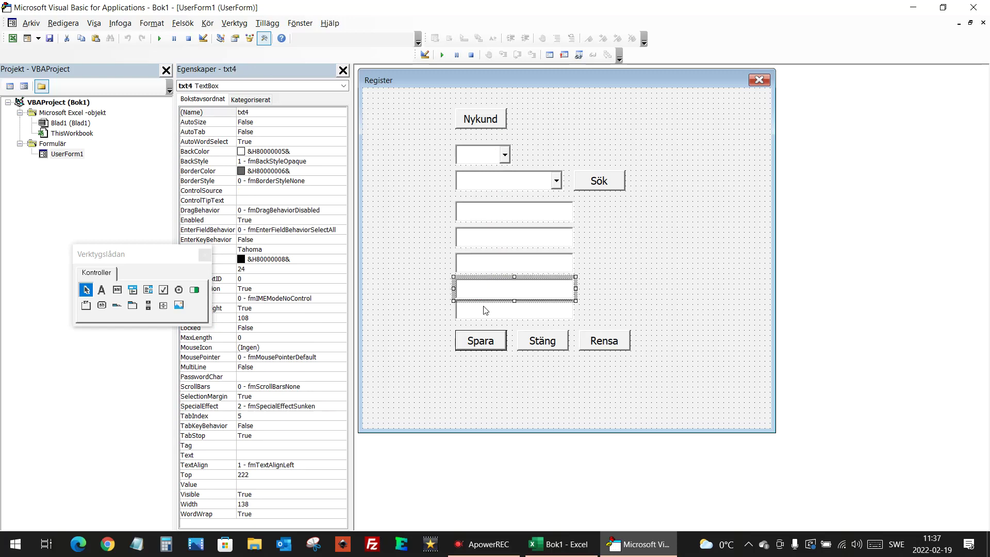
left_click(485, 312)
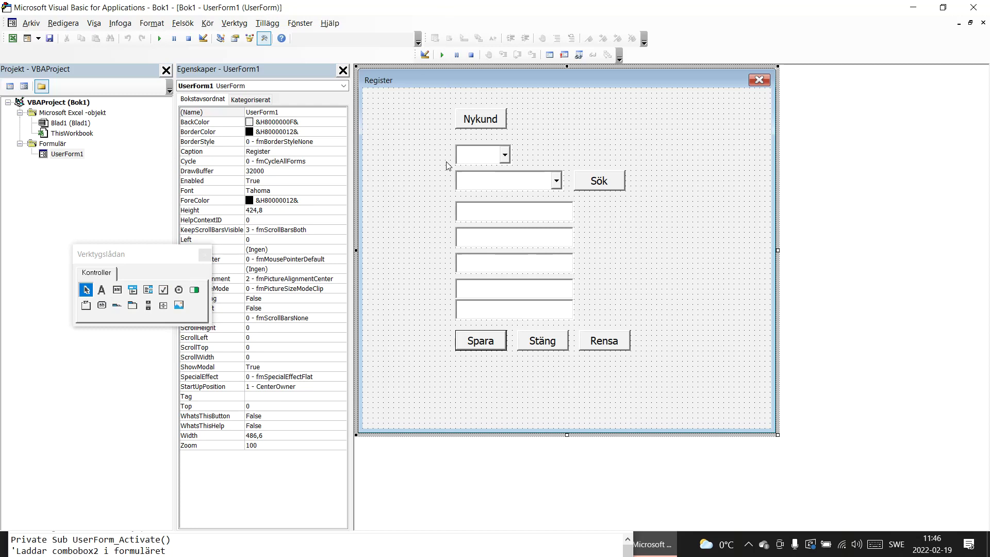
- Draw a label left of the first combo box and set its font size to 12
left_click(102, 291)
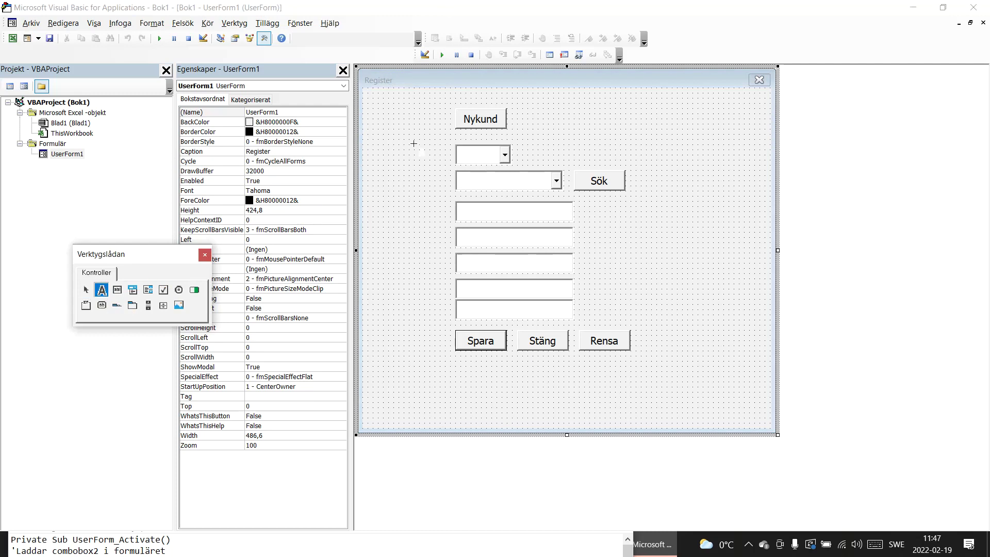
left_click_drag(388, 149, 426, 160)
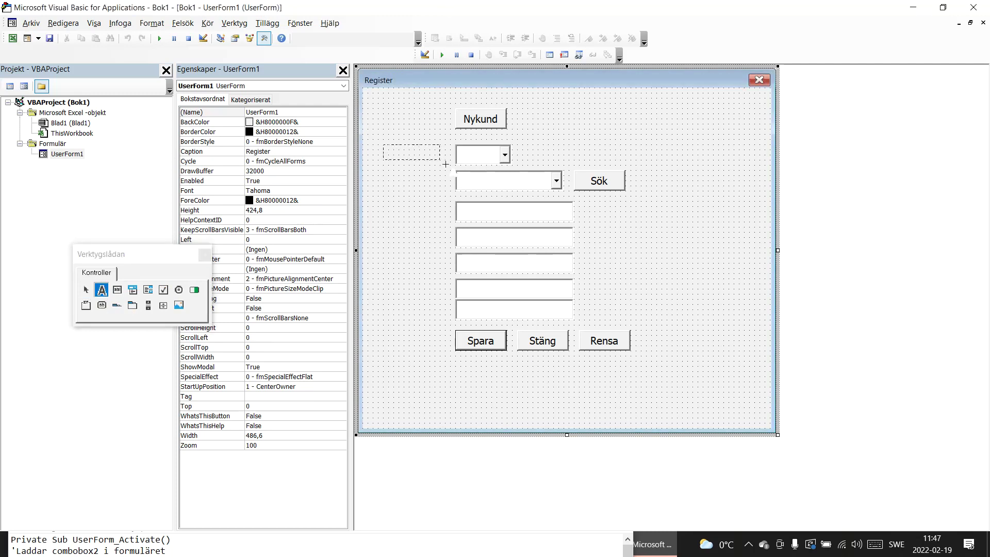
left_click_drag(449, 167, 447, 166)
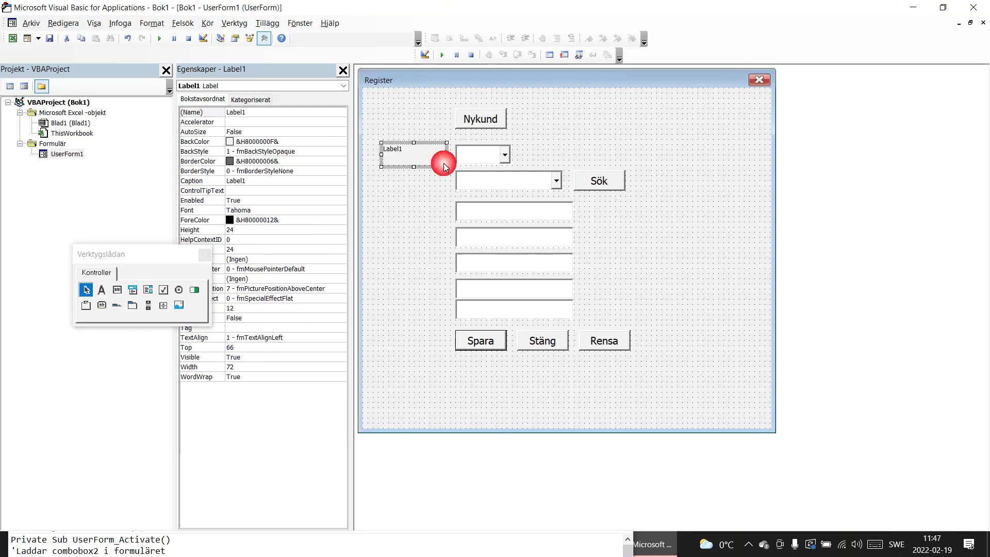
right_click(419, 155)
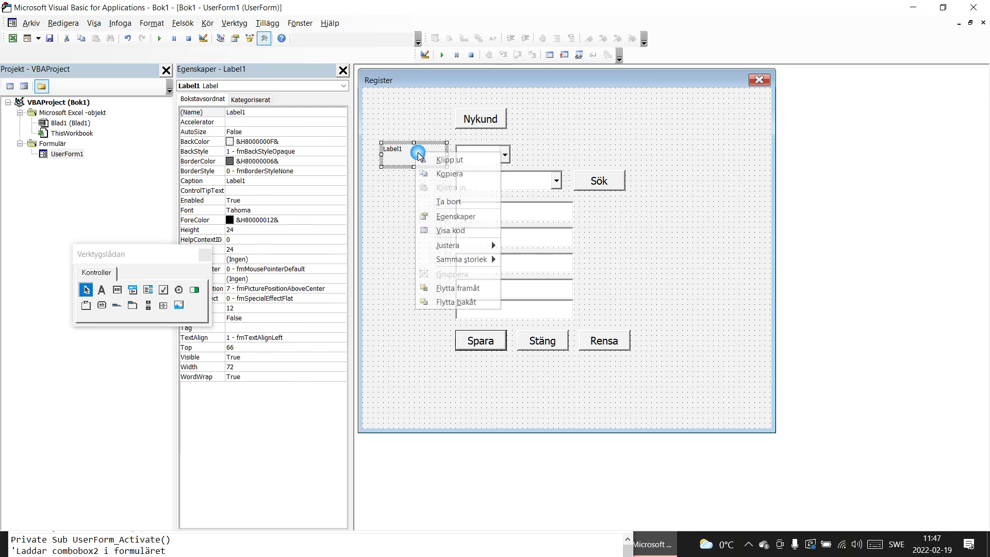
left_click(446, 218)
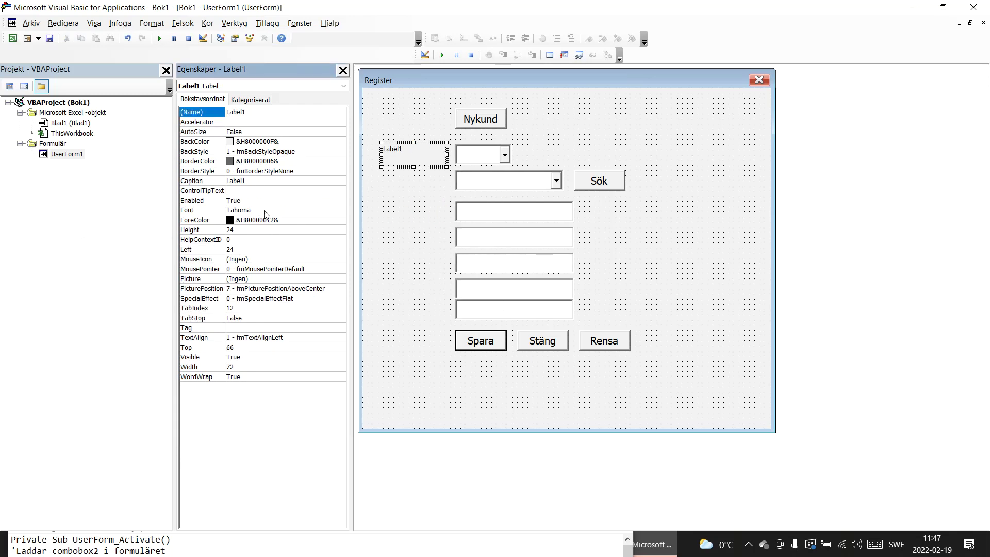
left_click(281, 209)
left_click(341, 212)
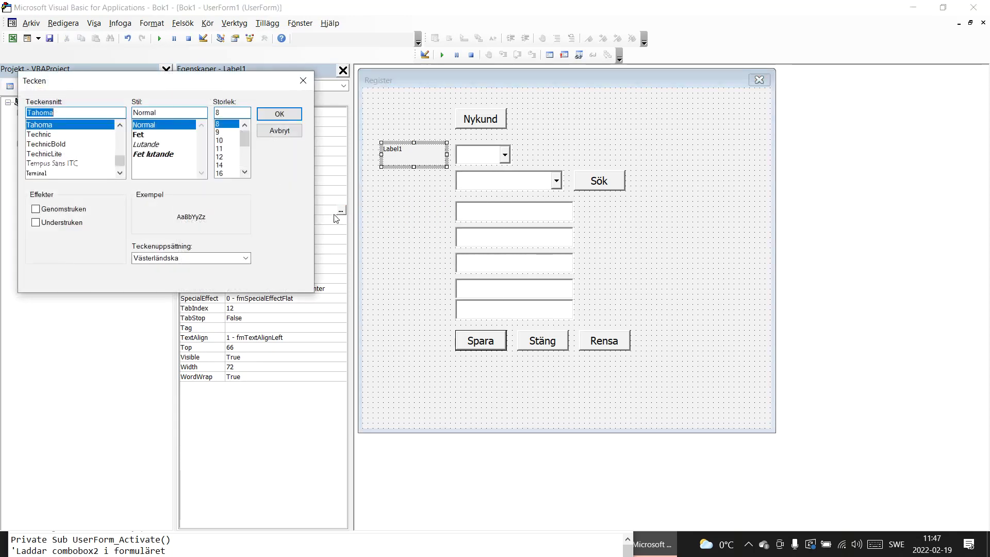
left_click(222, 157)
left_click(281, 114)
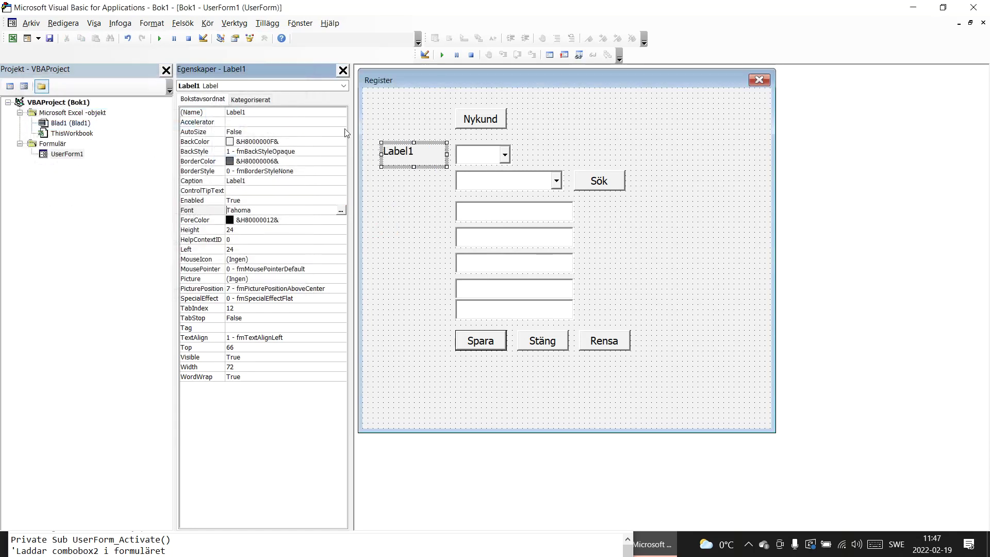
- Caption the label Namn: and nudge and shorten it beside its field
left_click(420, 151)
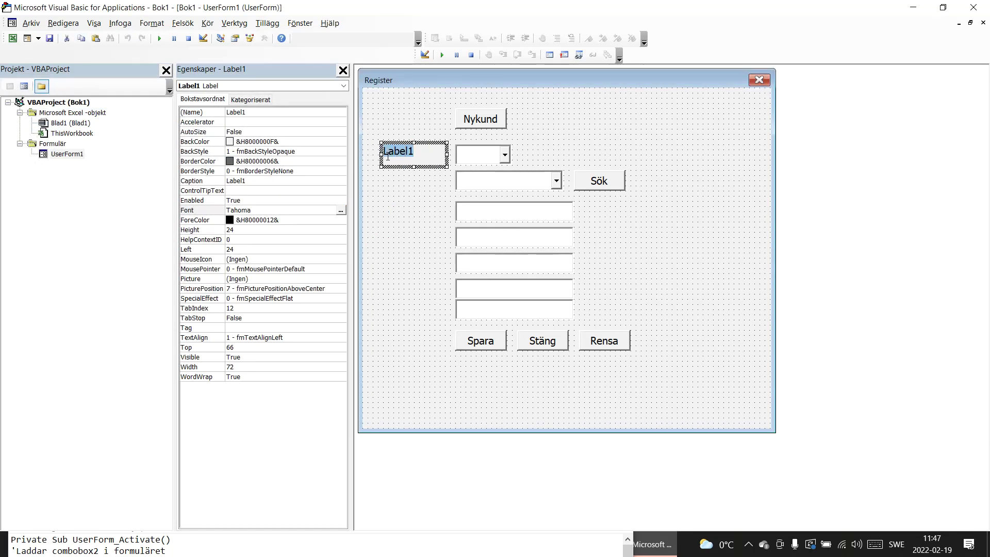
type("Namn:")
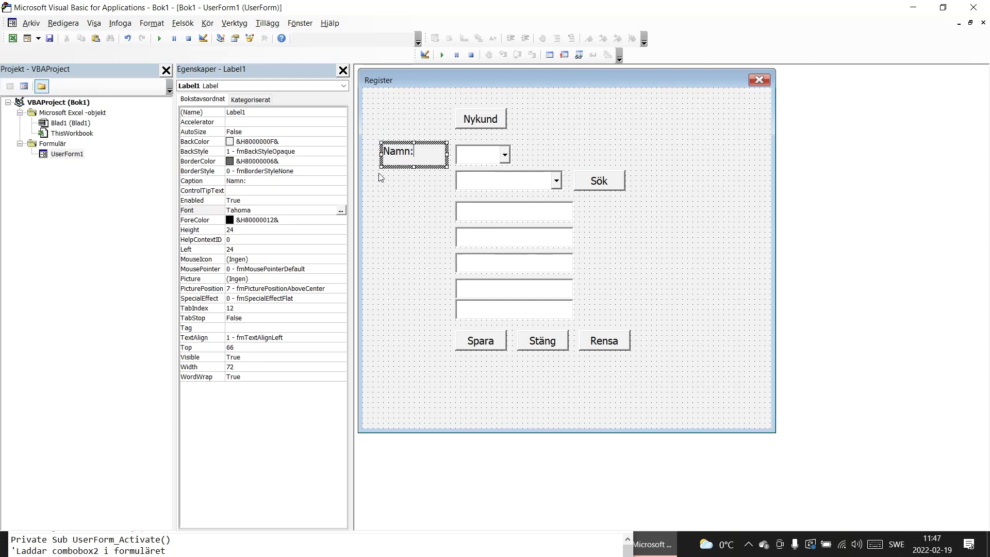
left_click_drag(428, 171, 425, 168)
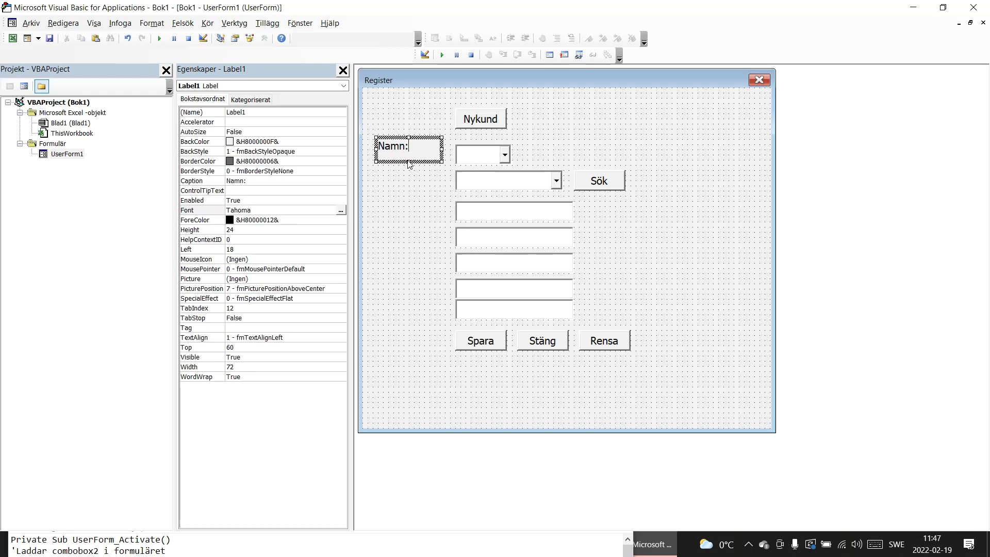
left_click_drag(410, 163, 421, 169)
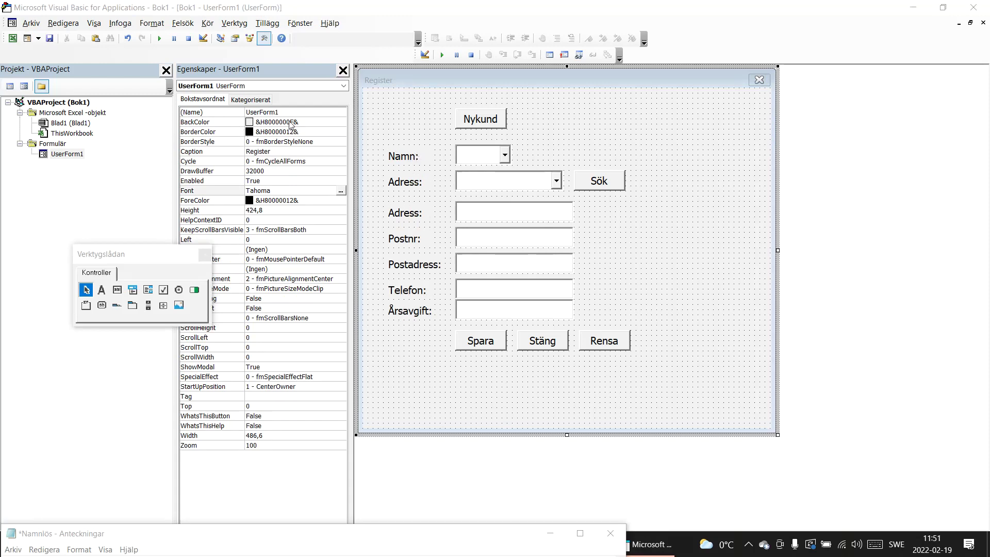
- Change the top label's caption from Namn: to Kundnr:
left_click(413, 163)
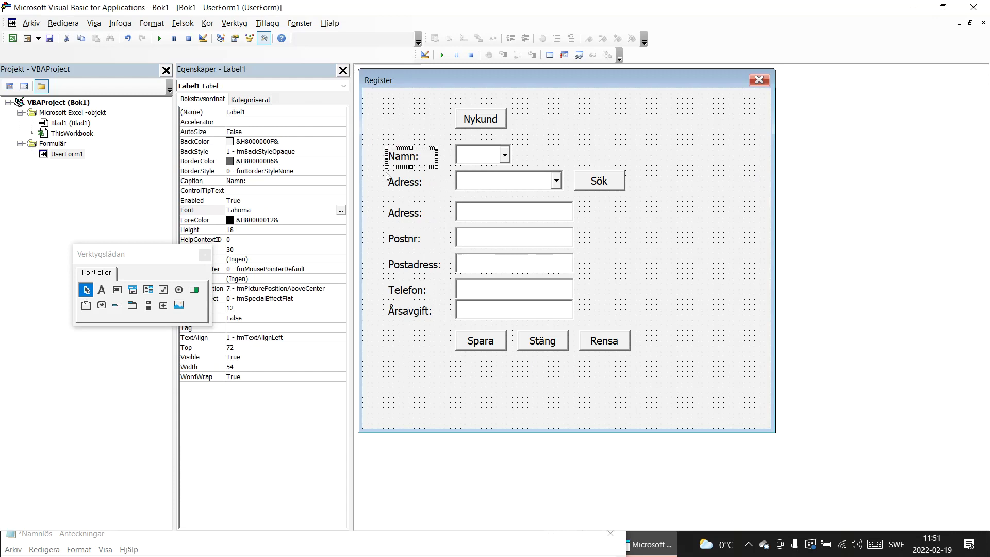
left_click(405, 183)
left_click(409, 214)
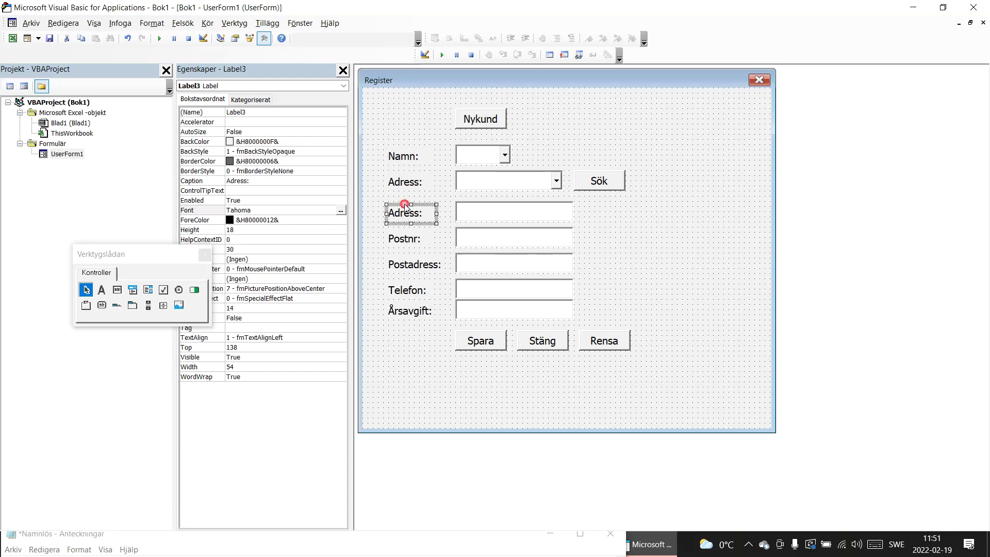
left_click(412, 163)
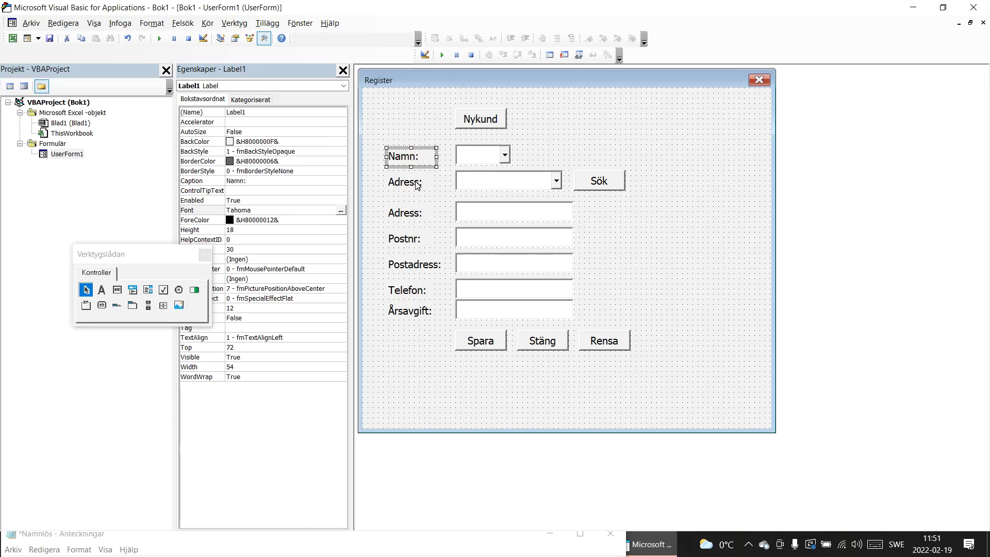
left_click(417, 183)
left_click(413, 156)
left_click(417, 161)
key("BackSpace")
key("BackSpace")
key("BackSpace")
key("BackSpace")
type("Kund:")
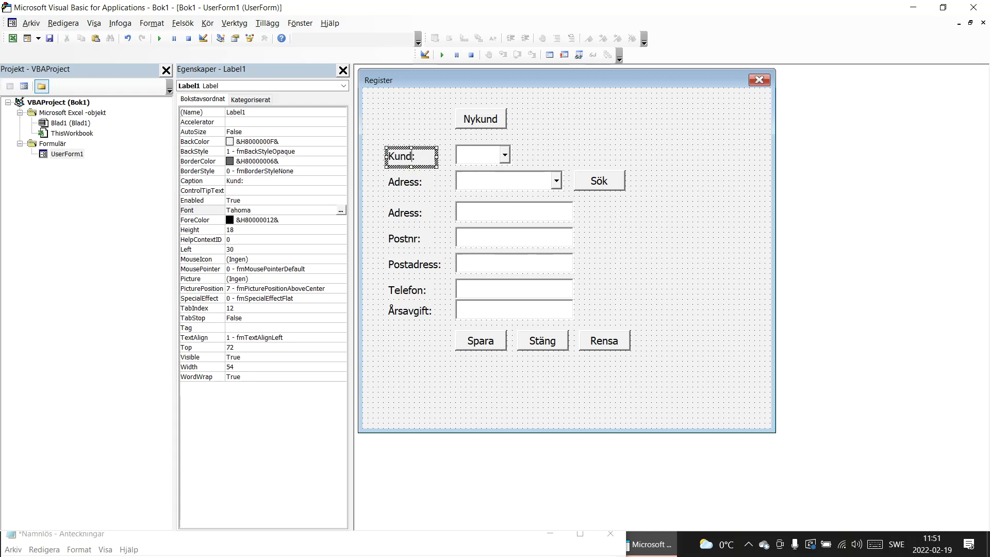
- Change the first Adress: label's caption to Namn:
left_click(417, 186)
left_click(420, 186)
key("BackSpace")
key("BackSpace")
key("BackSpace")
key("BackSpace")
key("BackSpace")
key("BackSpace")
type("Namn:")
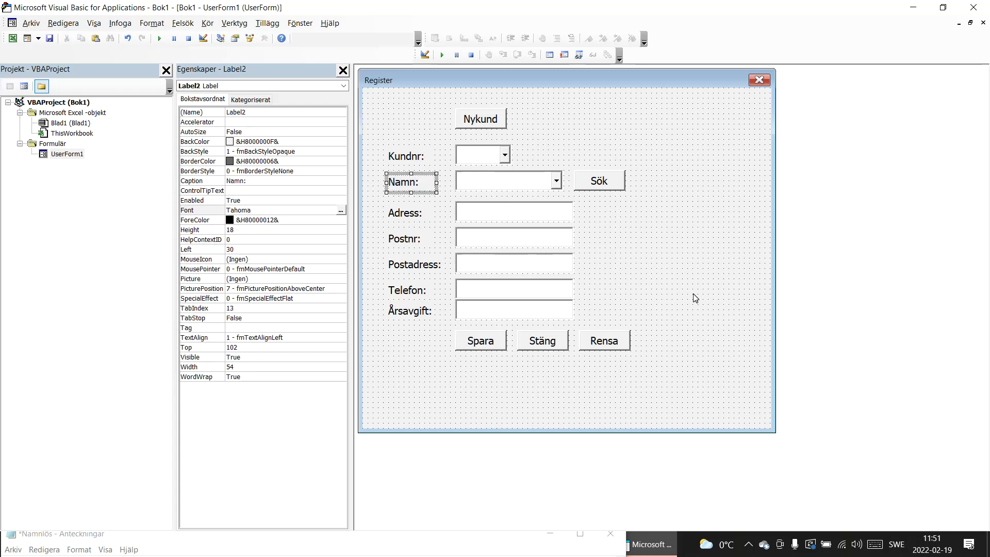
left_click(696, 298)
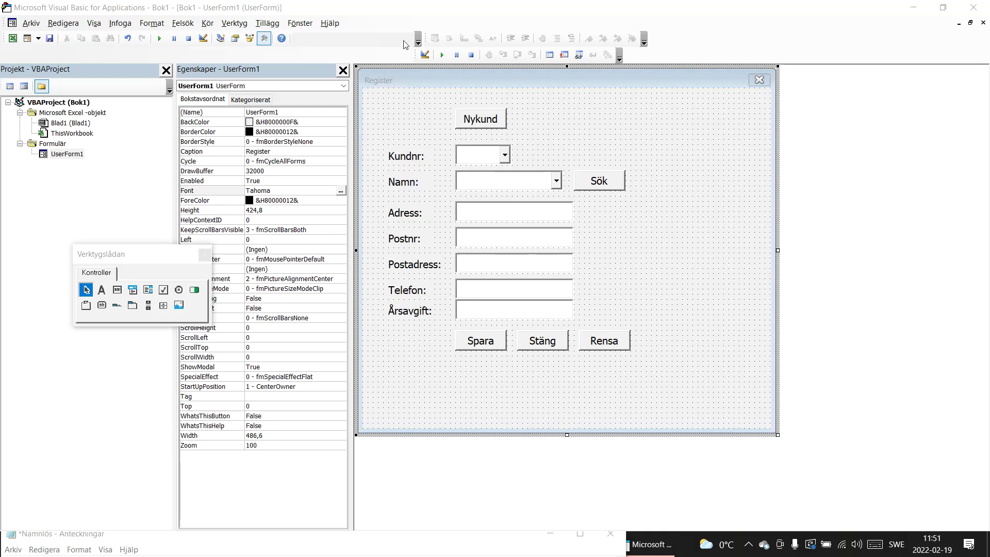
mouse_move(390, 16)
left_mouse_down()
mouse_move(746, 96)
mouse_move(404, 180)
left_mouse_up()
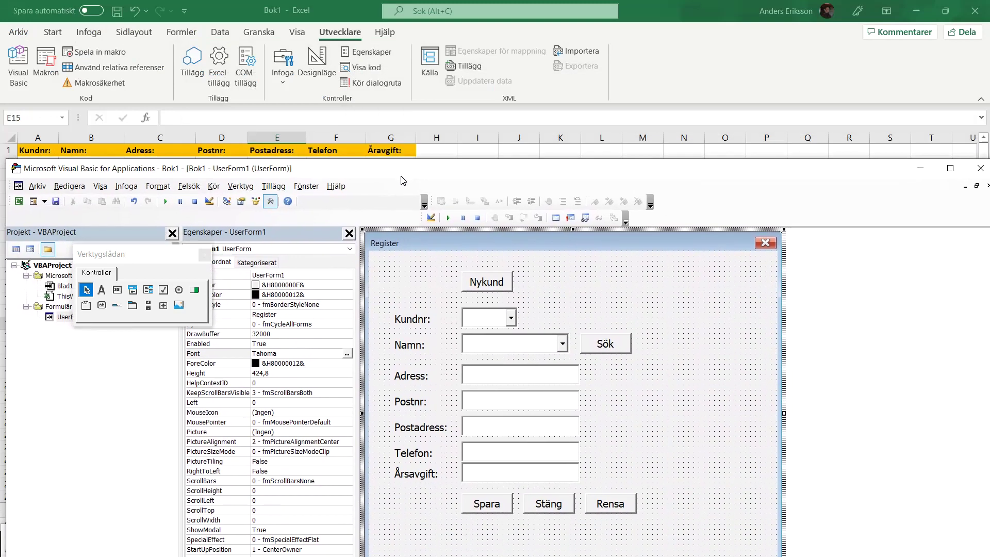
left_click_drag(403, 180, 423, 52)
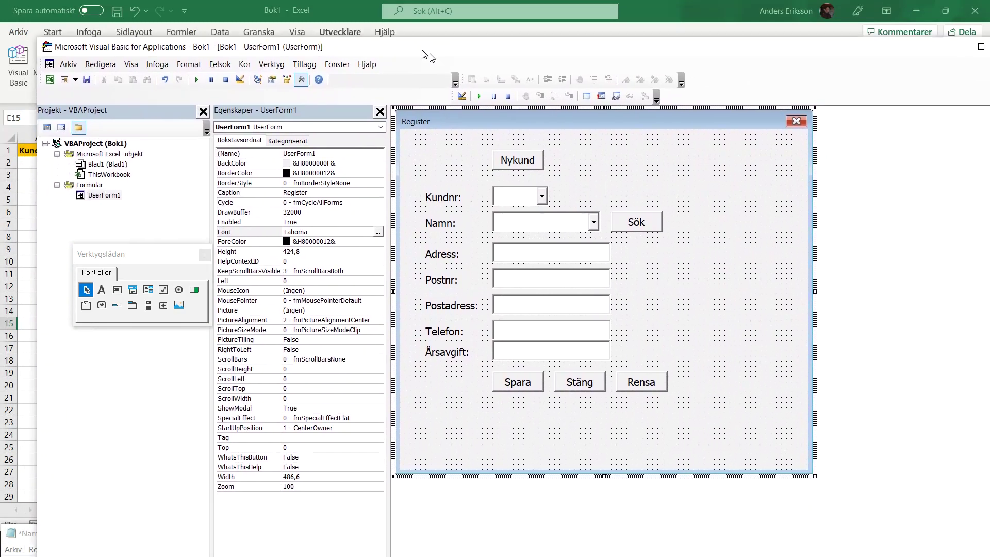
double_click(423, 46)
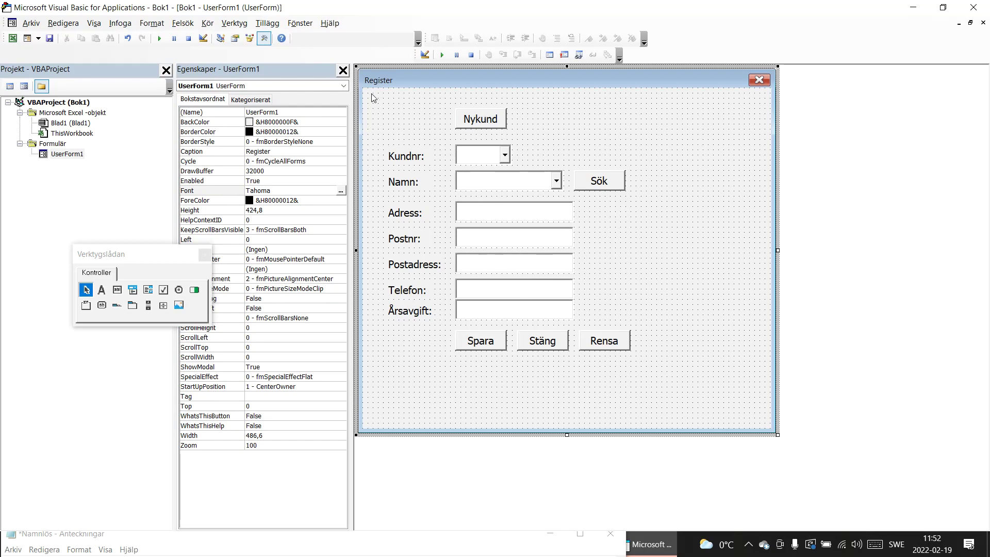
double_click(645, 100)
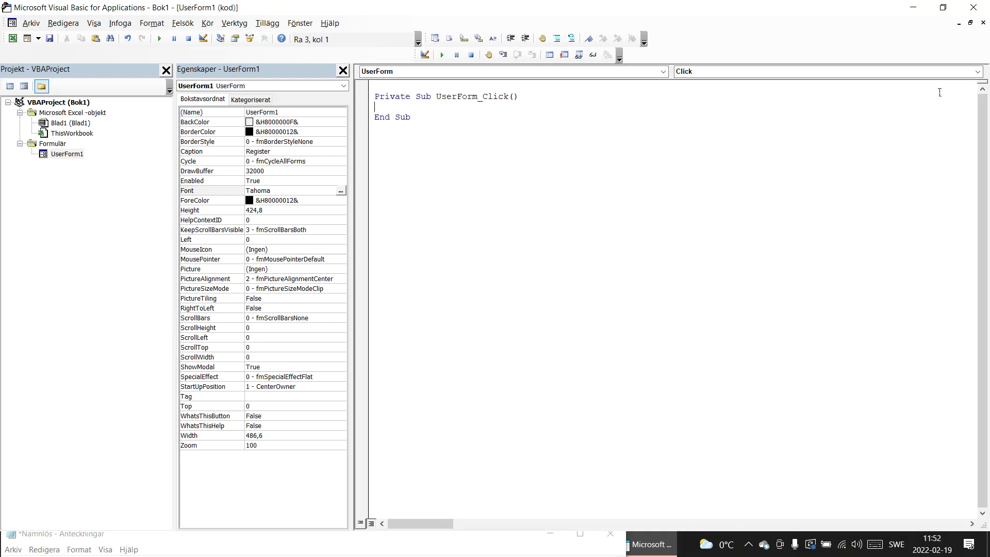
- Create a UserForm_Activate handler and delete the empty UserForm_Click procedure
left_click(978, 72)
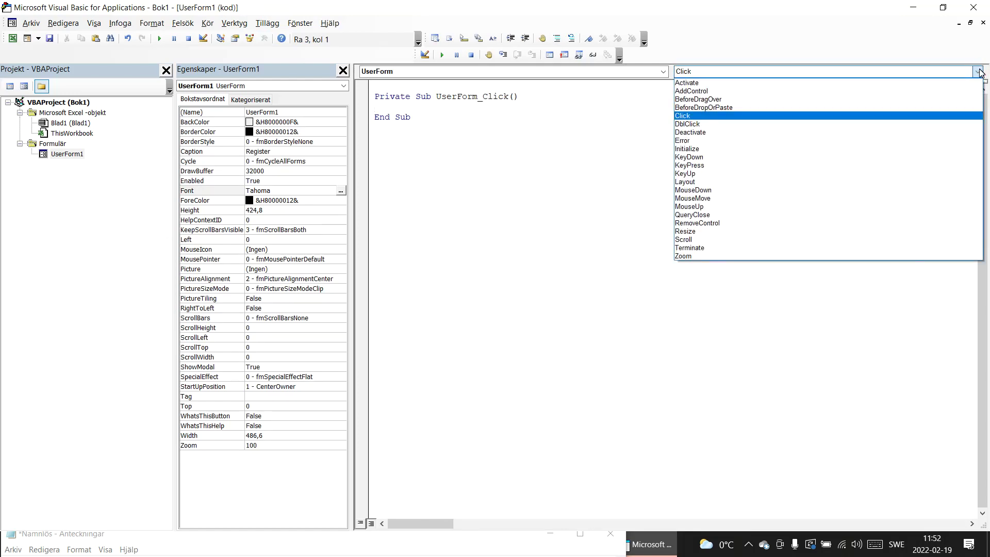
left_click(698, 84)
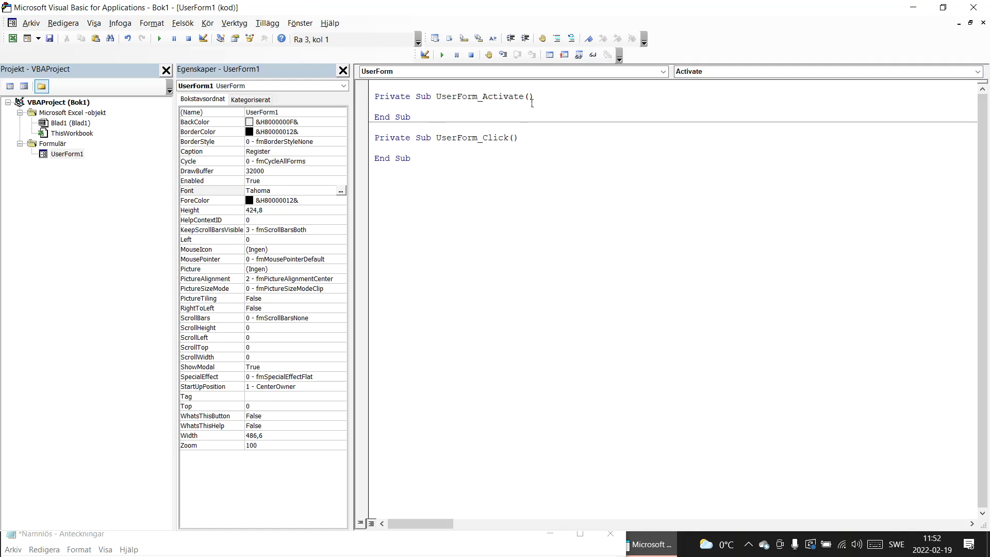
left_click_drag(426, 137, 552, 166)
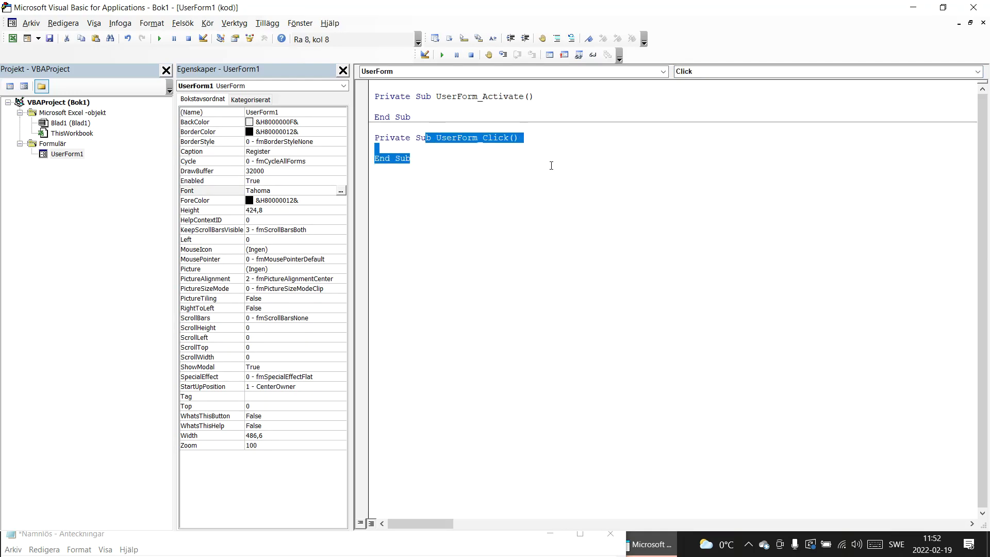
left_click(443, 151)
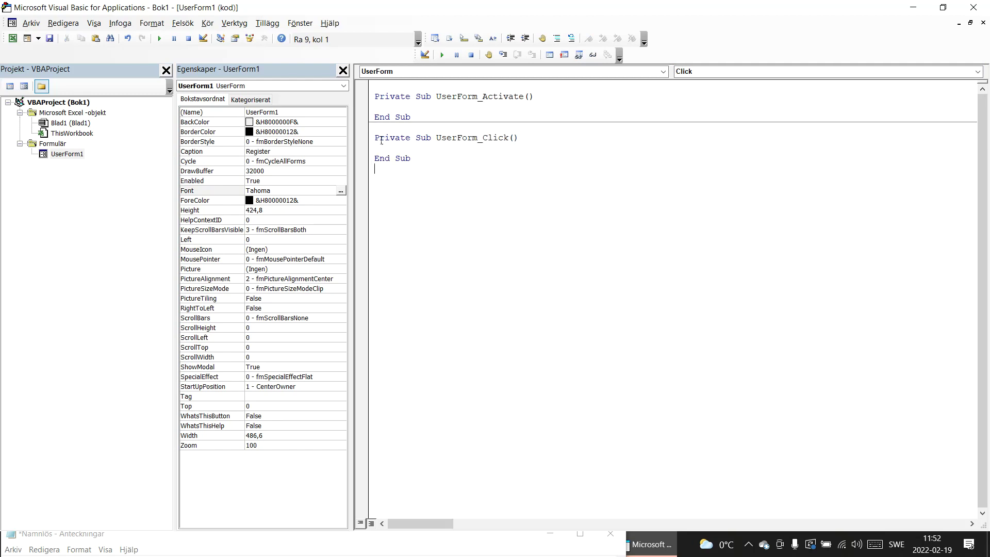
left_click_drag(375, 138, 452, 182)
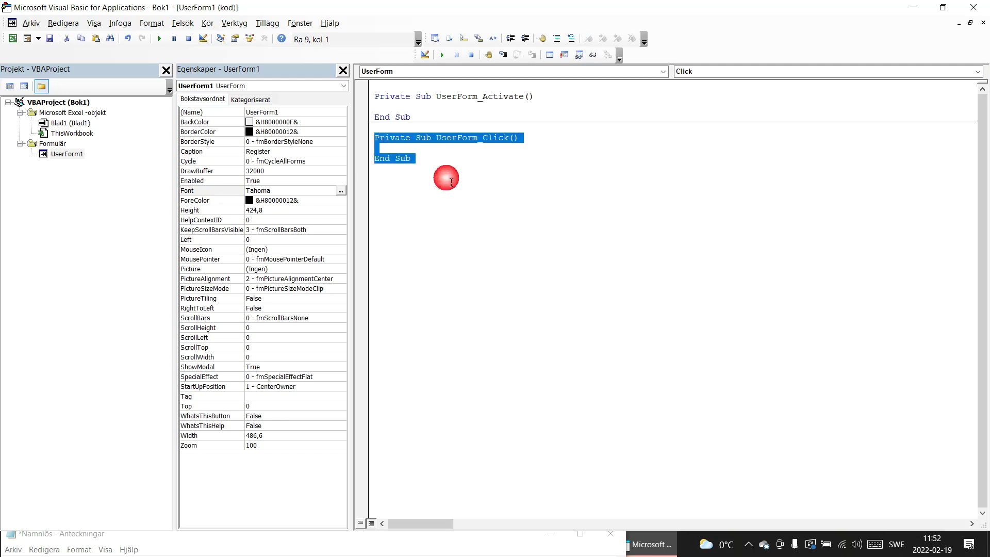
key("Delete")
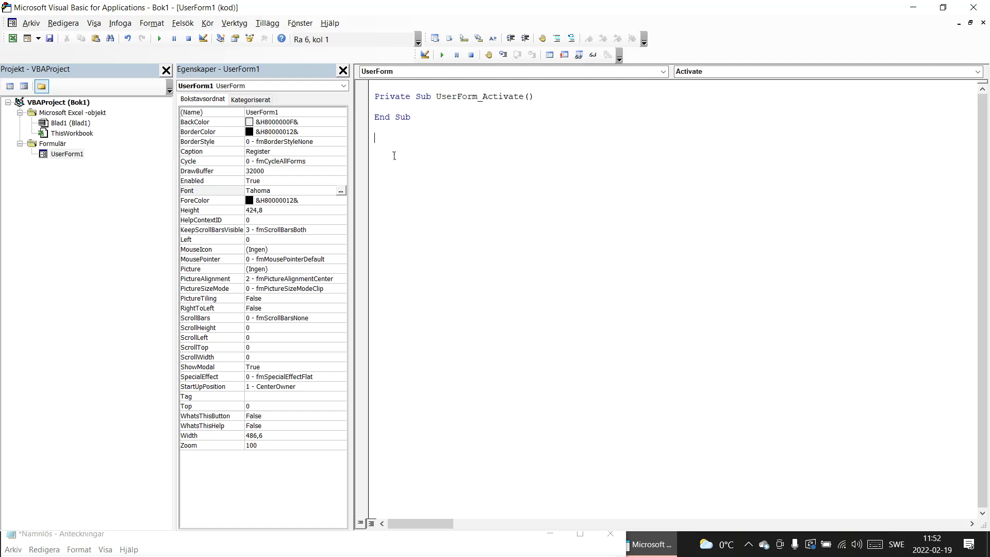
- Paste code into UserForm_Activate that clears ComboBox2 and fills it from Blad1 column B
left_click(378, 107)
type("'Laddar combobox2 i formuläret  UserForm1.ComboBox2.Clear For i = 2 To Application.WorksheetFunction.CountA(Blad1.Range(\"B:B\")) UserForm1.ComboBox2.AddItem (Blad1.Cells(i, 2)) Next i")
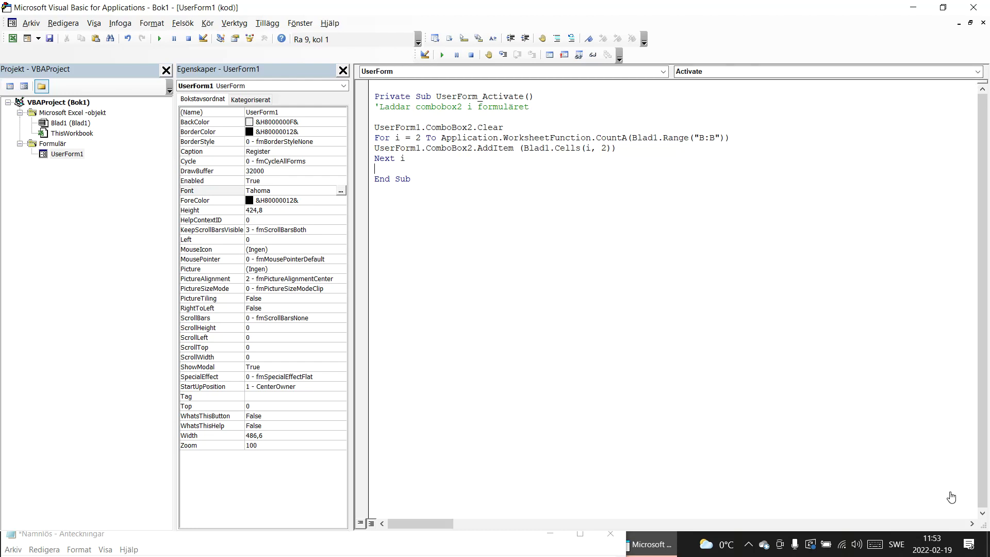
key("shift+F7")
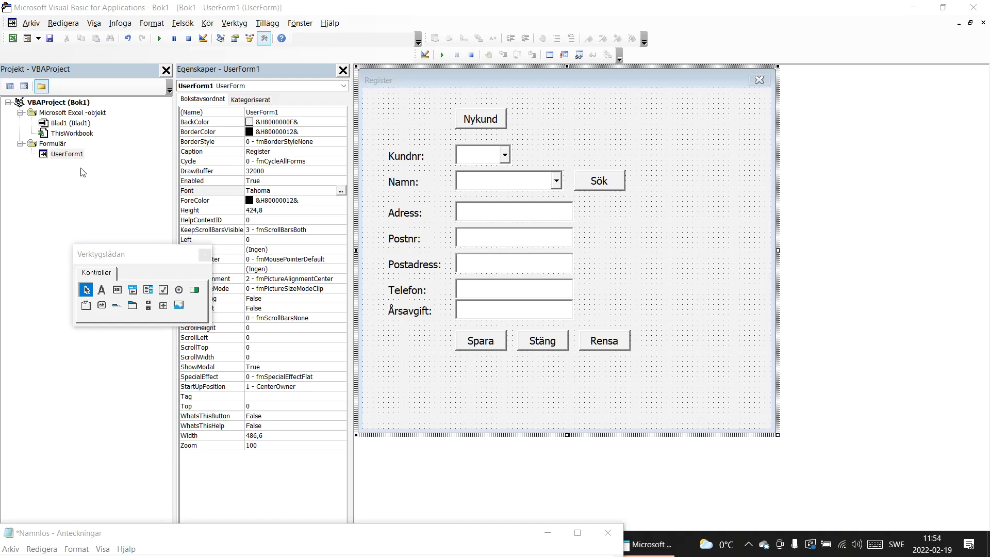
- Paste Cmd1_Click code setting ComboBox1 to the next customer number and enabling Cmd2
left_click(71, 154)
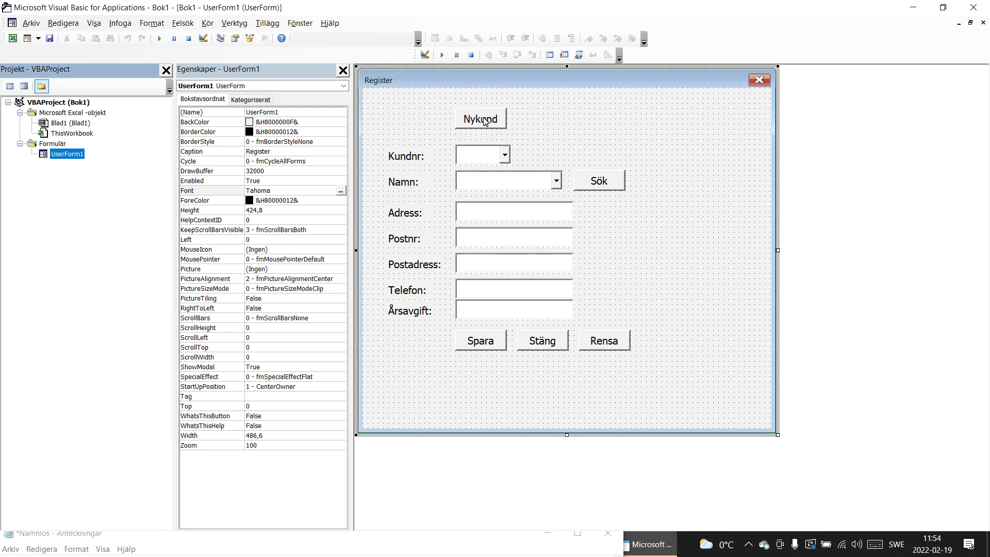
double_click(485, 120)
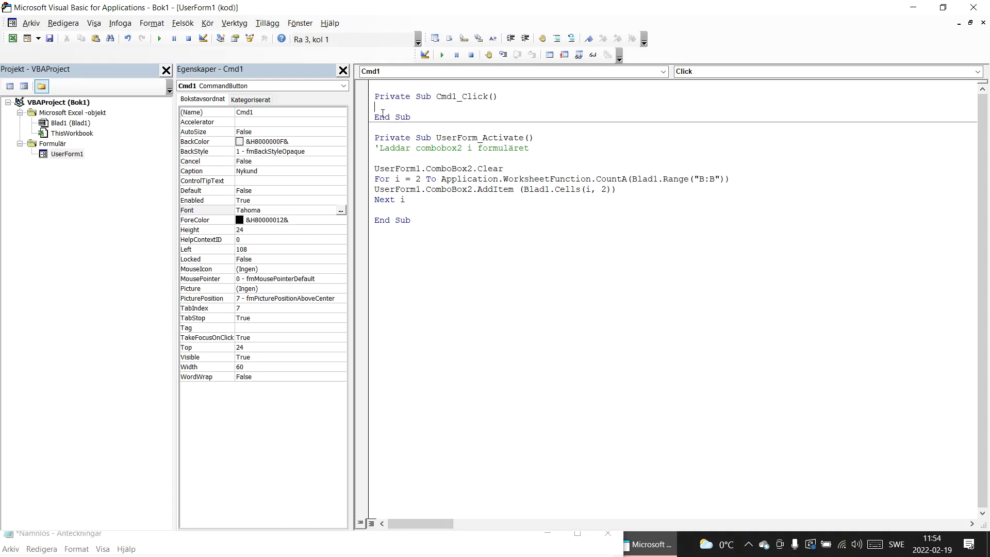
type("'Skapar nytt nummer  Dim Nykund As Long Nykund = Blad1.Range(\"A\" & Rows.Count).End(xlUp).Row  UserForm1.ComboBox1.Value = Blad1.Cells(Nykund, 1).Value + 1 UserForm1.Cmd2.Enabled = True")
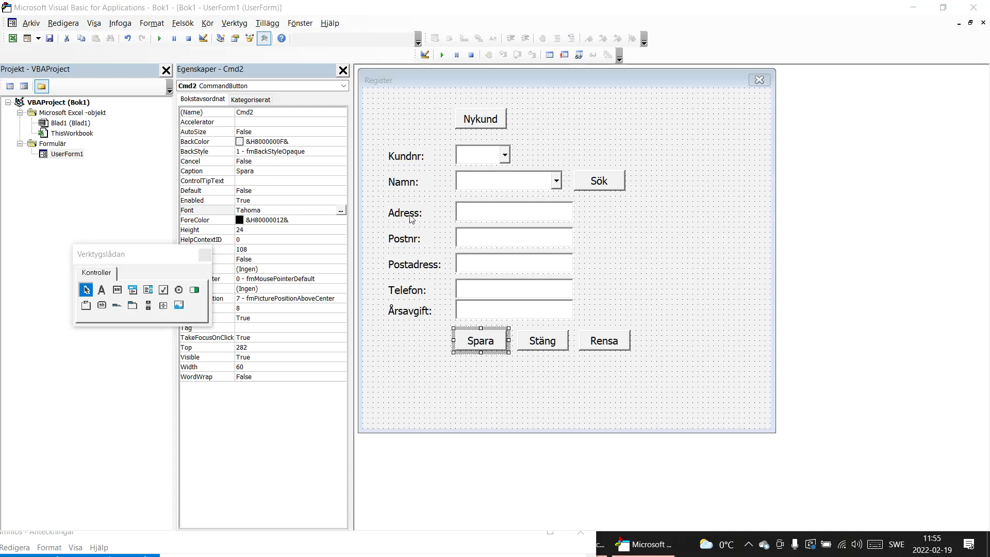
- Paste Cmd2_Click code that saves the form fields as a new or edited Blad1 row
double_click(493, 346)
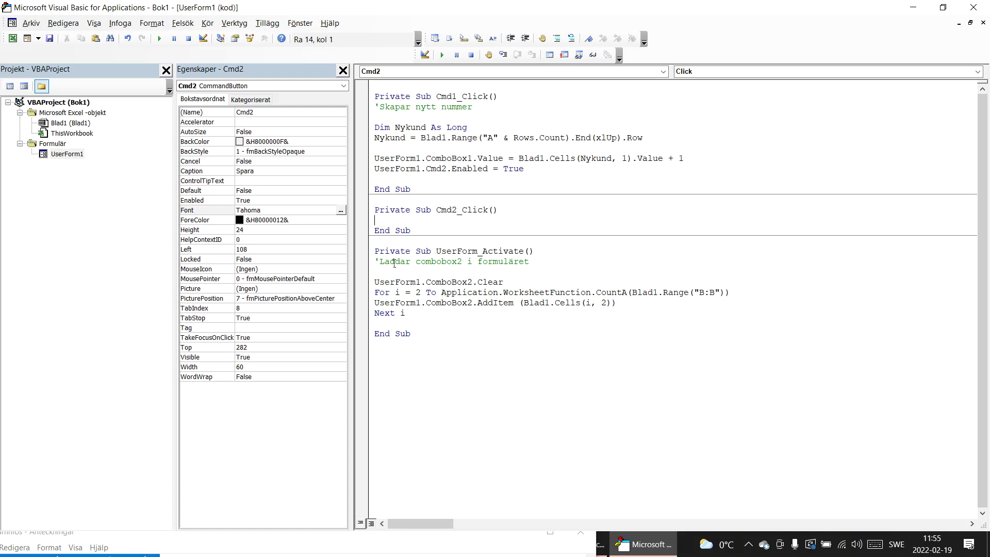
type("'Sparar ny kund eller redigering i registret  Dim Nykund As Long Dim Lastrow As Long, i As Long Nykund = Blad1.Range(\"A\" & Rows.Count).End(xlUp).Row Lastrow = Blad1.Range(\"A\" & Rows.Count).End(xlUp).Row + 1   Dim x As Variant x = Application.WorksheetFunction.Max(Blad1.Range(\"A:A\"))  If UserForm1.ComboBox1.Text > x Then Blad1.Cells(Lastrow, 1).Value = UserForm1.ComboBox1.Value Blad1.Cells(Lastrow, 2) = UserForm1.ComboBox2 Blad1.Cells(Lastrow, 3) = UserForm1.txt1 Blad1.Cells(Lastrow, 4) = UserForm1.txt2 Blad1.Cells(Lastrow, 5) = UserForm1.txt3 Blad1.Cells(Lastrow, 6) = UserForm1.txt4 Blad1.Cells(Lastrow, 7).Value = UserForm1.txt5.Value End If  For i = 2 To Nykund If Blad1.Cells(i, 1) = UserForm1.ComboBox1.Text Then Blad1.Cells(i, 1) = UserForm1.ComboBox1.Value Blad1.Cells(i, 2) = UserForm1.ComboBox2 Blad1.Cells(i, 3) = UserForm1.txt1 Blad1.Cells(i, 4) = UserForm1.txt2 Blad1.Cells(i, 5) = UserForm1.txt3 Blad1.Cells(i, 6) = UserForm1.txt4 Blad1.Cells(i, 7).Value = UserForm1.txt5.Value End If Next i  MsgBox \"Sparades i registret\", vbInformation  Call Cmd5_Click")
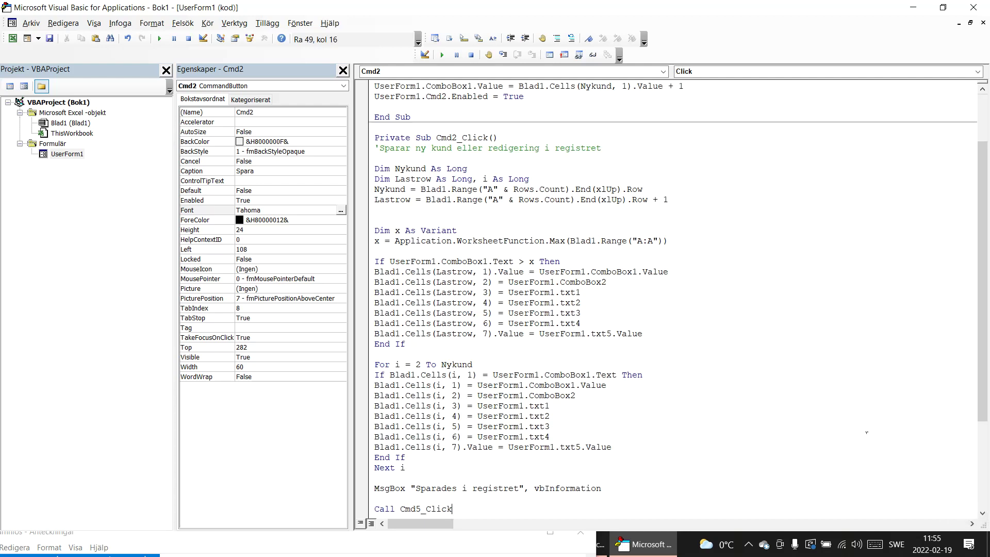
scroll(864, 433, "down", 1)
scroll(864, 435, "down", 2)
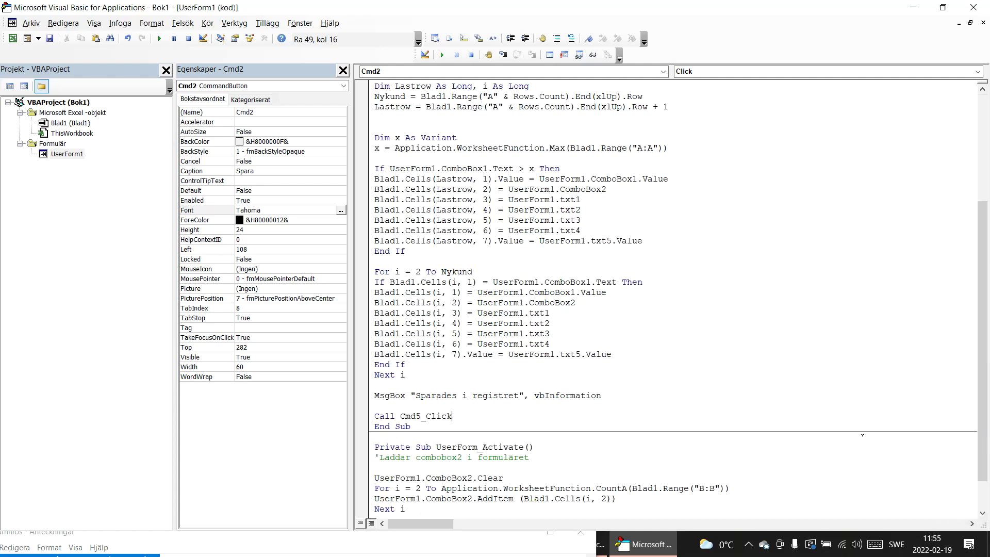
scroll(864, 434, "up", 1)
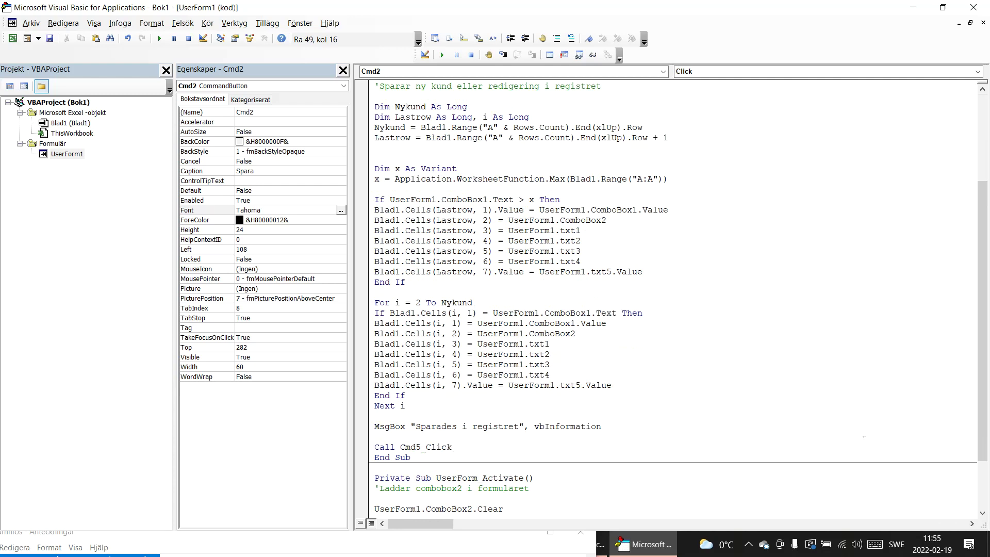
scroll(864, 437, "up", 1)
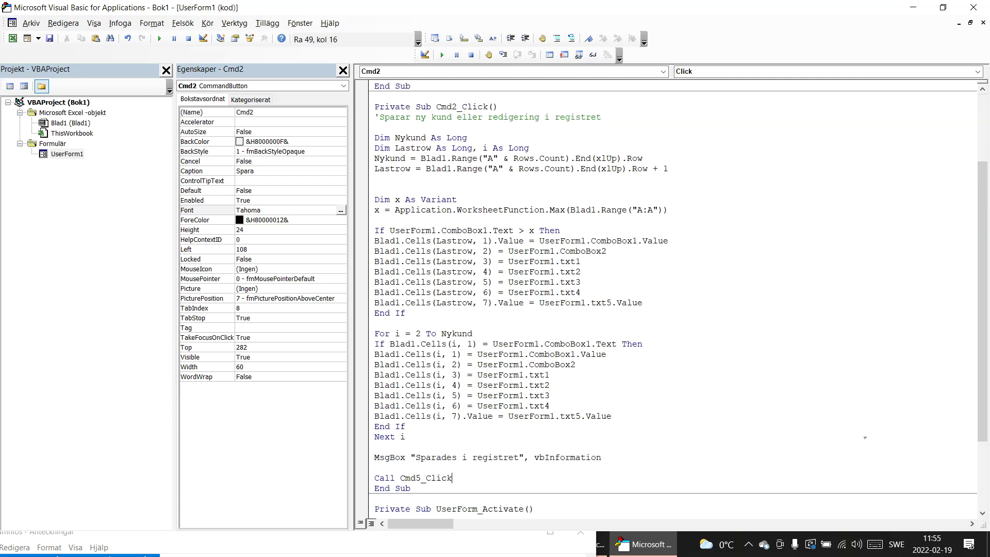
key("shift+F7")
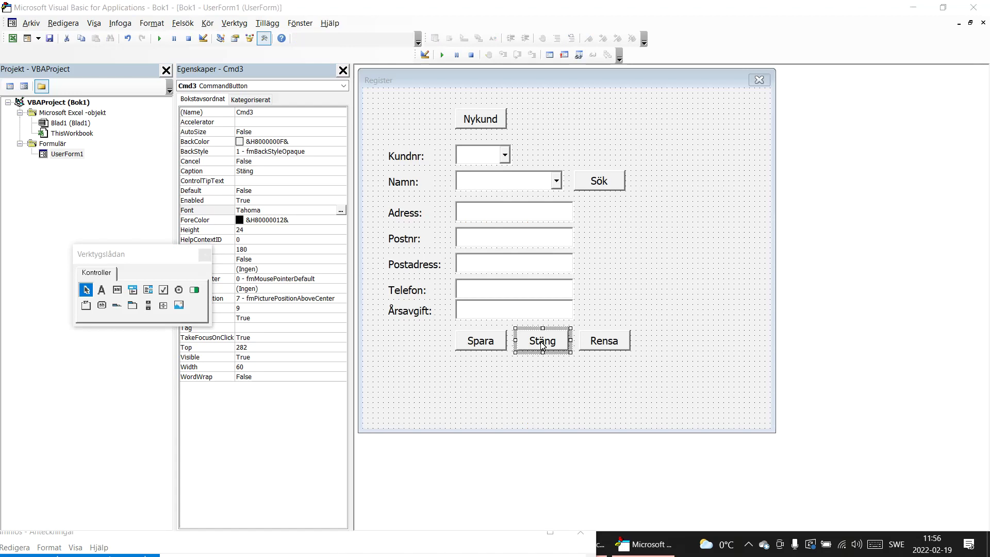
- Paste UserForm1.Hide and ThisWorkbook.Save from Notepad into Cmd3_Click
double_click(543, 347)
right_click(539, 342)
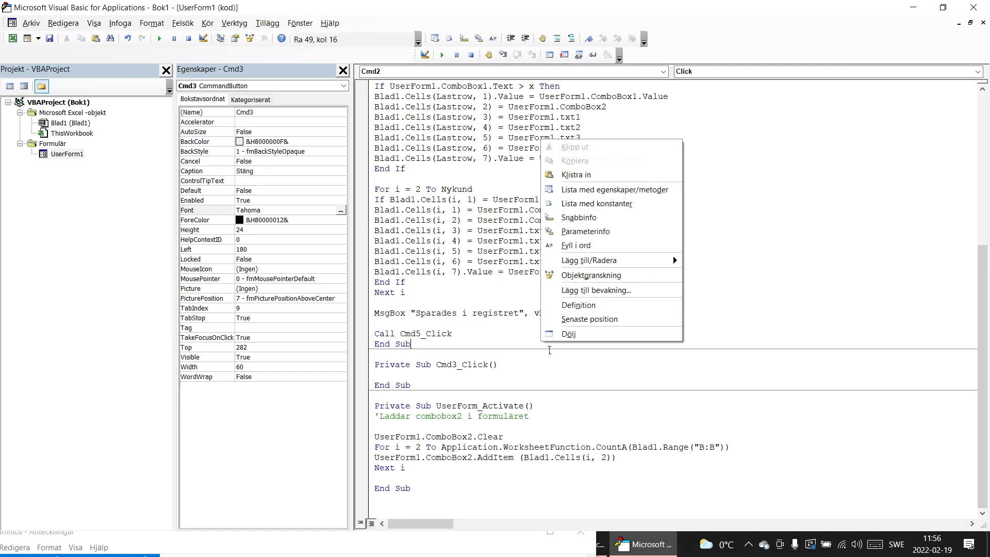
left_click(433, 375)
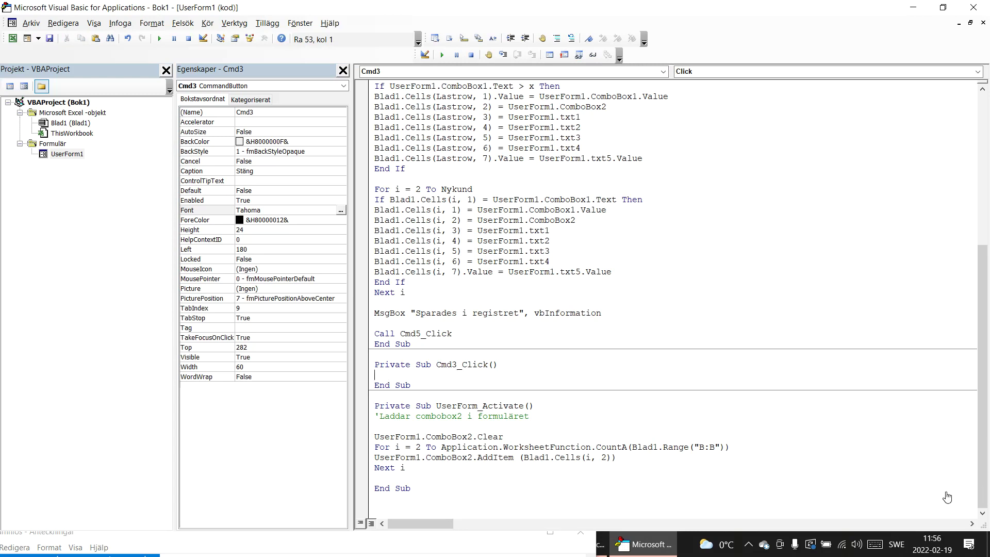
key("alt+Tab")
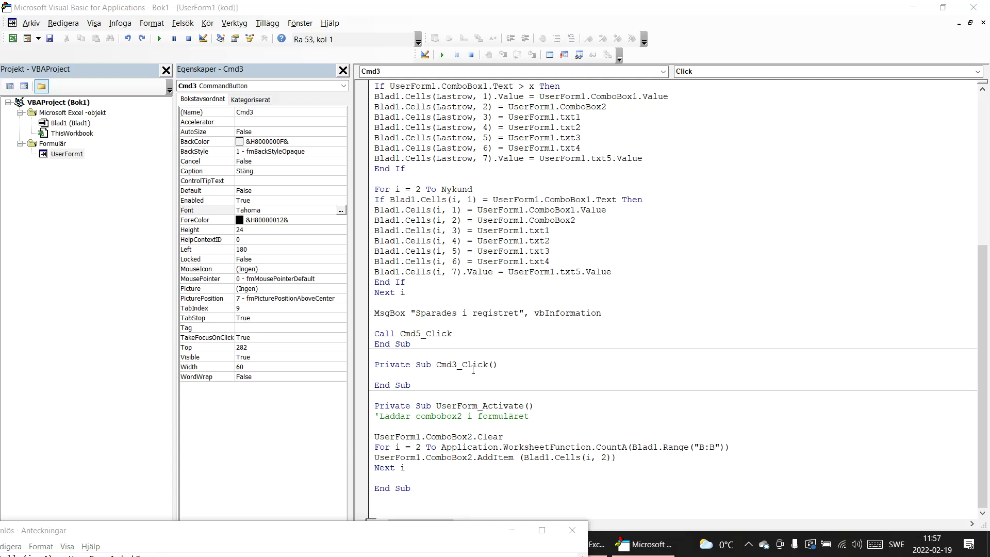
left_click(391, 376)
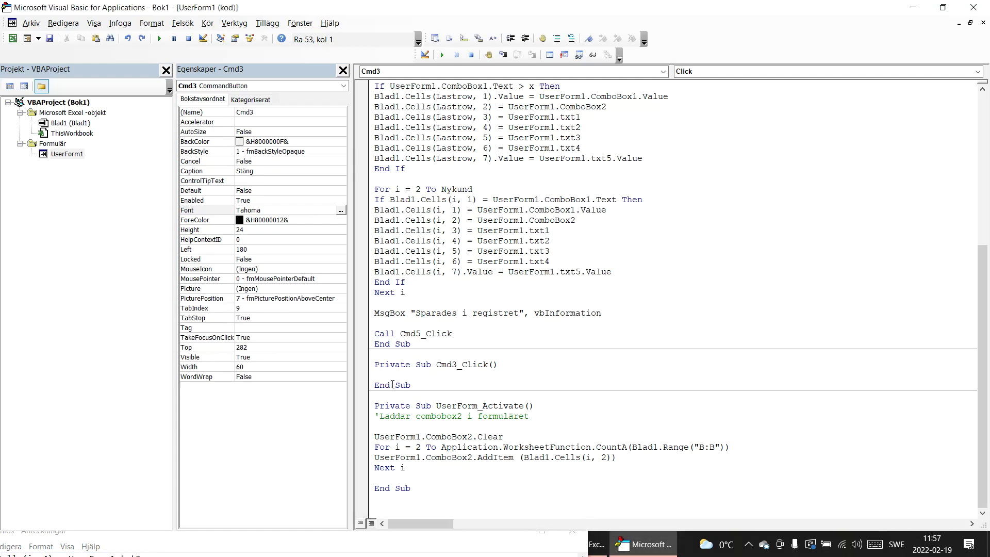
type("'Sparar och stänger formulär  UserForm1.Hide ThisWorkbook.Save")
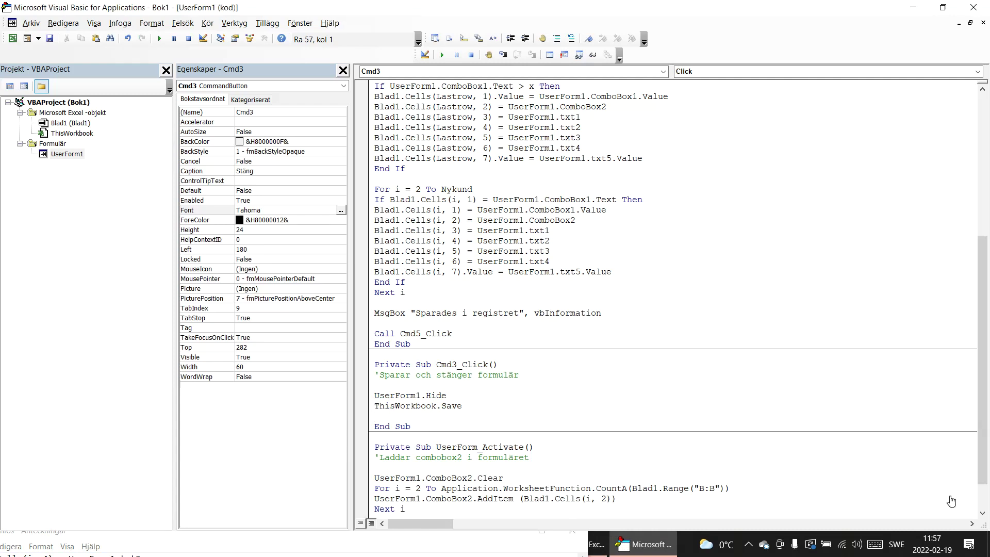
key("shift+F7")
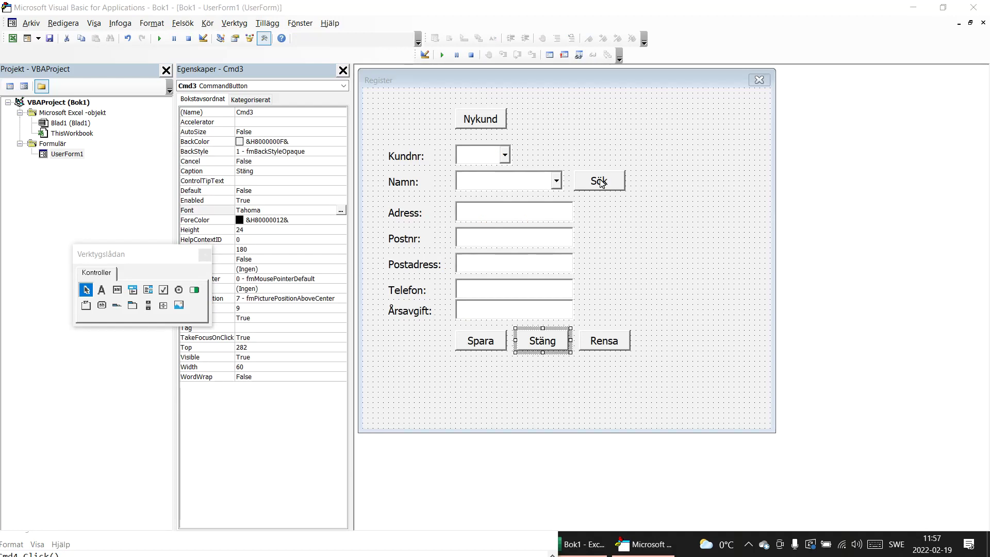
- Paste Cmd4_Click search code that fills the form fields from the matching Blad1 row
double_click(600, 182)
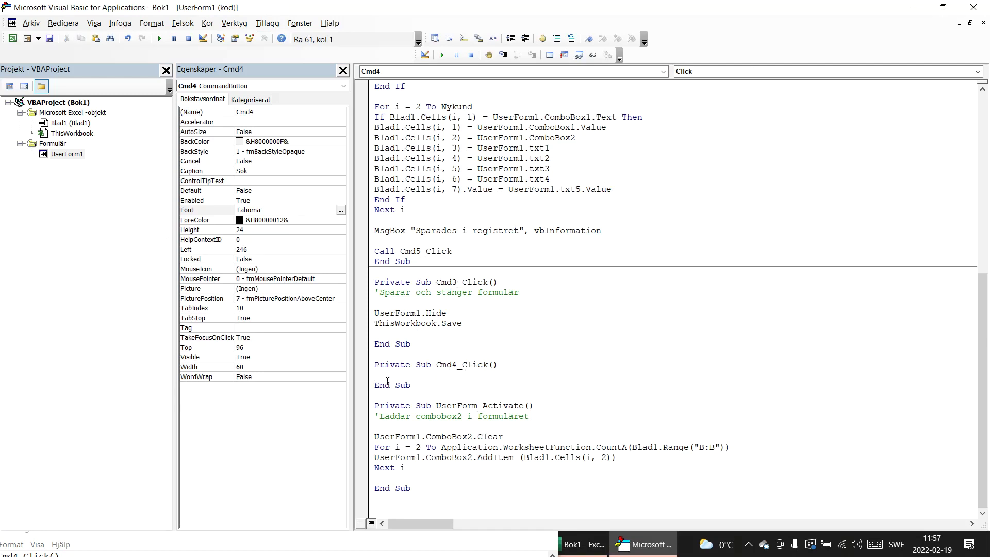
type("'Söker upp befintlig kund  Dim Lastrow As Long, i As Long Lastrow = Blad1.Range(\"A\" & Rows.Count).End(xlUp).Row + 1  For i = 2 To Lastrow If Blad1.Cells(i, 2) = UserForm1.ComboBox2 Then UserForm1.ComboBox1.Value = Blad1.Cells(i, 1).Value UserForm1.txt1 = Blad1.Cells(i, 3) UserForm1.txt2 = Blad1.Cells(i, 4) UserForm1.txt3 = Blad1.Cells(i, 5) UserForm1.txt4 = Blad1.Cells(i, 6) UserForm1.txt5.Value = Blad1.Cells(i, 7).Value End If Next i  UserForm1.Cmd2.Enabled = True UserForm1.Cmd1.Enabled = False")
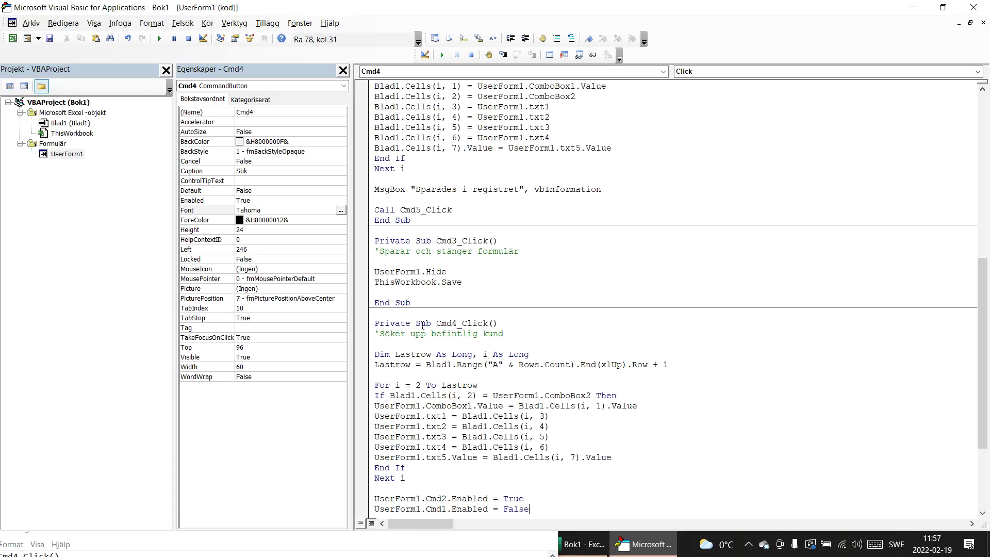
scroll(500, 370, "down", 2)
scroll(495, 369, "down", 1)
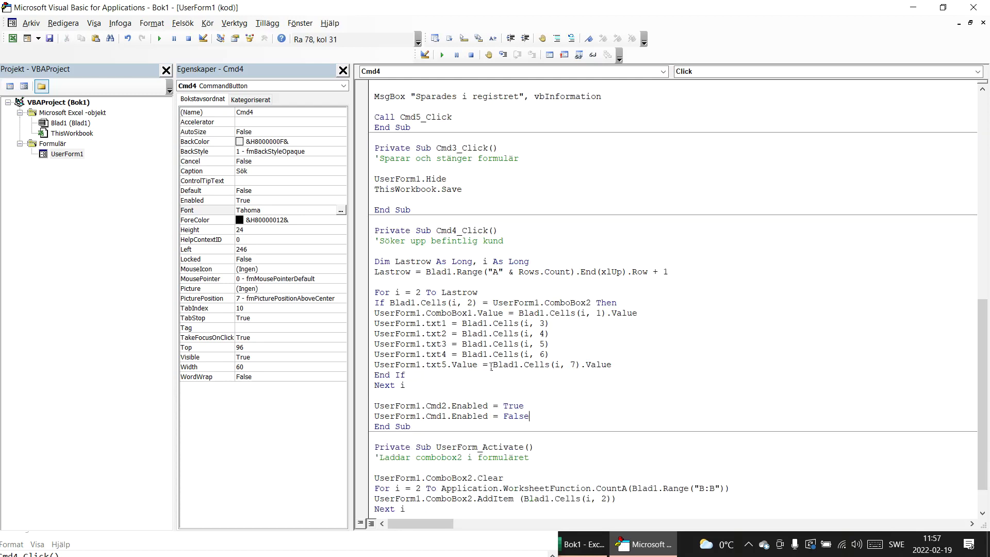
scroll(490, 367, "down", 1)
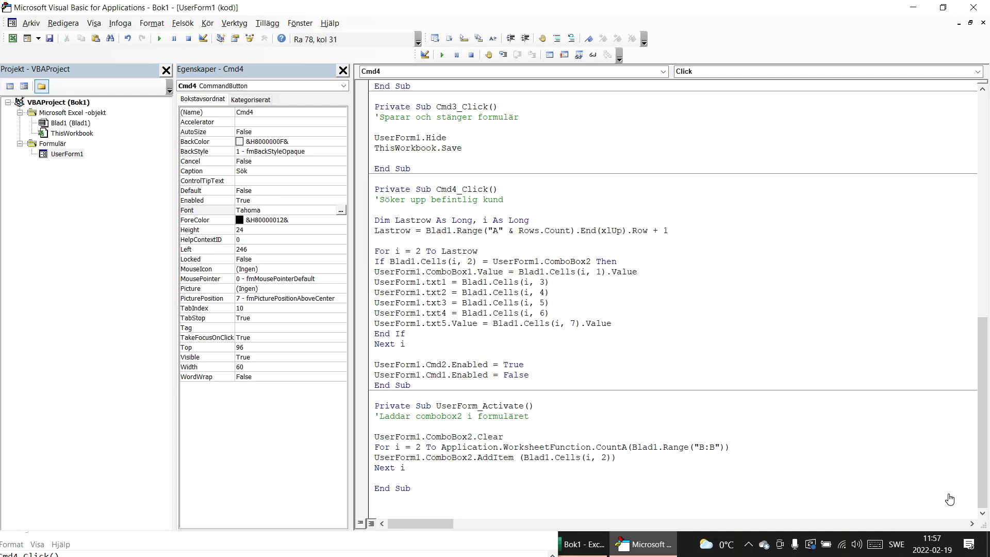
key("shift+F7")
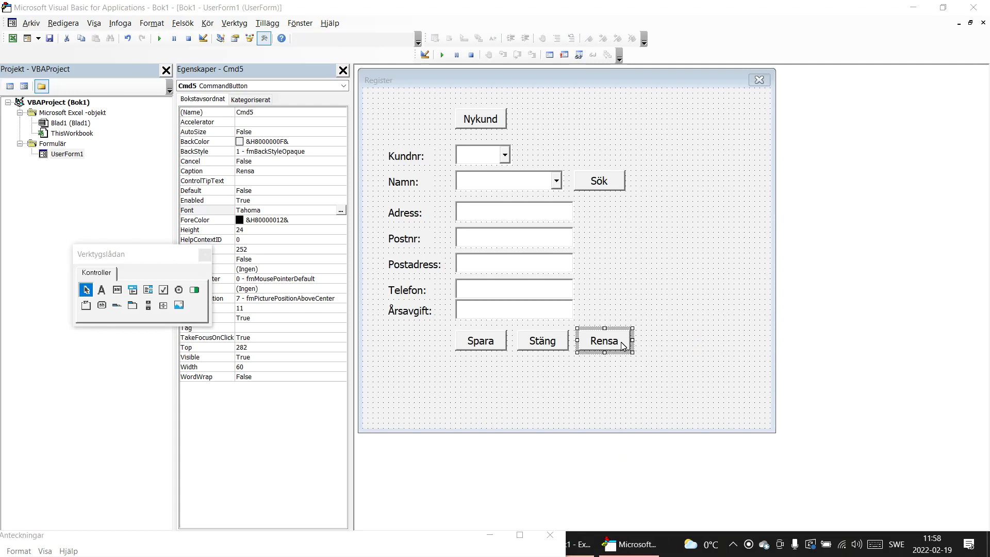
left_click(623, 346)
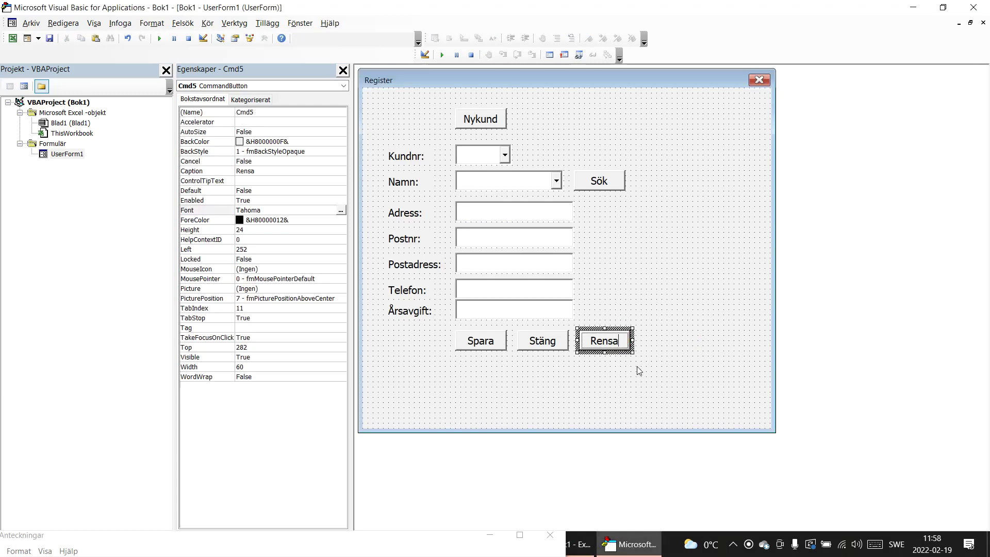
- Open the Rensa button's Cmd5_Click stub and add code that clears all fields and resets button states
left_click(605, 348)
double_click(604, 348)
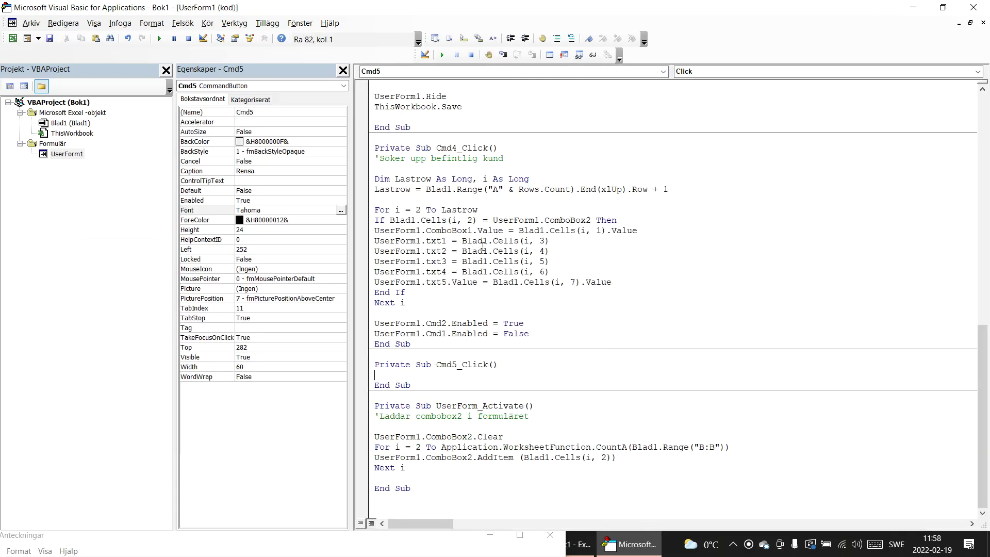
type("'Rensar formulär")
scroll(484, 415, "down", 1)
scroll(482, 392, "down", 2)
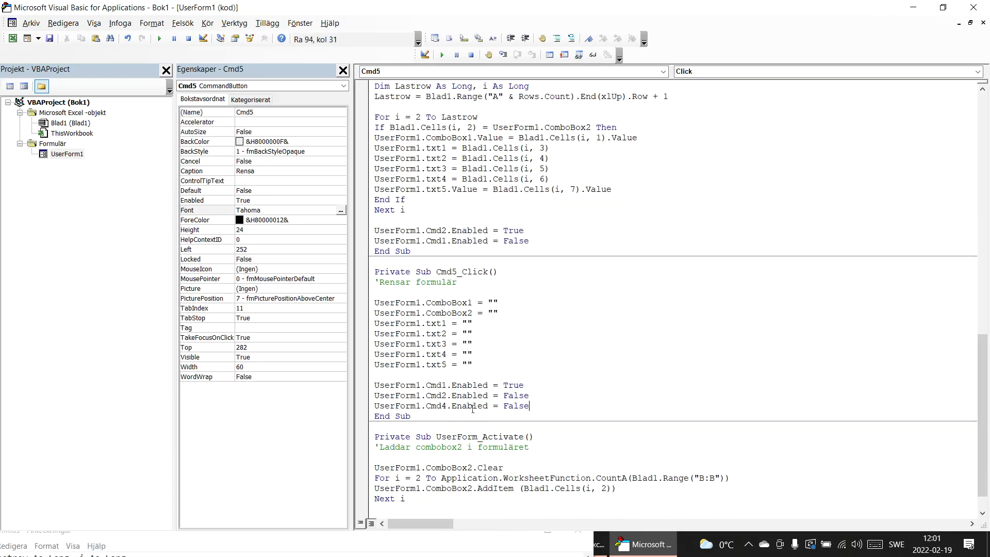
scroll(480, 361, "down", 1)
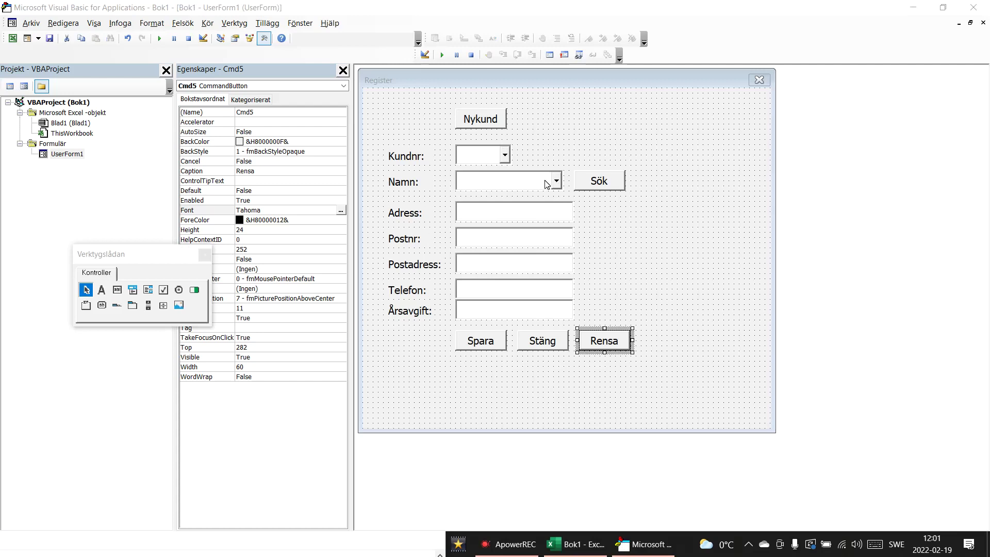
- Add 'UserForm1.Cmd4.Enabled = True' to the Namn list's ComboBox2_Change procedure
double_click(546, 184)
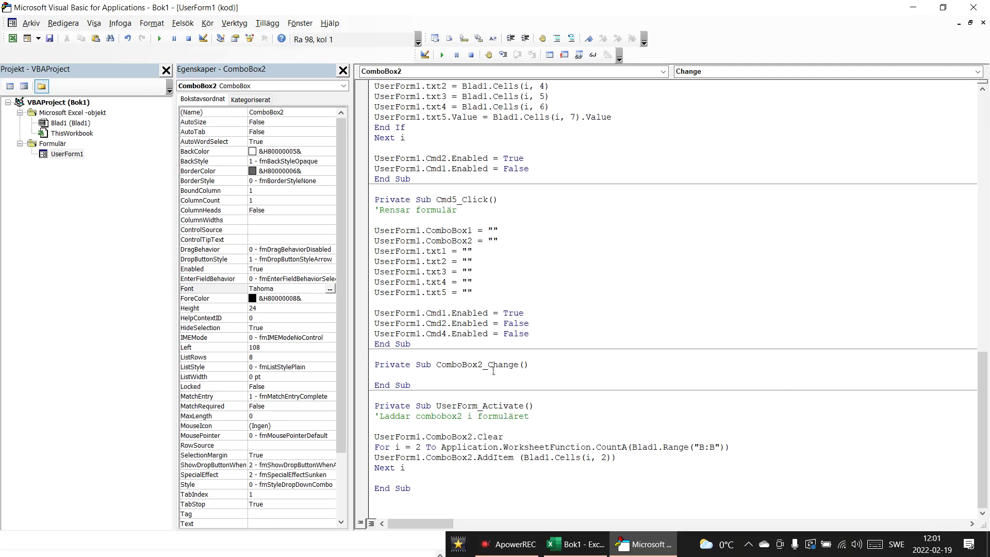
left_click(384, 379)
type("UserForm1.Cmd4.Enabled = True")
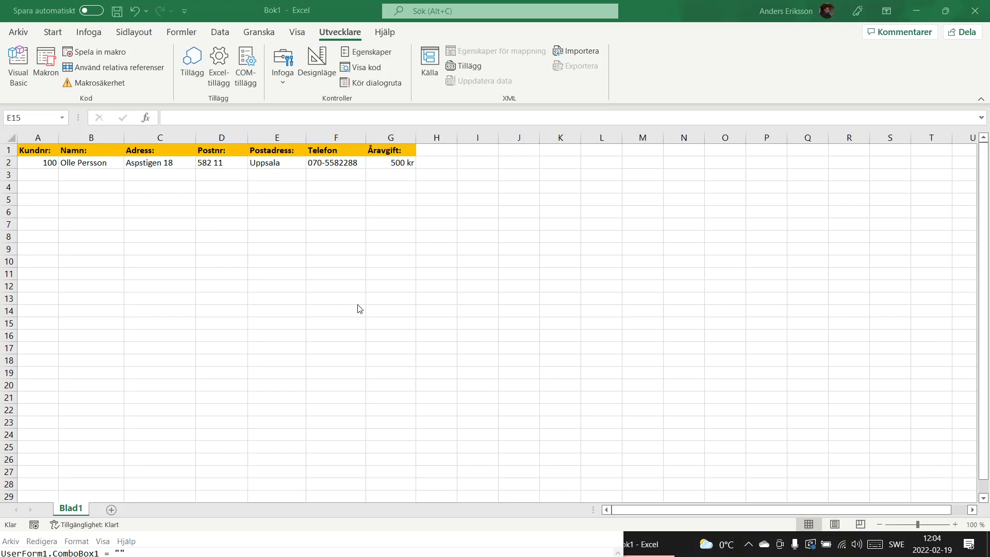
- Turn on Design Mode and draw an ActiveX command button over columns J–K, rows 8–9
left_click(344, 34)
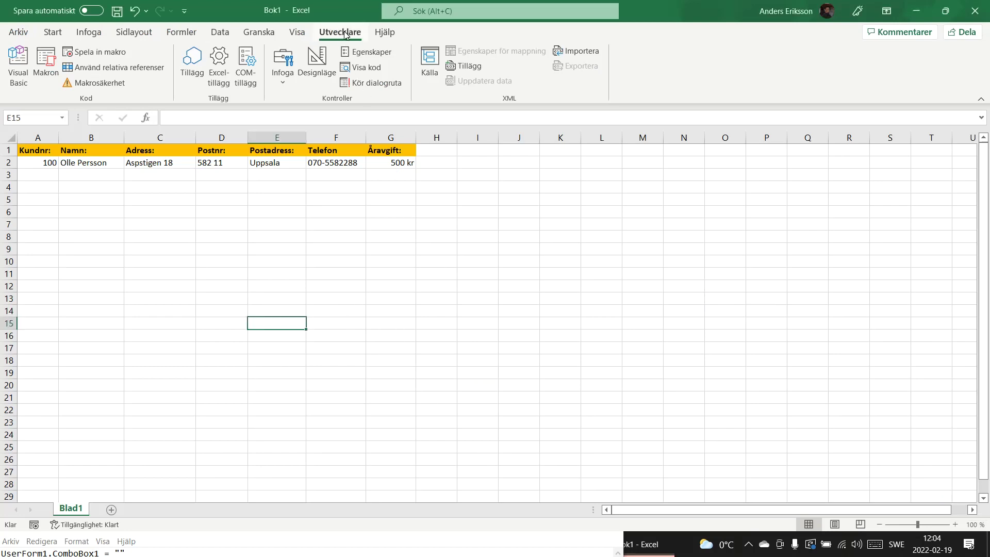
left_click(319, 65)
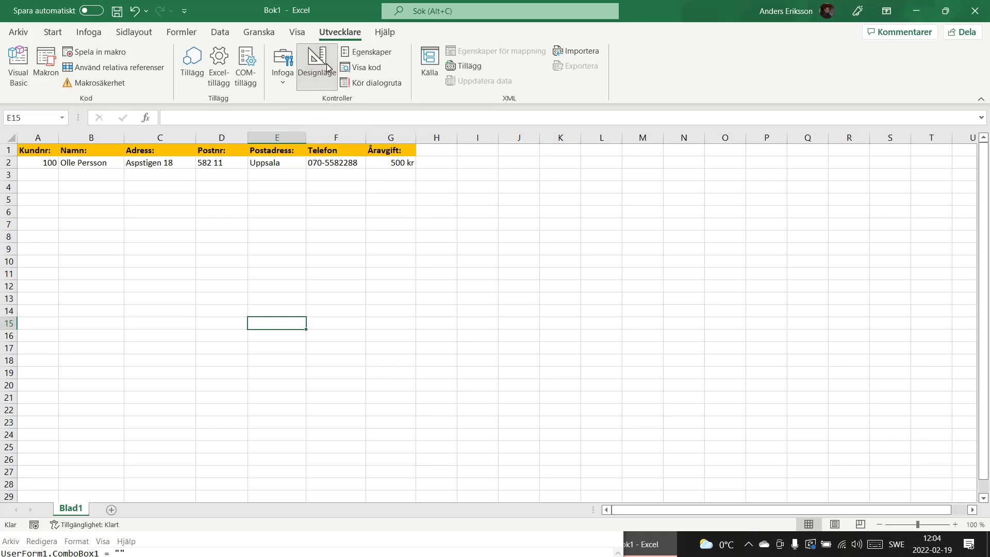
left_click(283, 75)
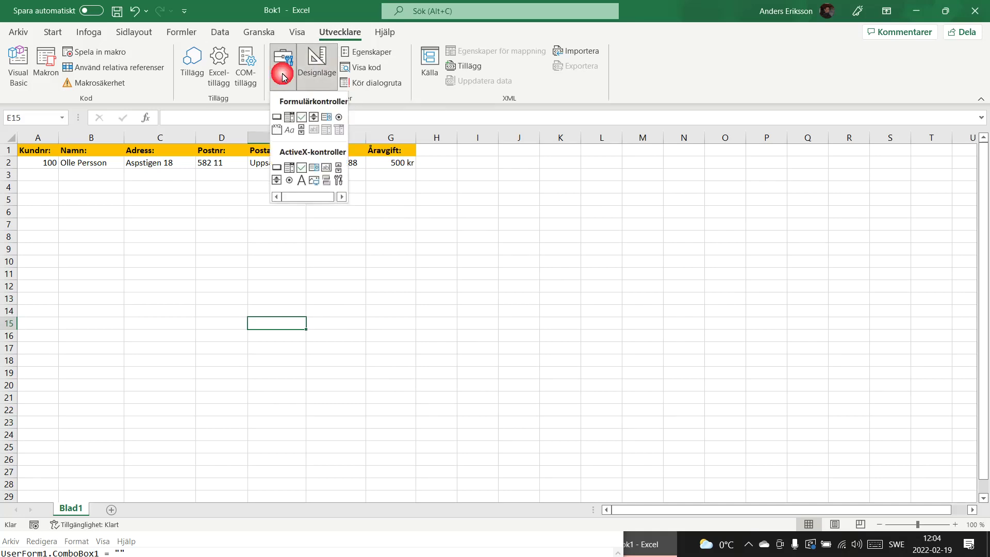
left_click(277, 168)
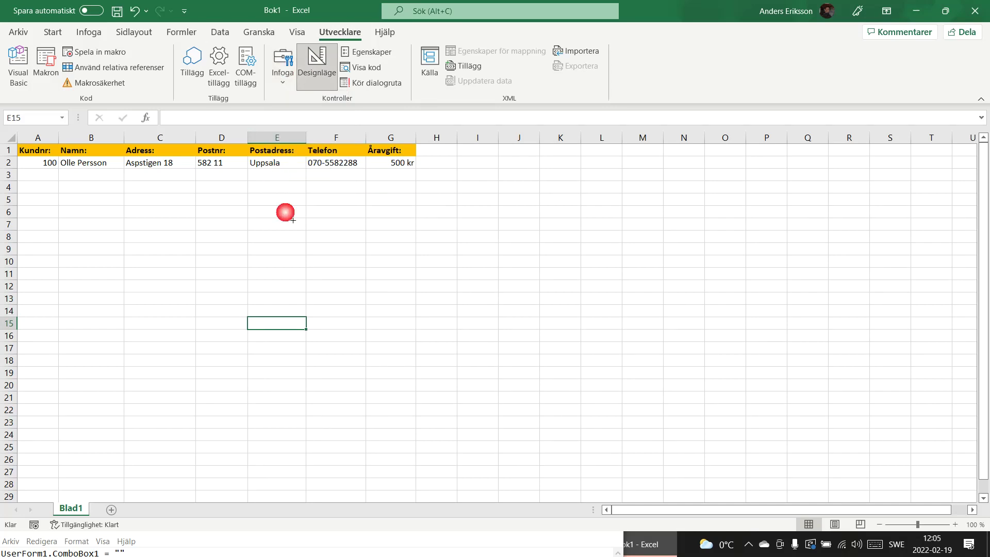
left_click_drag(497, 231, 593, 265)
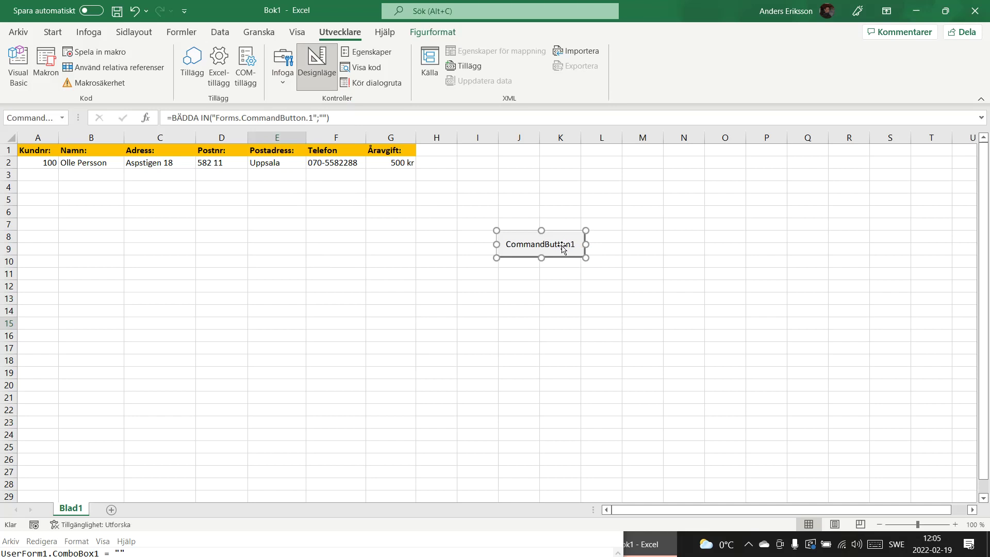
right_click(567, 252)
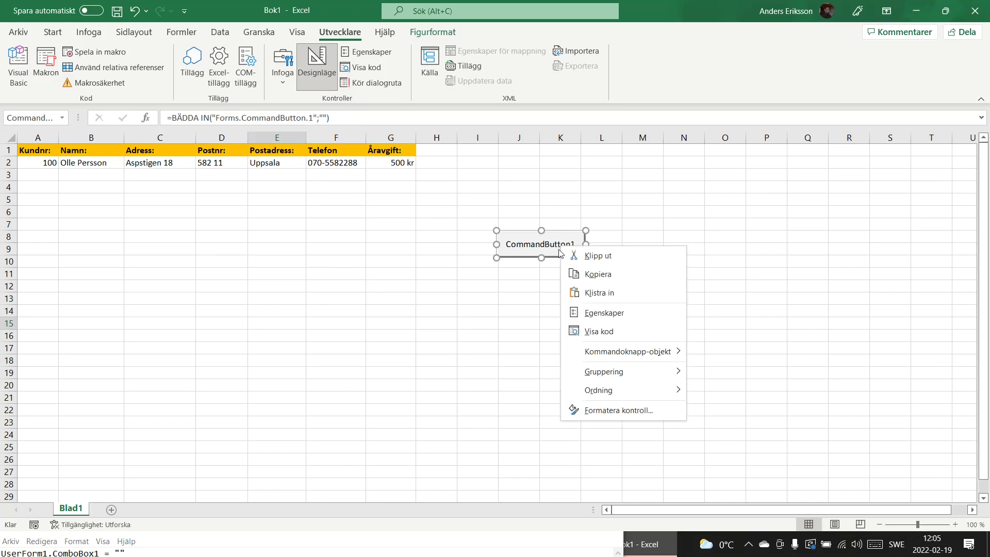
- Set the new button's Caption property to 'Öppnar register'
left_click(602, 314)
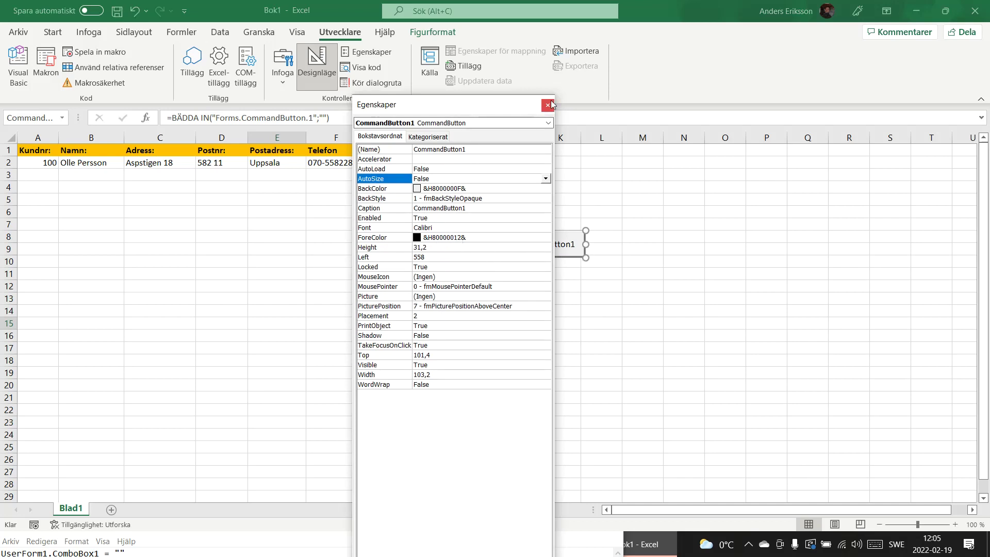
left_click(478, 210)
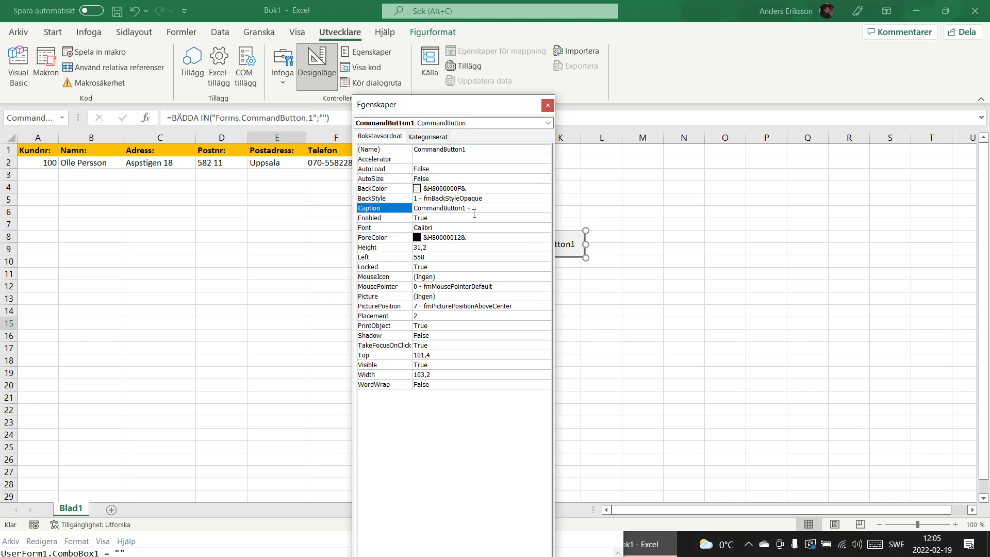
left_click(477, 209)
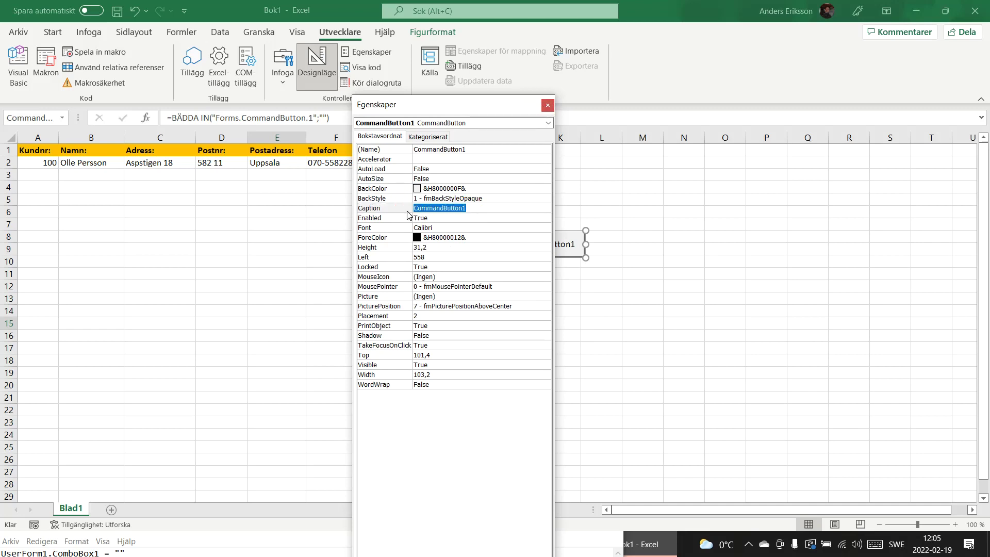
type("Öppna")
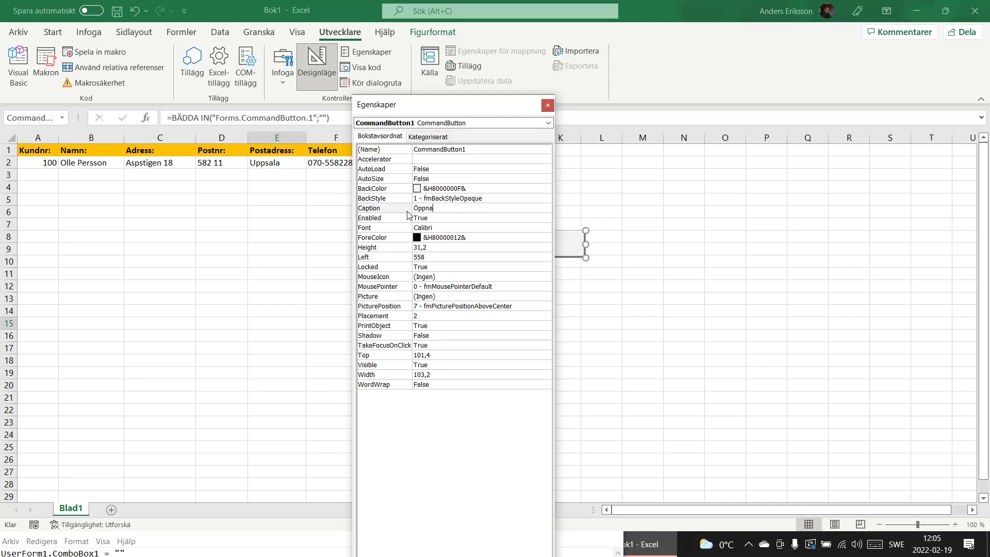
type("r register")
- Make the button's font style Bold and close the Properties window
left_click(547, 241)
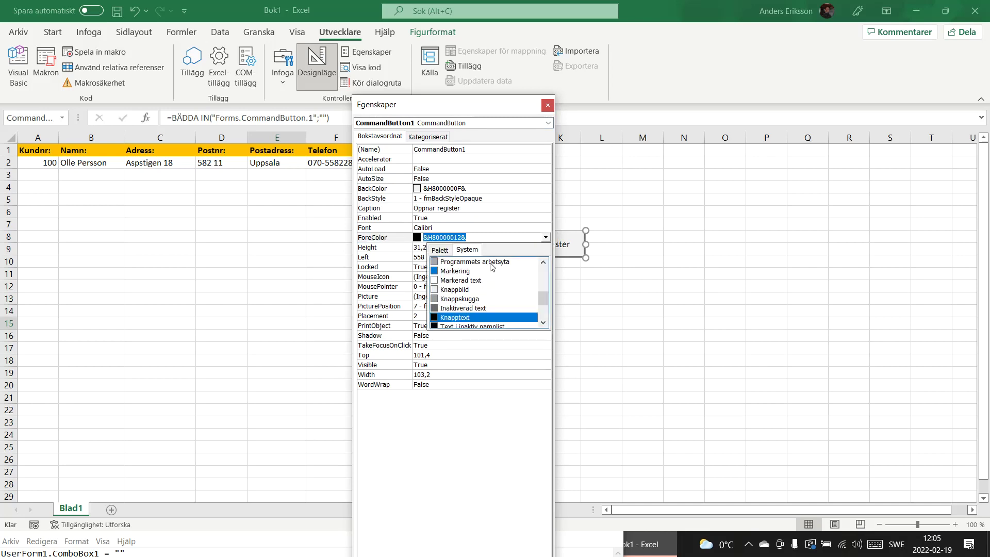
left_click(489, 218)
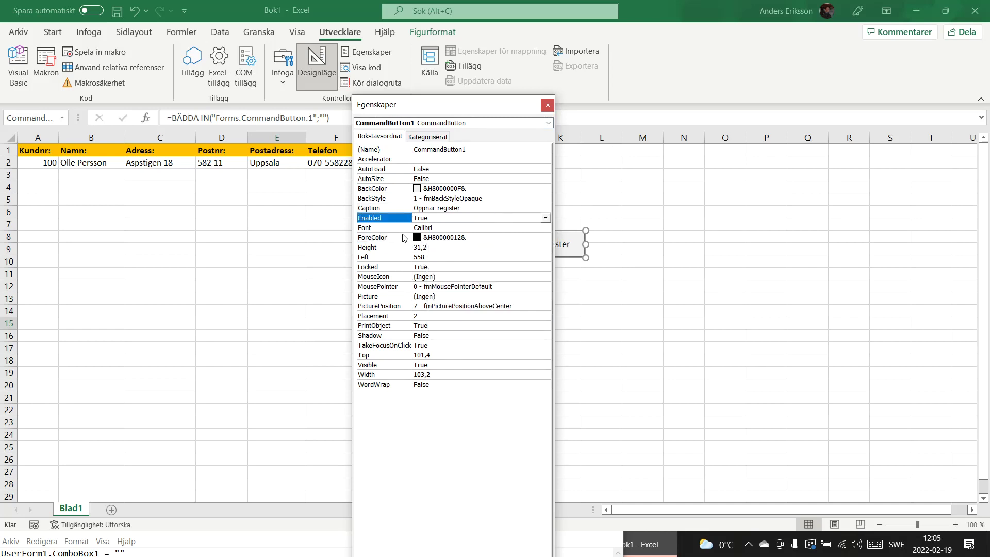
left_click(545, 228)
left_click(546, 228)
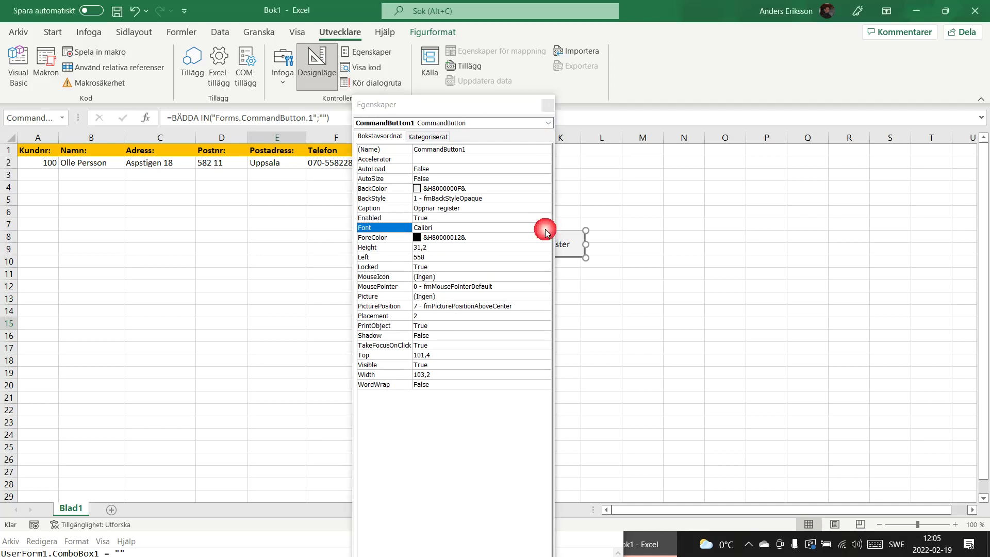
left_click(137, 148)
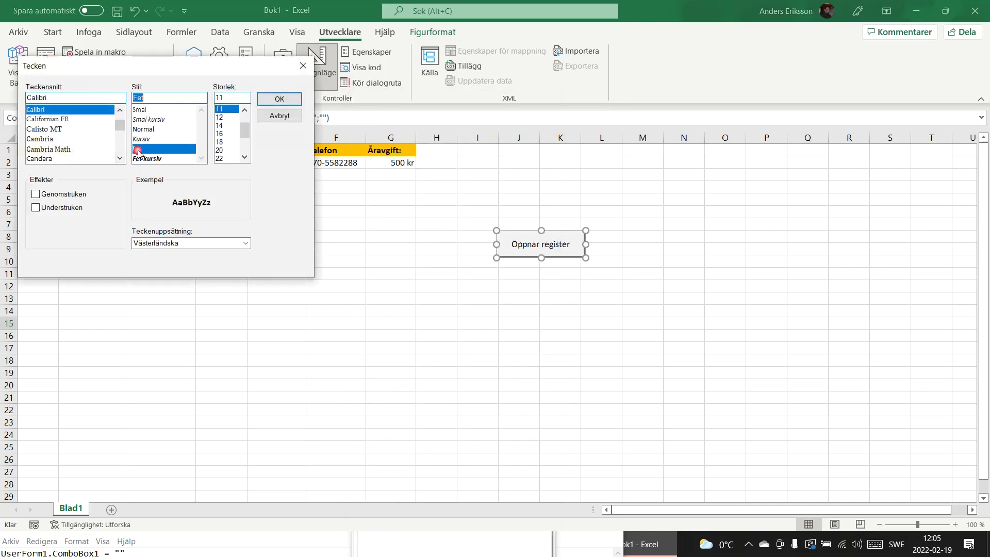
left_click(285, 99)
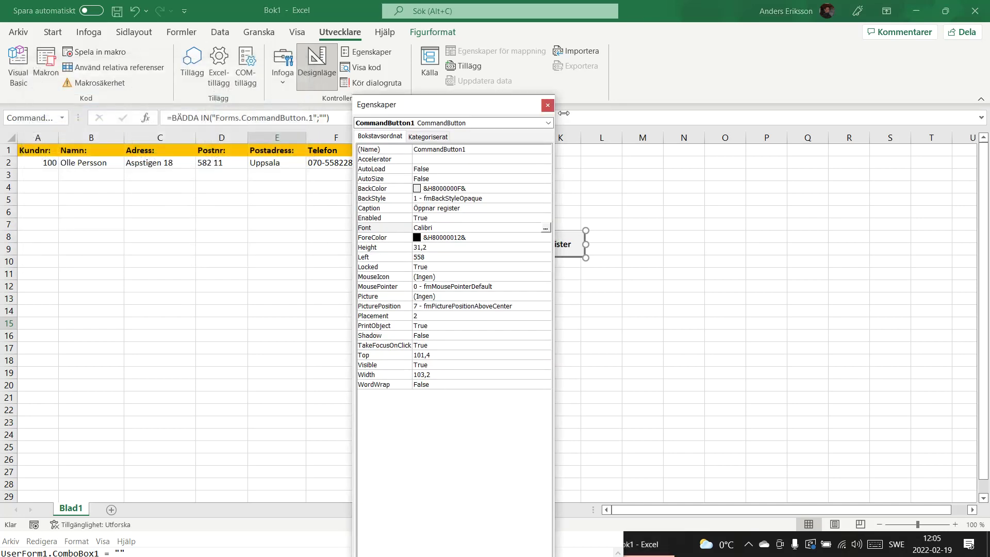
left_click(548, 105)
left_click(444, 338)
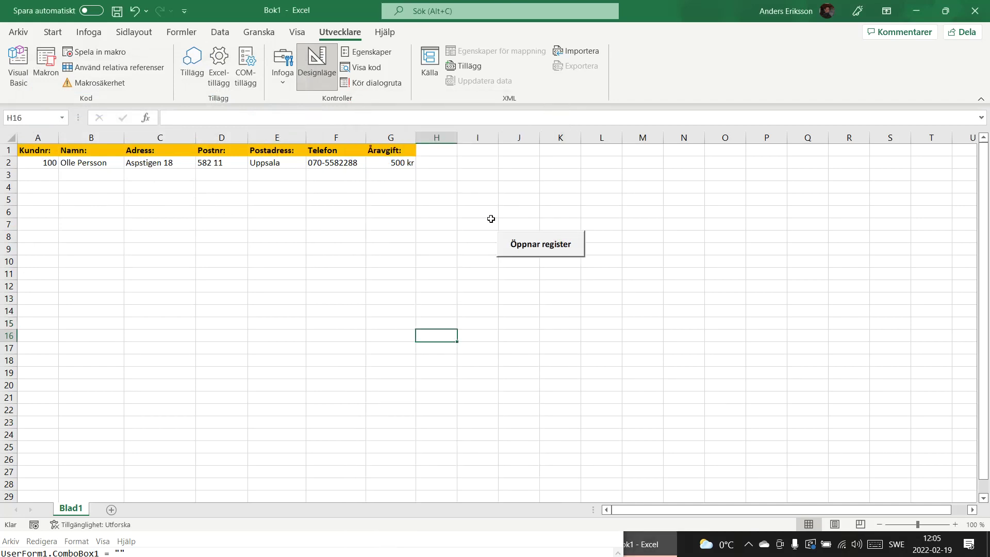
- Paste the twelve-line CommandButton1_Click code that resets UserForm1, disables Cmd2 and Cmd4, and shows it
double_click(544, 250)
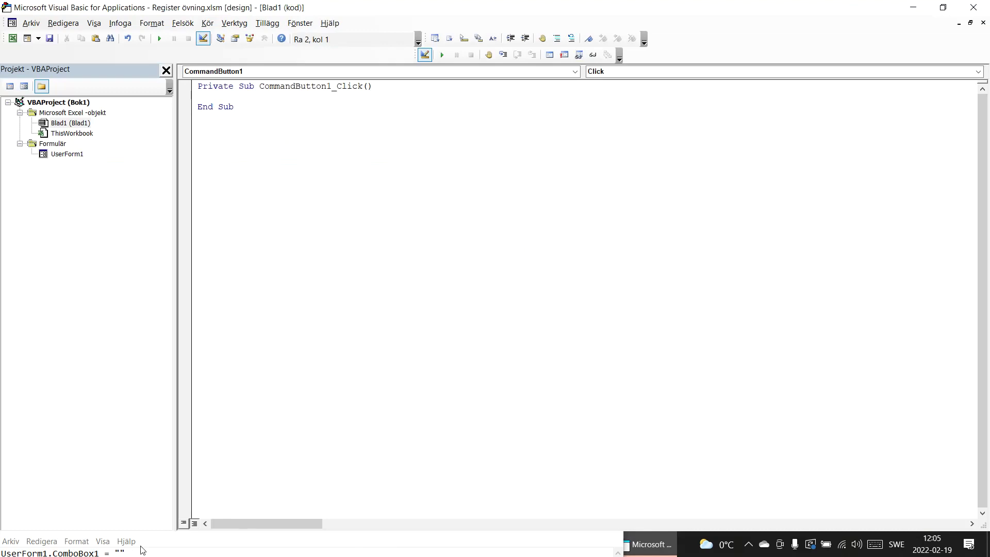
type("UserForm1.ComboBox1 = \"\" UserForm1.ComboBox2 = \"\" UserForm1.txt1 = \"\" UserForm1.txt2 = \"\" UserForm1.txt3 = \"\" UserForm1.txt4 = \"\" UserForm1.txt4 = \"\" UserForm1.Cmd2.Enabled = False UserForm1.Cmd4.Enabled = False   UserForm1.Show")
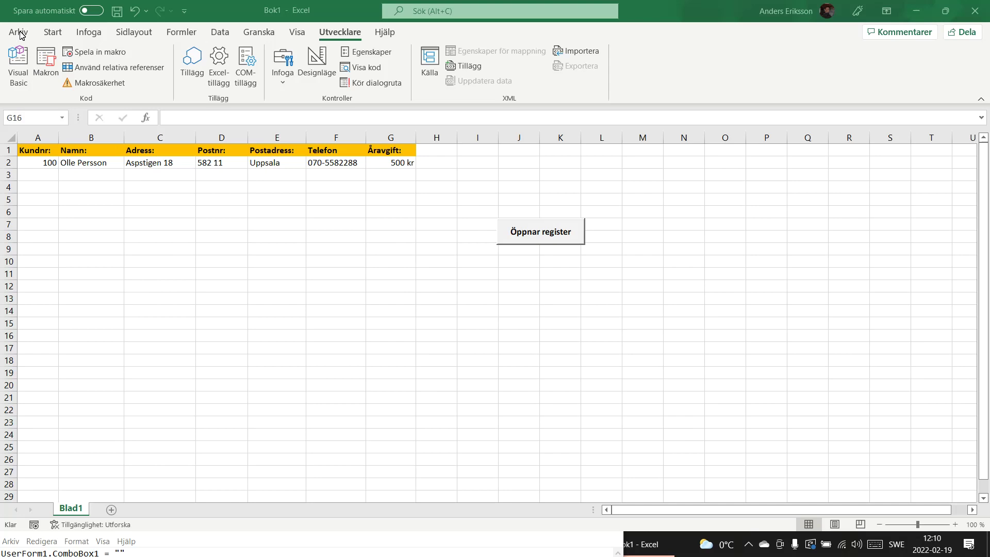
key("alt+F11")
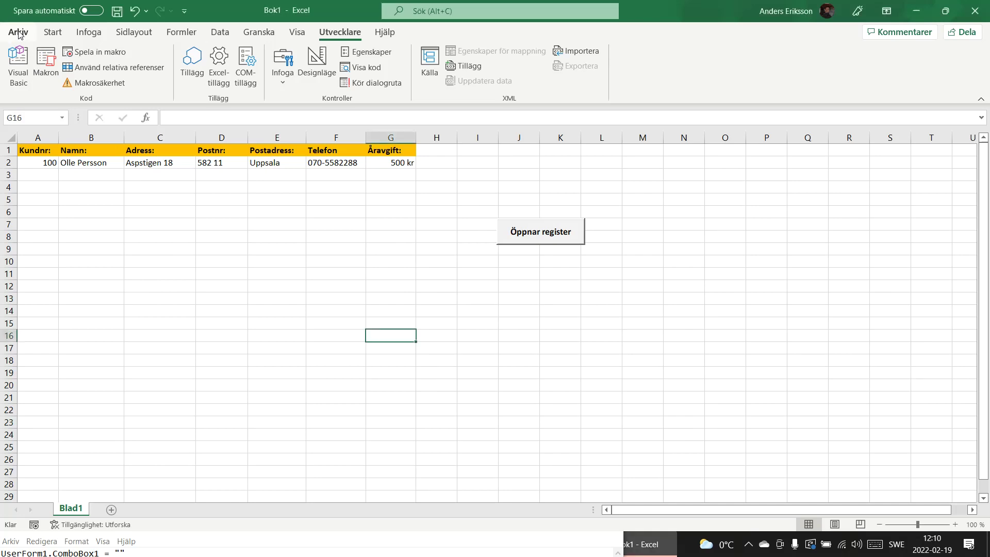
- Save the workbook to the Desktop as 'Register film' in Makroaktiverad Excel-arbetsbok (*.xlsm) format
left_click(19, 33)
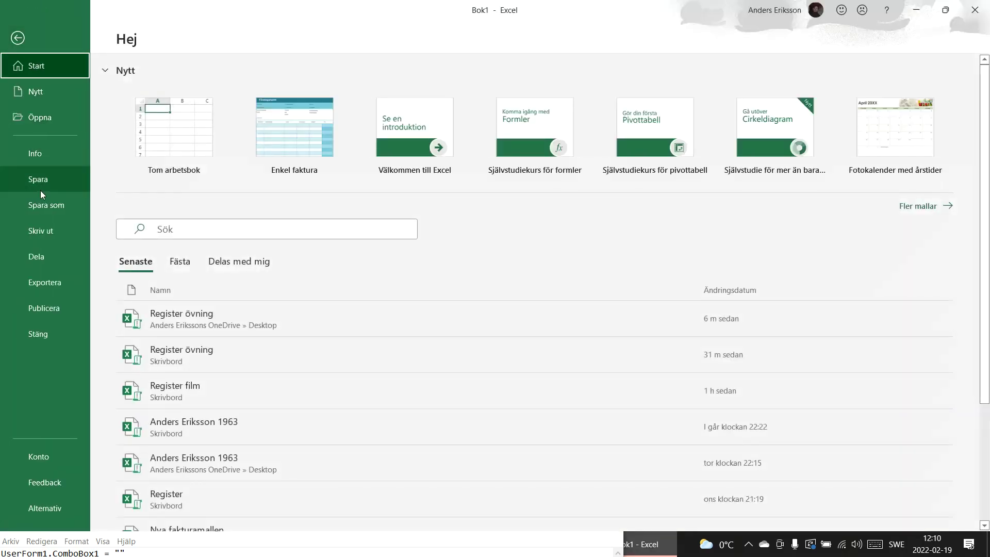
left_click(41, 209)
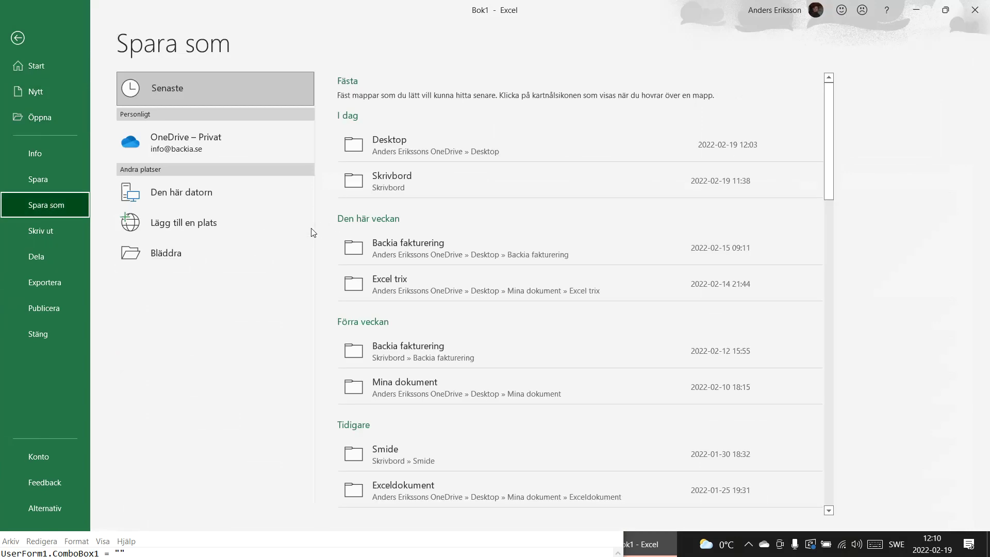
left_click(403, 183)
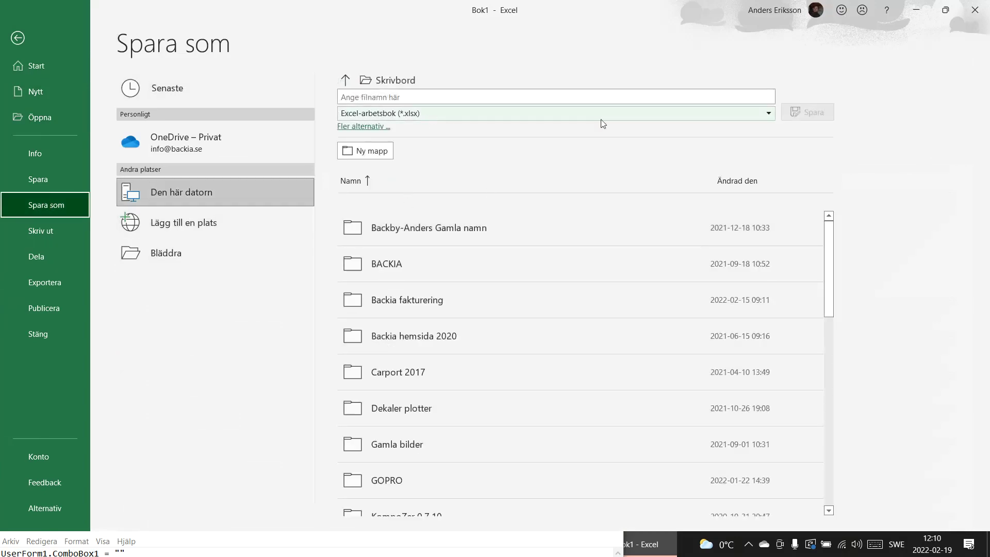
left_click(768, 113)
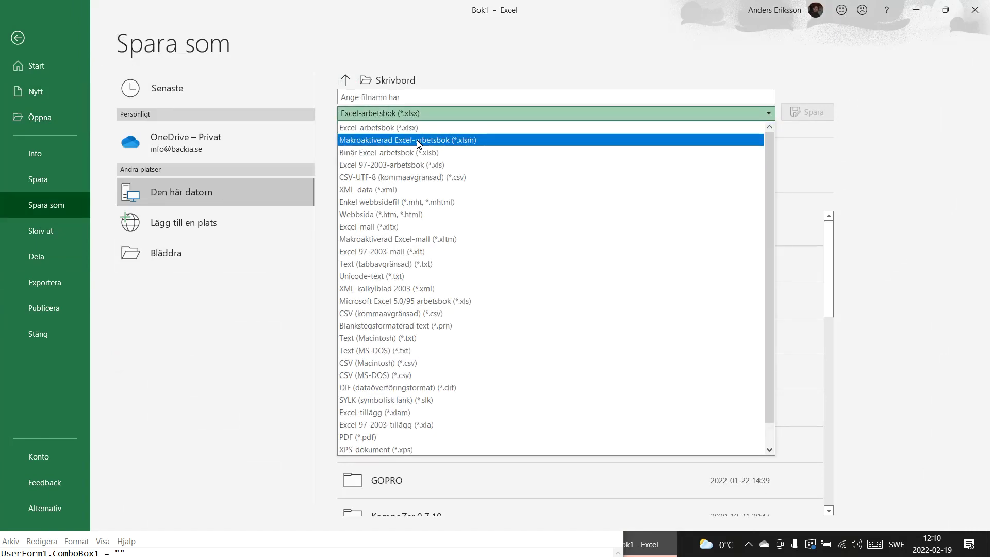
left_click(470, 144)
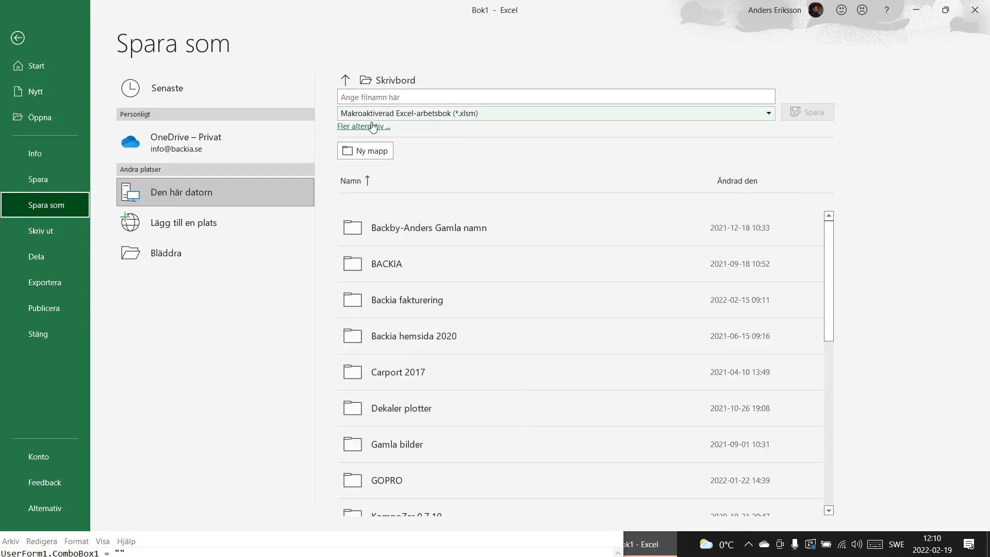
left_click(428, 96)
type("Register film")
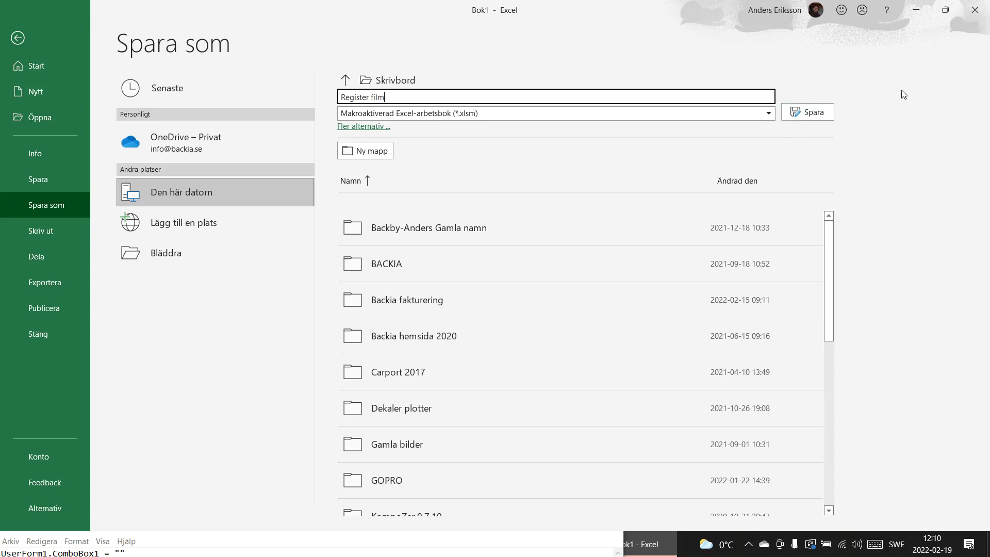
left_click(811, 118)
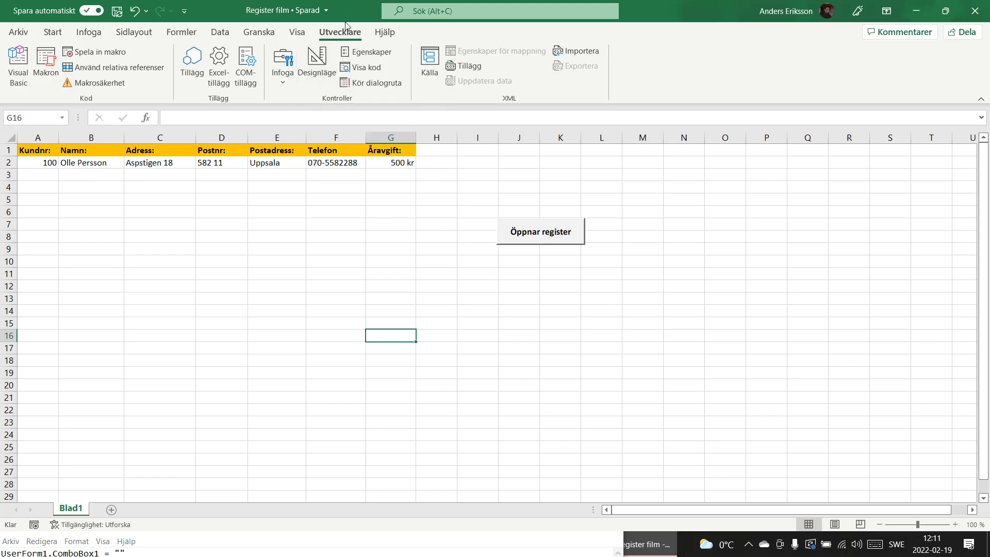
- Open the Register form, start customer number 101 and enter the customer's name and address details
left_click(548, 237)
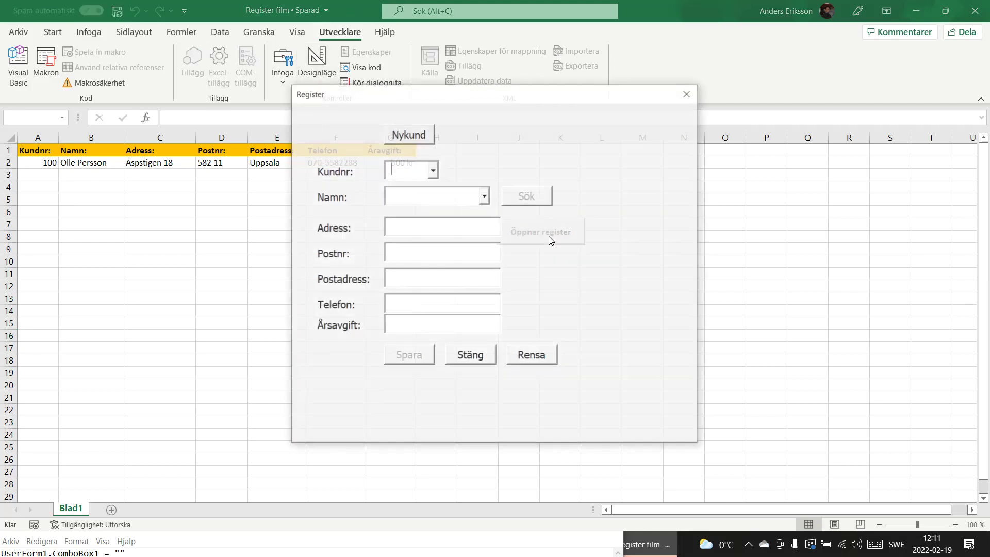
left_click_drag(494, 90, 646, 93)
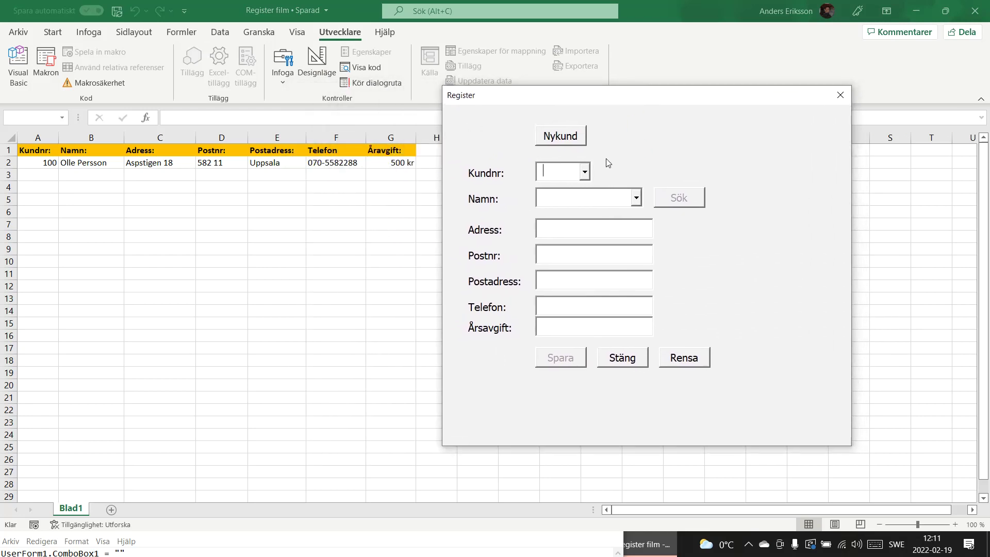
left_click(562, 139)
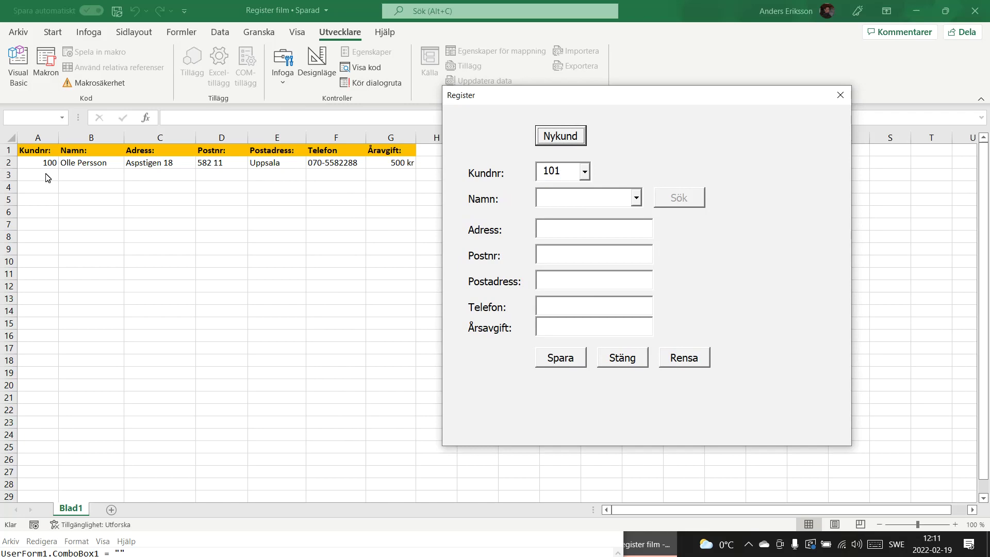
left_click(562, 201)
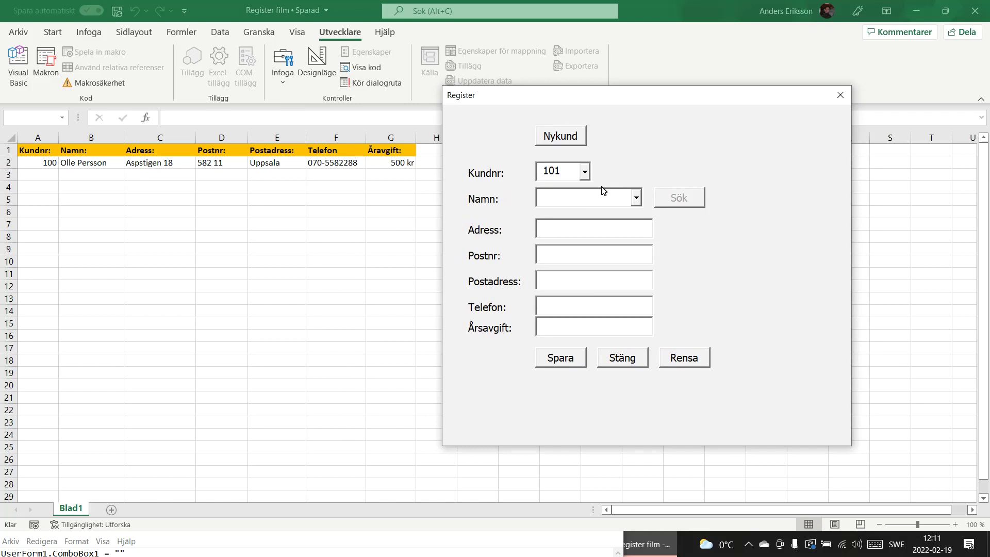
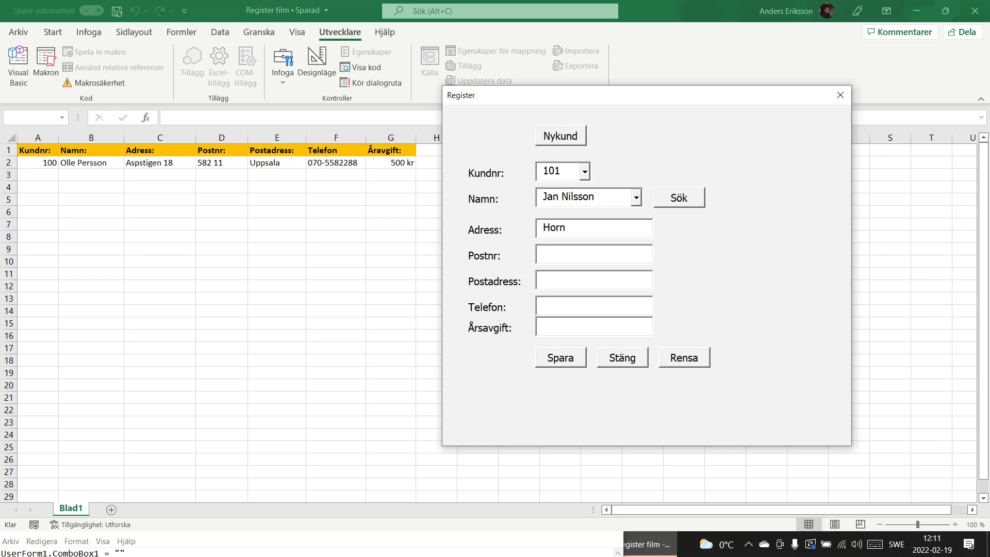
type("gatan 3")
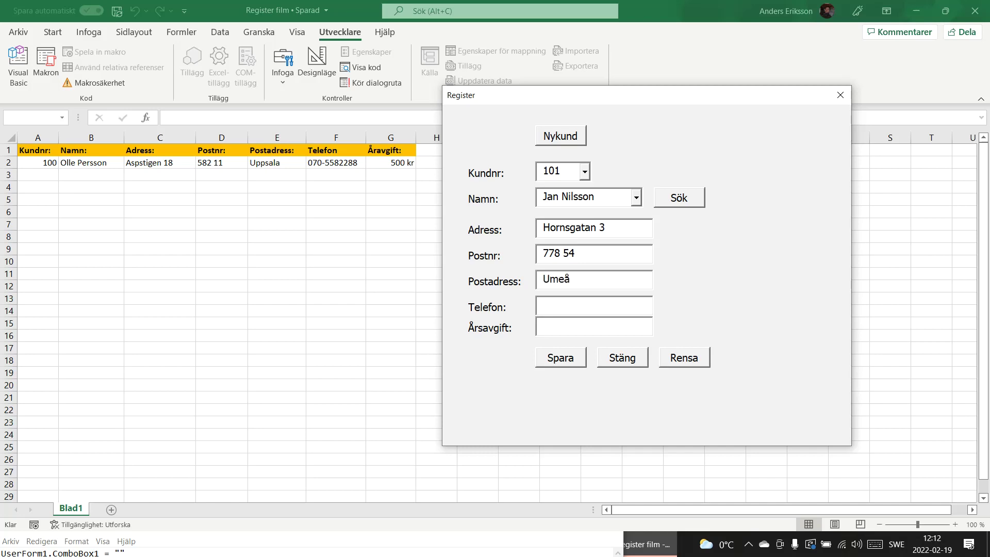
key("Caps_Lock")
key("Caps_Lock")
key("Caps_Lock")
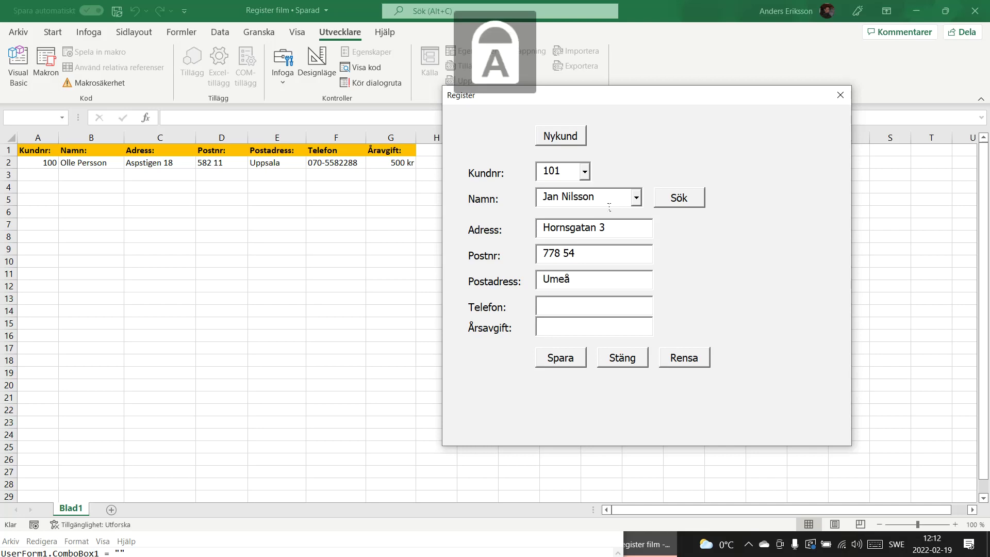
key("Caps_Lock")
- Enter the customer's phone number and a 500 annual fee, save the record, and close the form
left_click(560, 306)
left_click(562, 310)
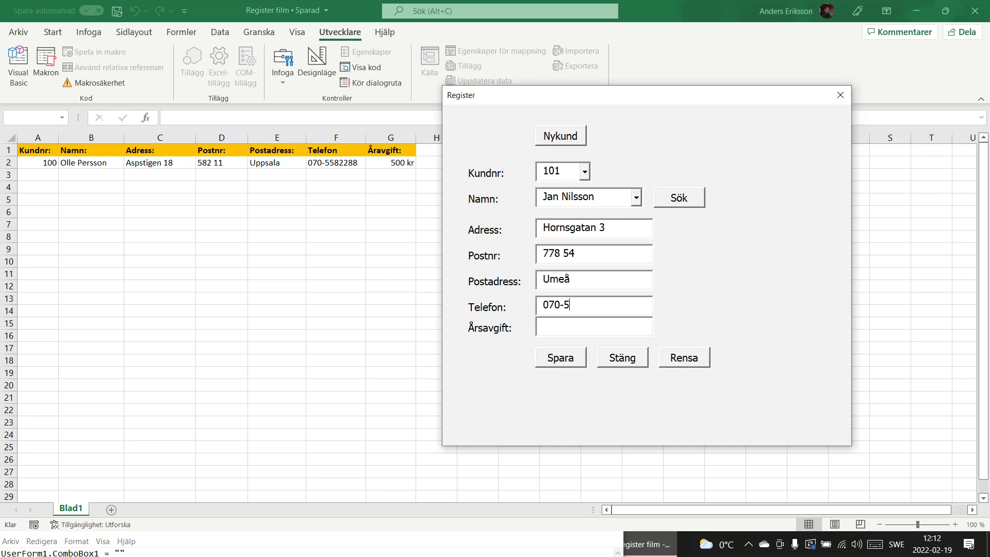
left_click(561, 333)
type("00")
left_click(557, 360)
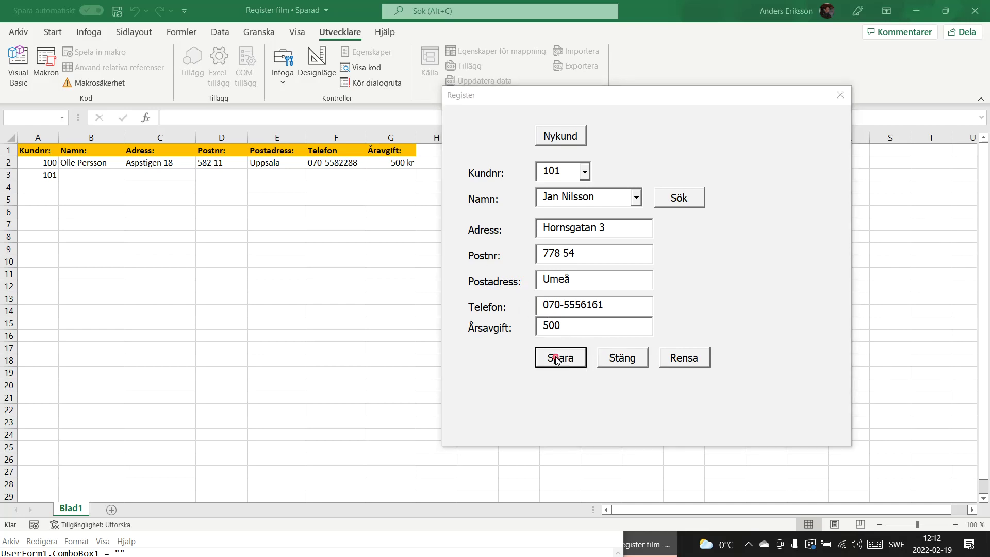
left_click(521, 314)
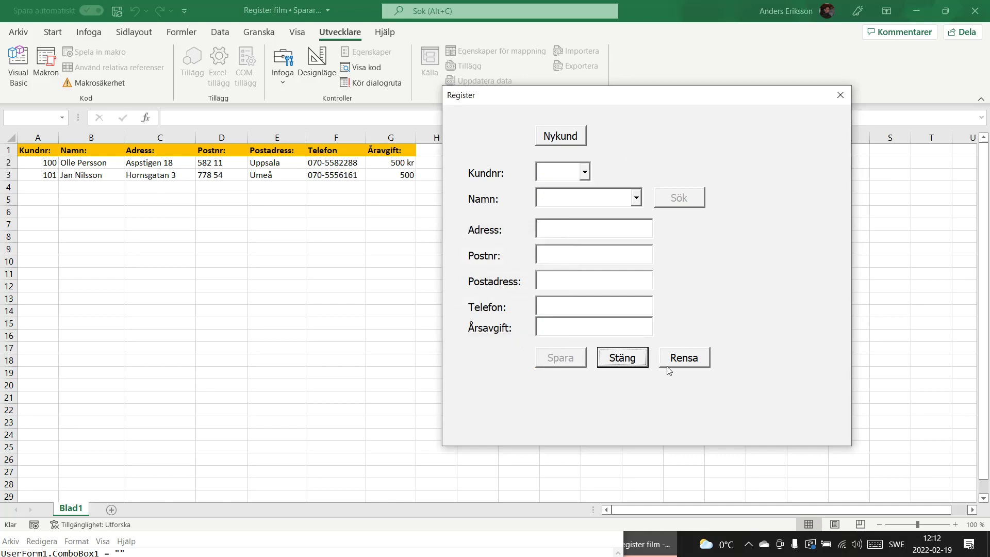
left_click(641, 360)
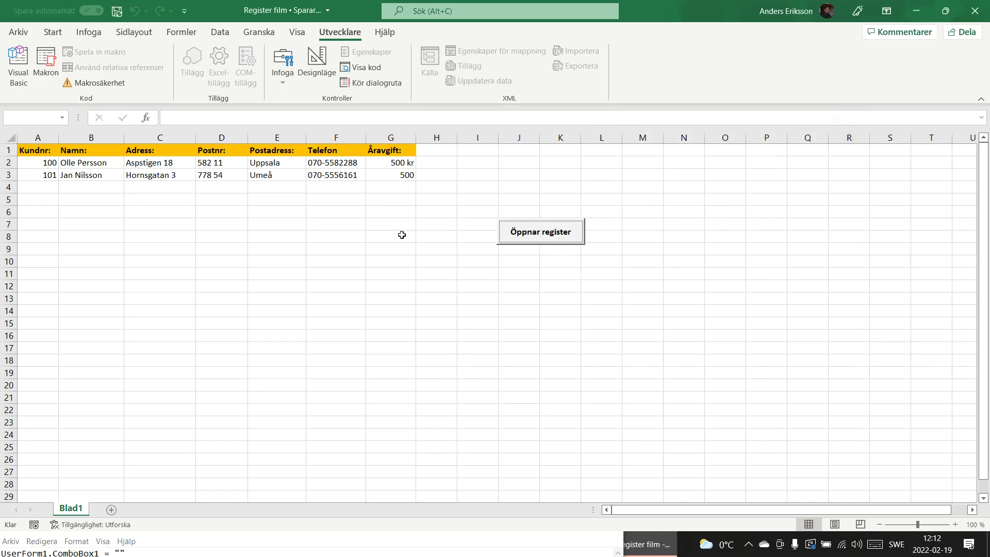
- Format column G as Valuta with 0 decimals and symbol kr, then reopen the Register form
left_click(399, 144)
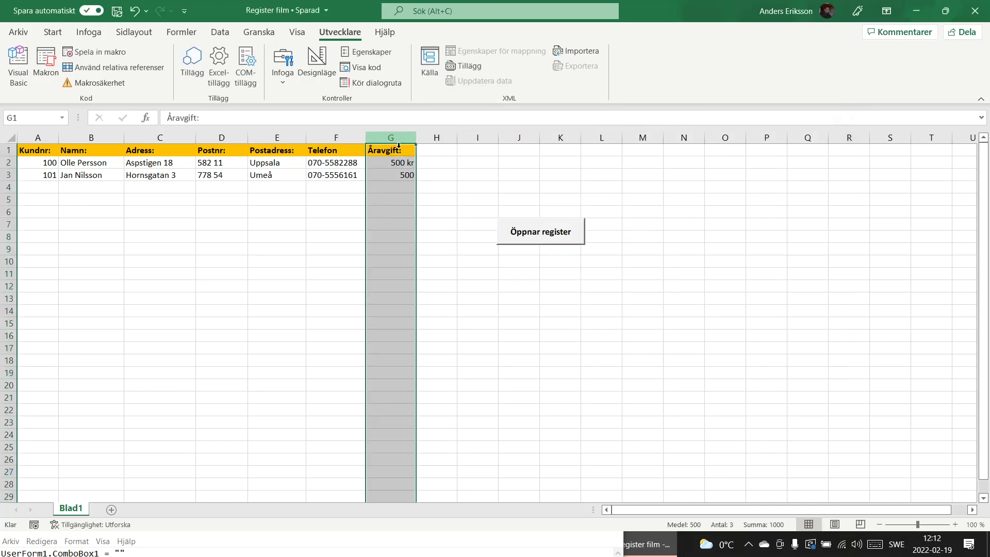
right_click(399, 146)
left_click(428, 305)
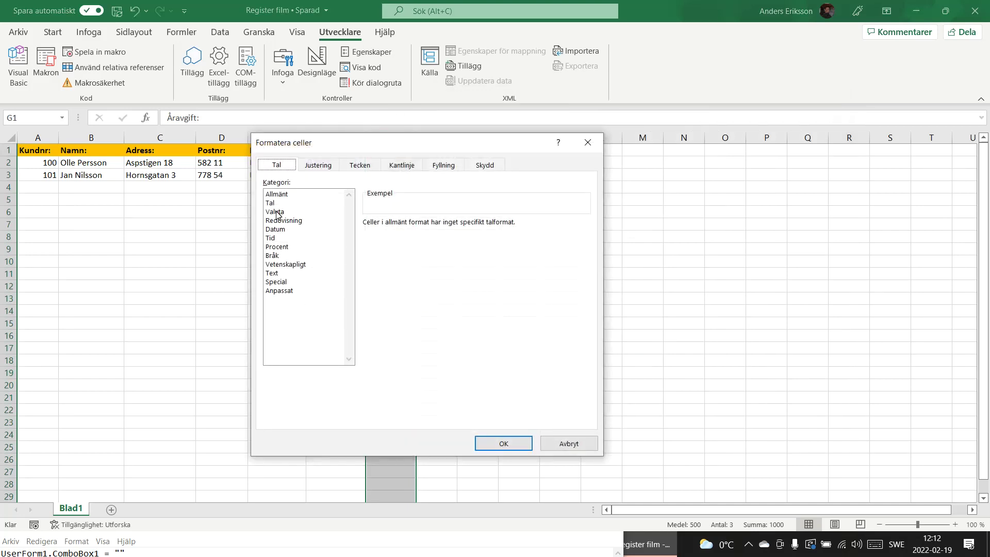
left_click(275, 212)
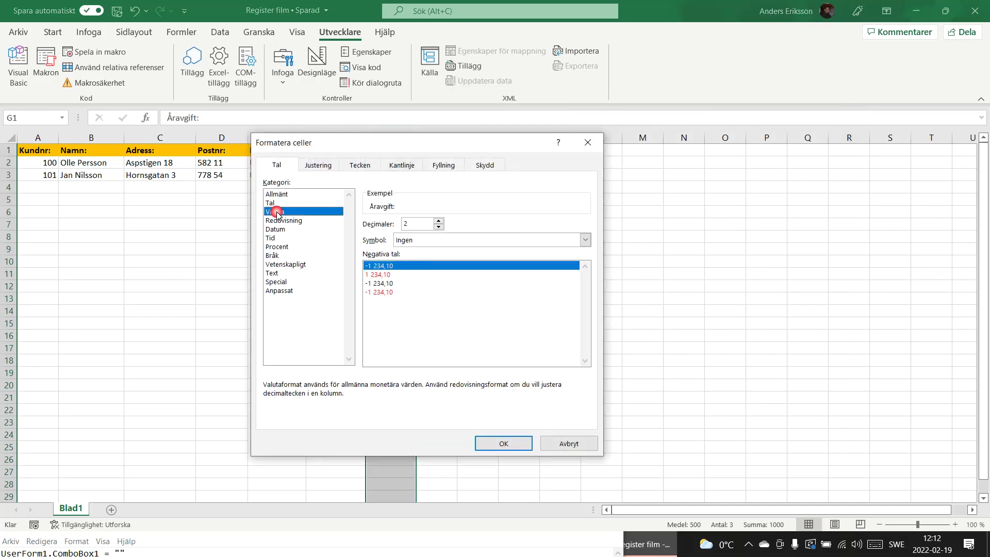
left_click(439, 227)
left_click(439, 227)
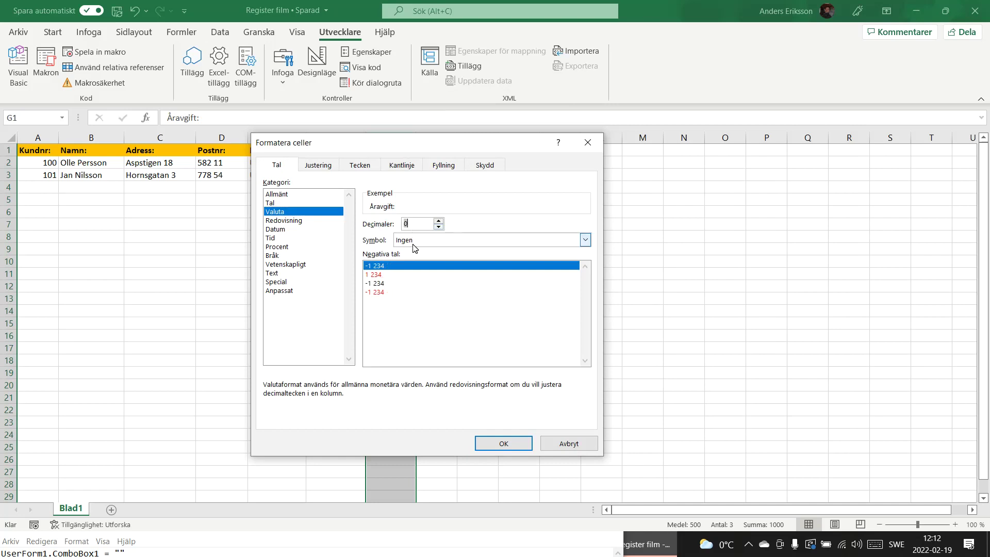
left_click(586, 240)
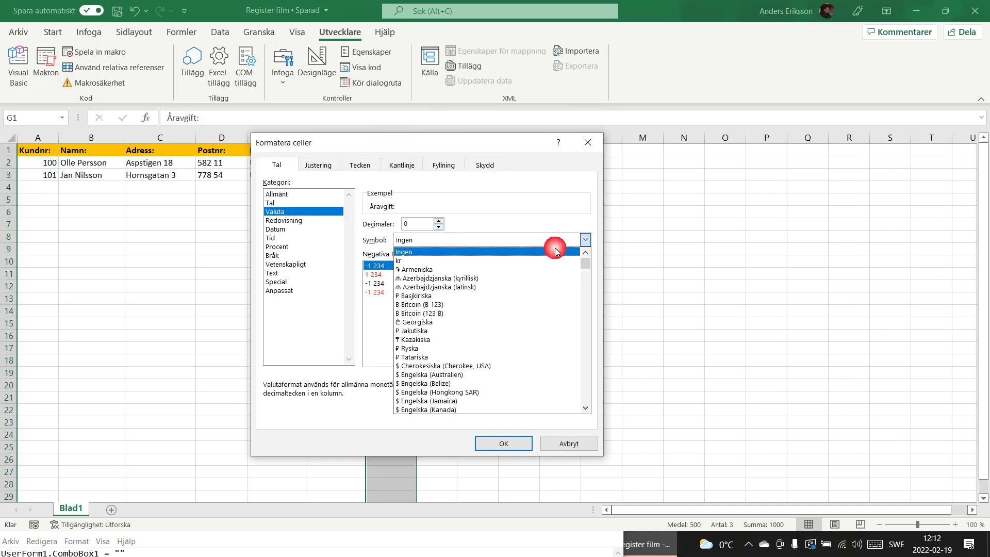
left_click(414, 265)
left_click(503, 445)
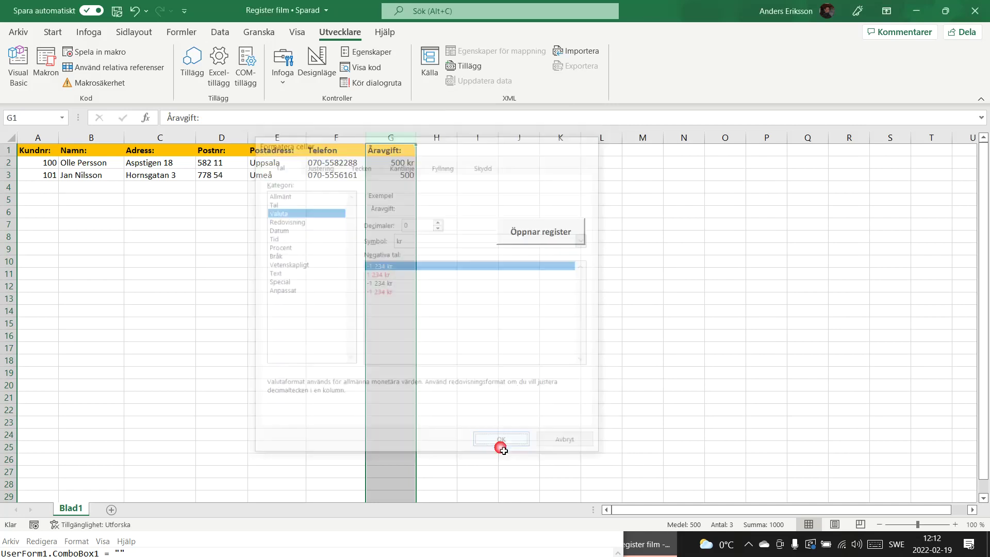
left_click(483, 326)
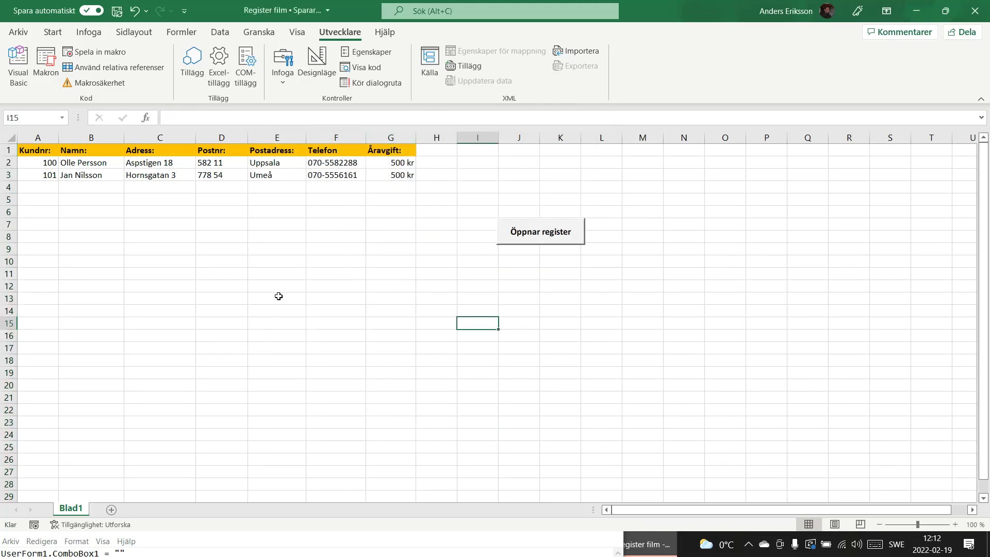
left_click(574, 239)
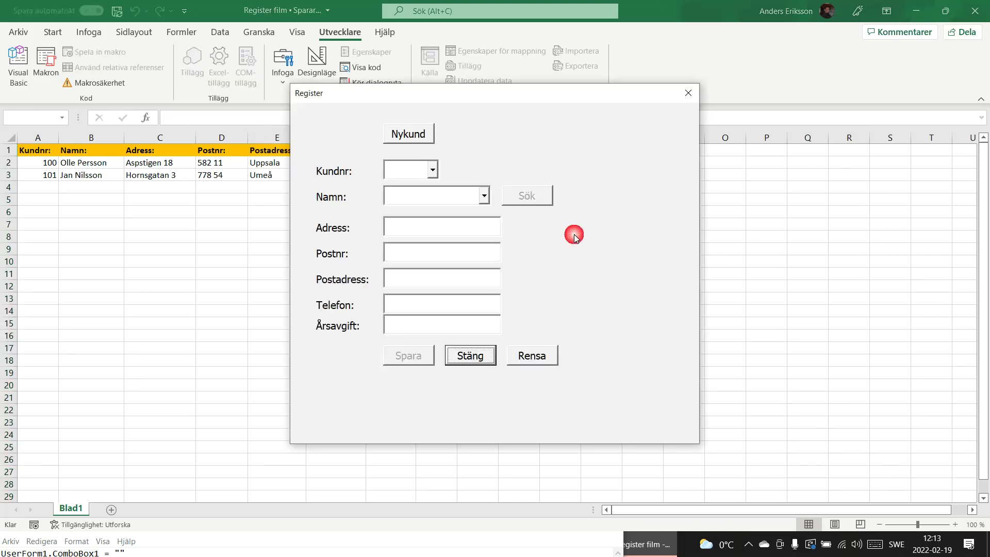
- Generate the next customer number and enter the new customer's name and street address
left_click_drag(509, 101, 664, 103)
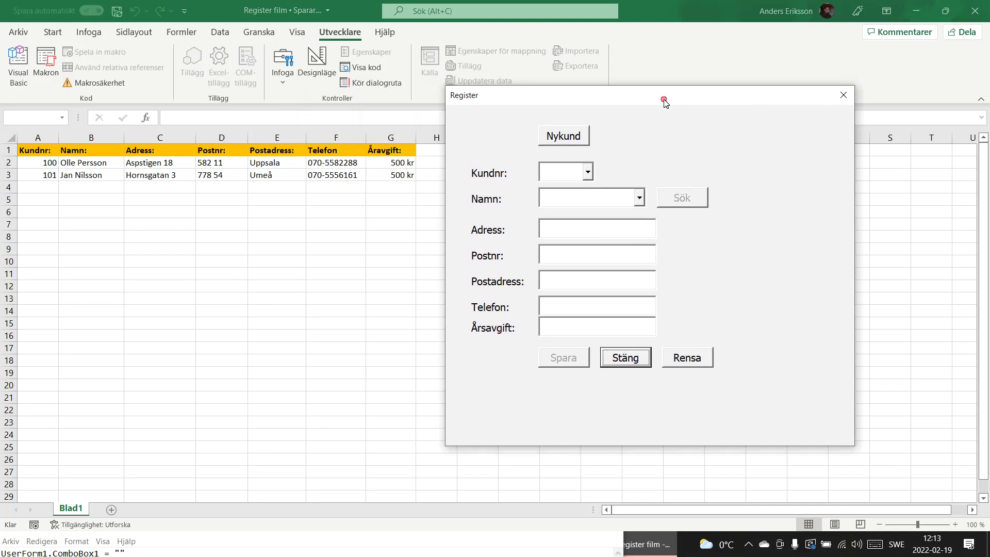
left_click(568, 135)
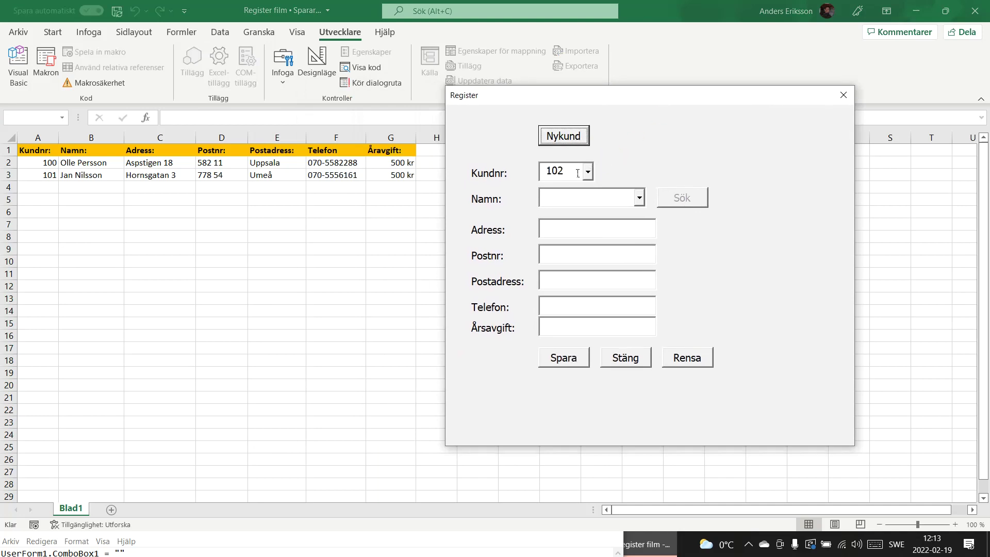
left_click(562, 203)
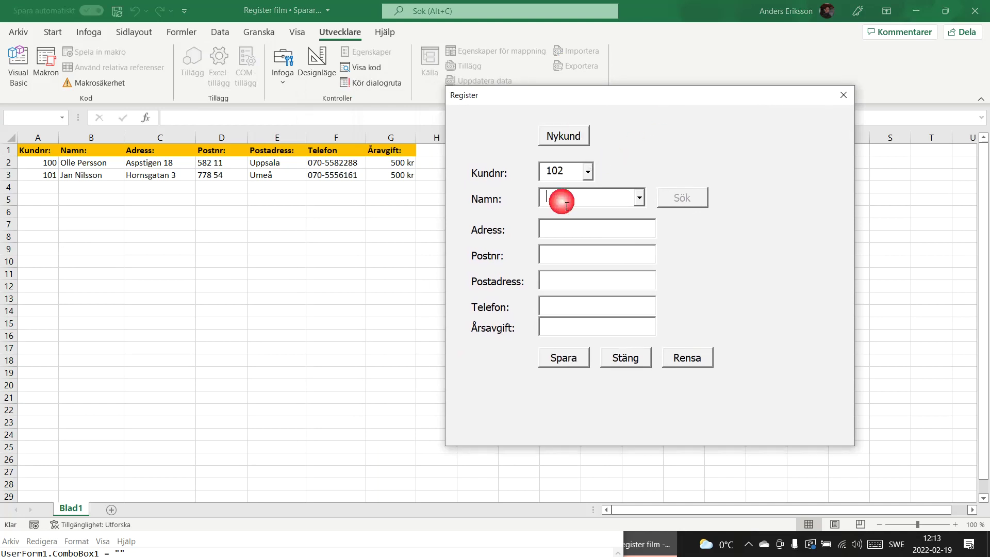
left_click(576, 198)
key("BackSpace")
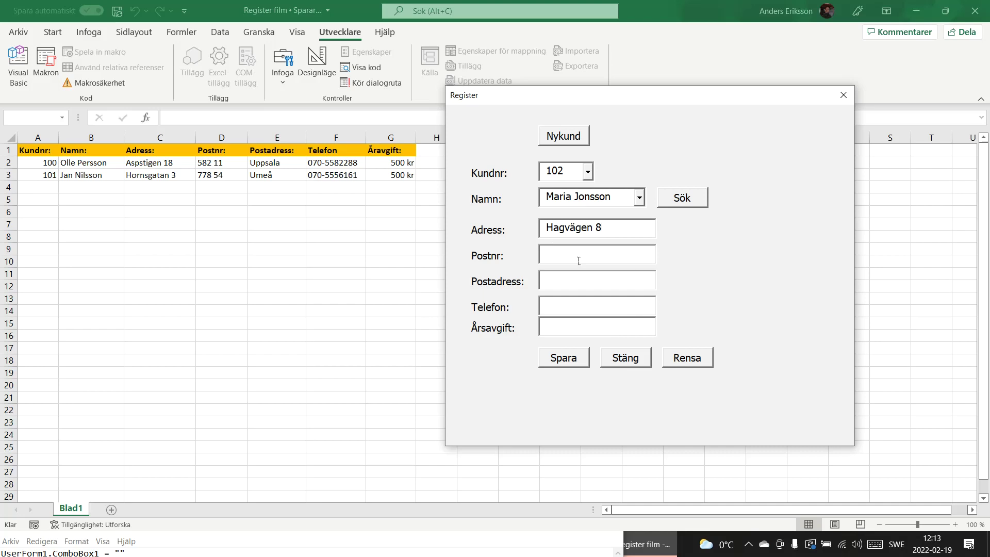
- Fill in postal code, postal town, phone number and a 250 annual fee, then save the customer
left_click(563, 254)
type("88 2")
type("5")
type("Örebro")
left_click(552, 307)
left_click(550, 327)
type("250")
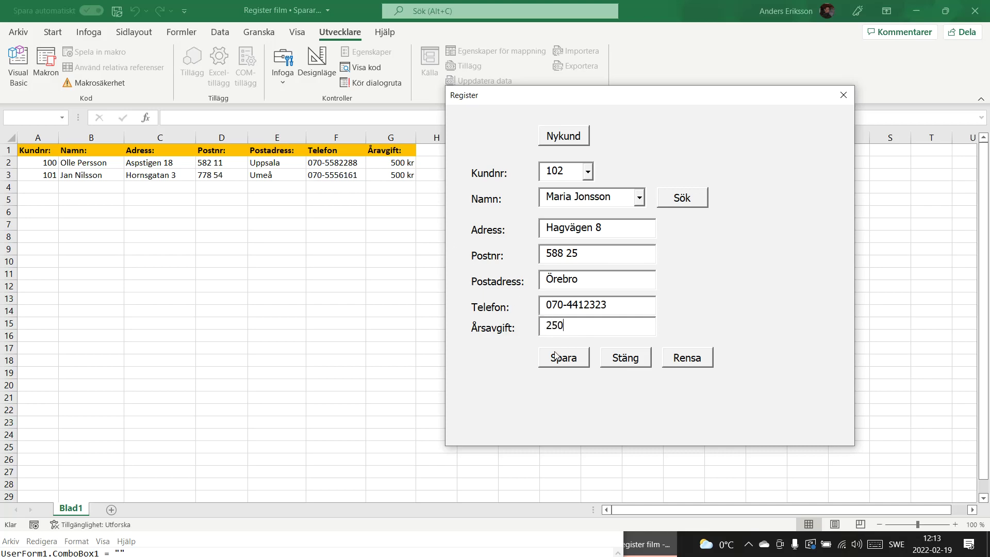
left_click(571, 360)
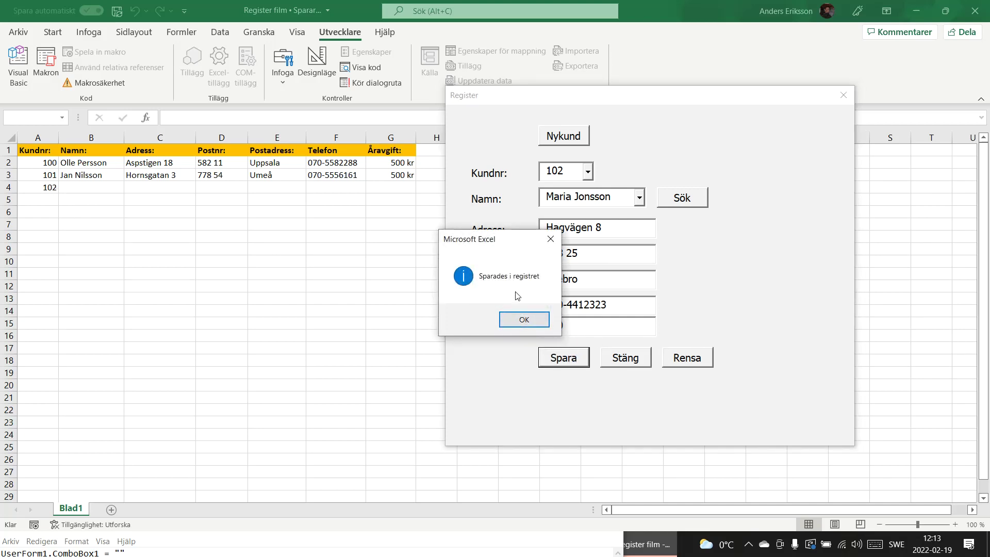
left_click(524, 321)
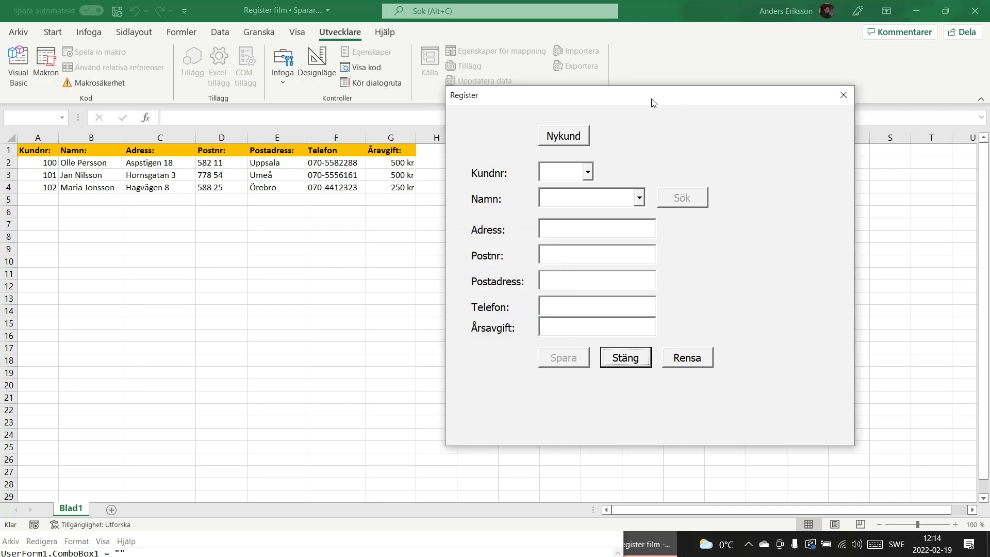
- Check the saved customer names in the Namn dropdown, then close the Register form
left_click_drag(651, 99, 662, 117)
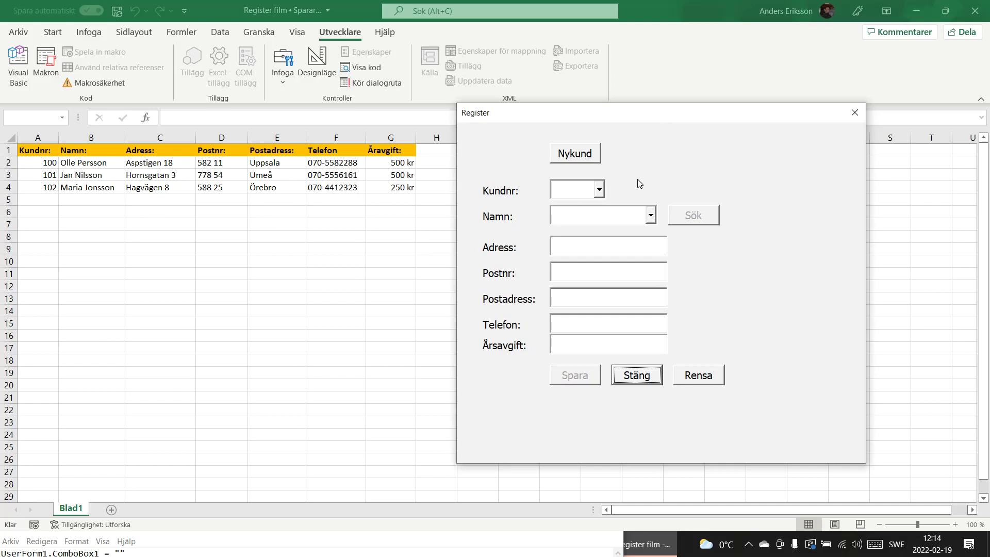
left_click(651, 218)
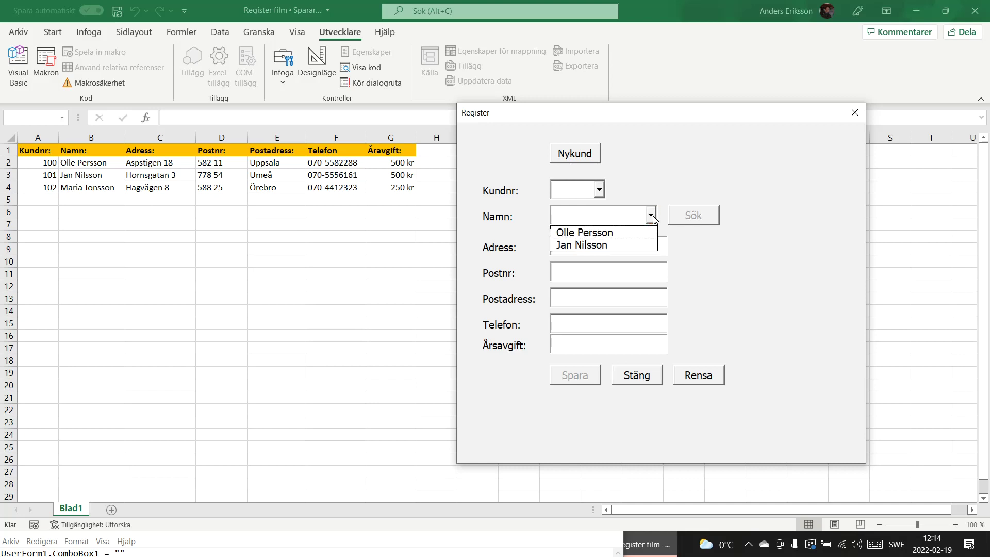
left_click(658, 180)
left_click(637, 376)
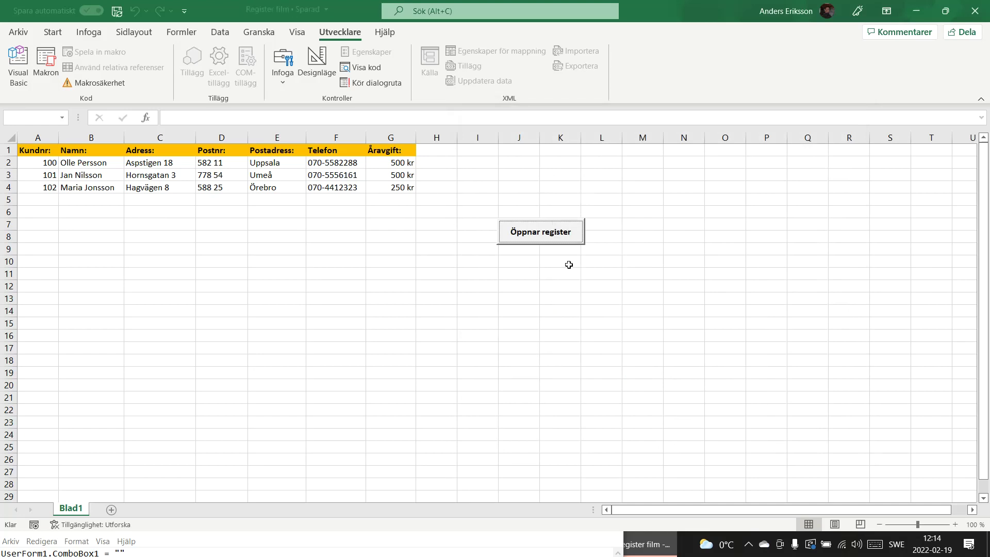
- Open the Register form and look up the third customer's details from the Namn list
left_click(551, 233)
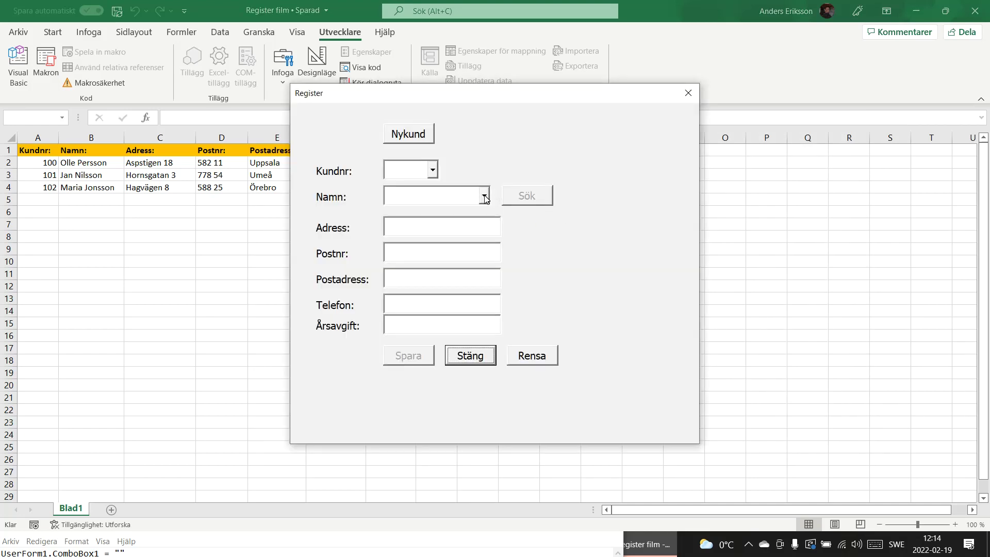
left_click(484, 197)
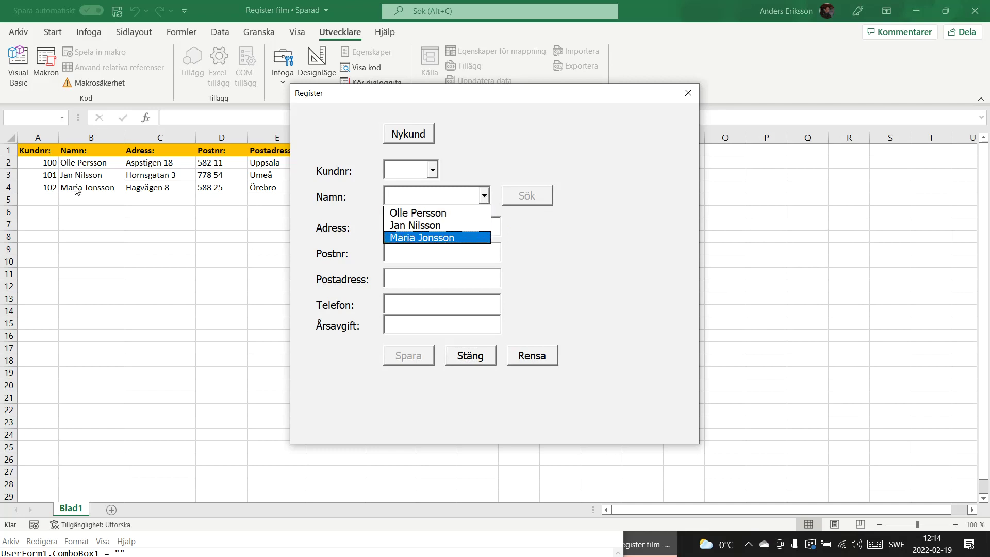
left_click(435, 239)
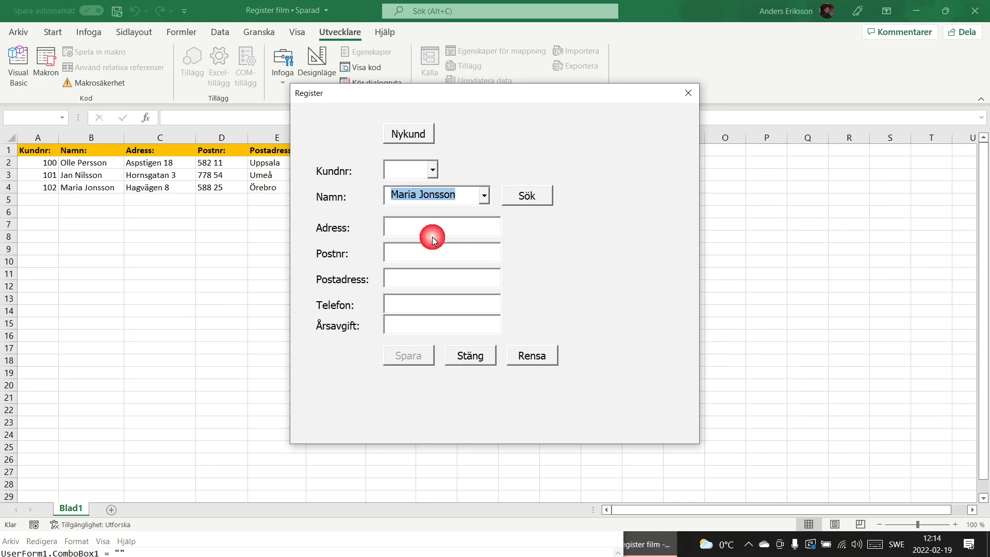
left_click(537, 205)
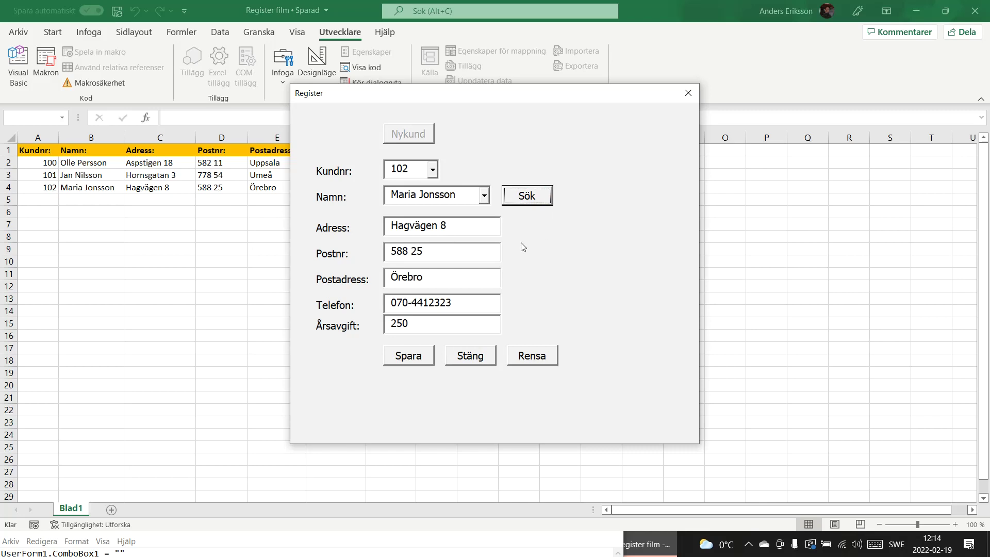
- Correct the end of the customer's phone number, save it to the sheet, and close the form
left_click(460, 307)
key("BackSpace")
key("BackSpace")
key("BackSpace")
key("BackSpace")
key("BackSpace")
key("BackSpace")
key("BackSpace")
key("BackSpace")
type("6-1")
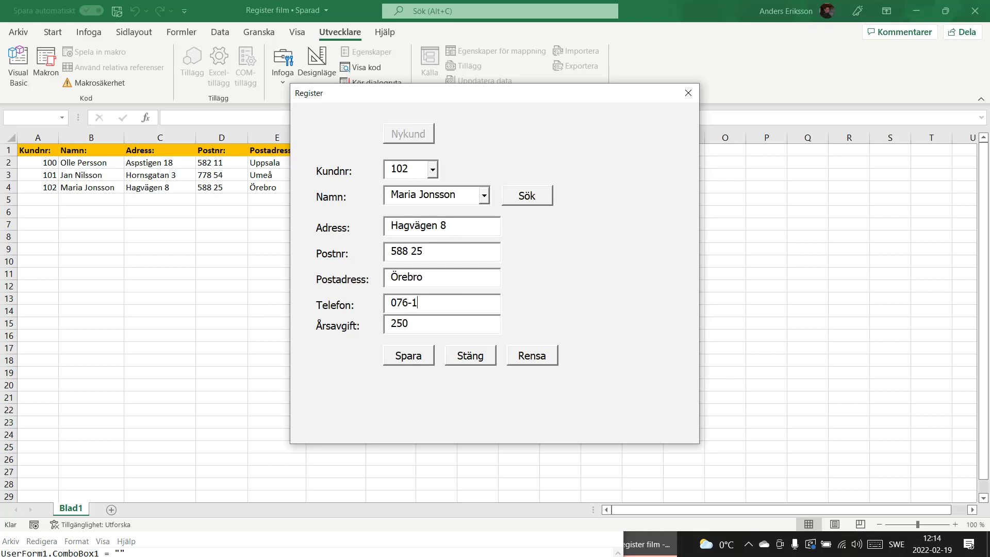
type("33")
left_click(417, 358)
left_click(516, 320)
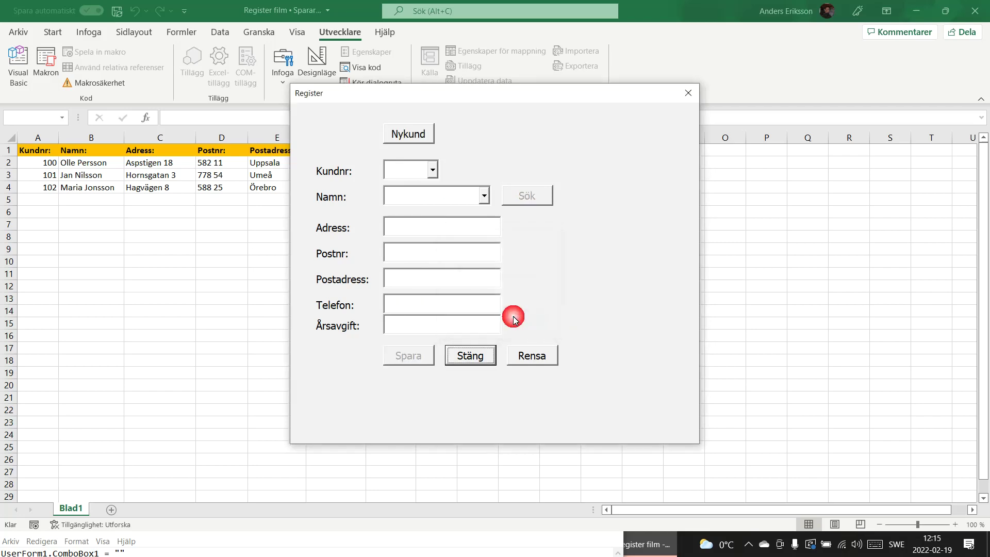
left_click(478, 361)
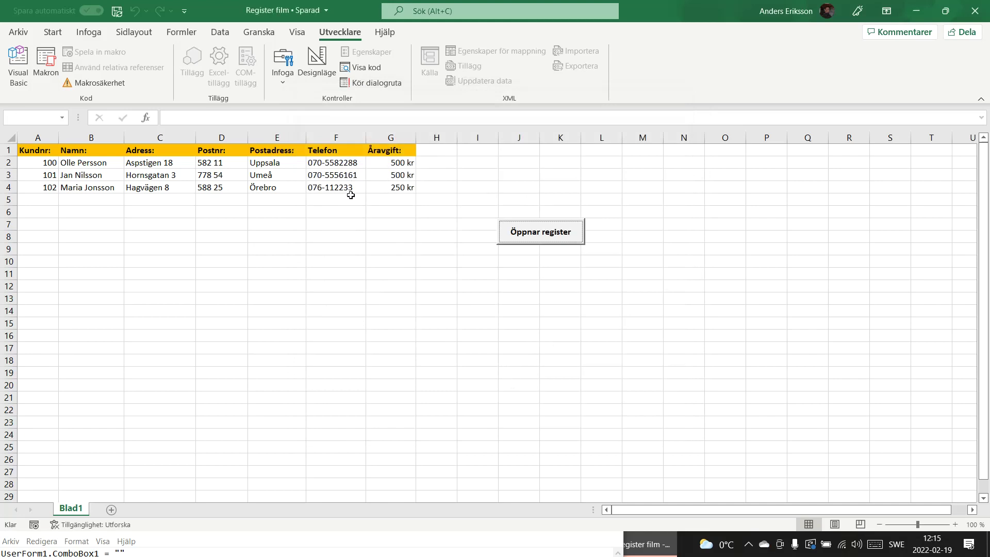
left_click(347, 226)
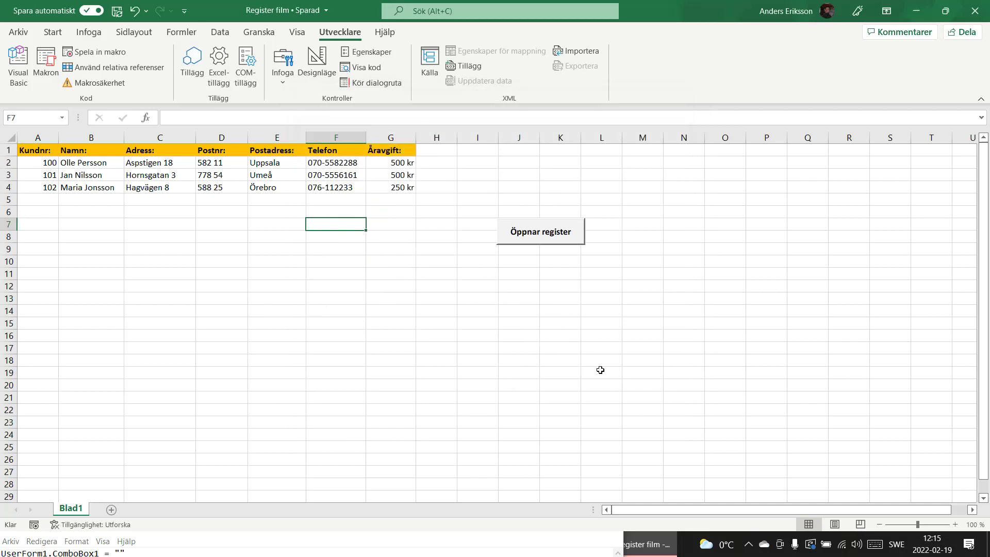
left_click(529, 236)
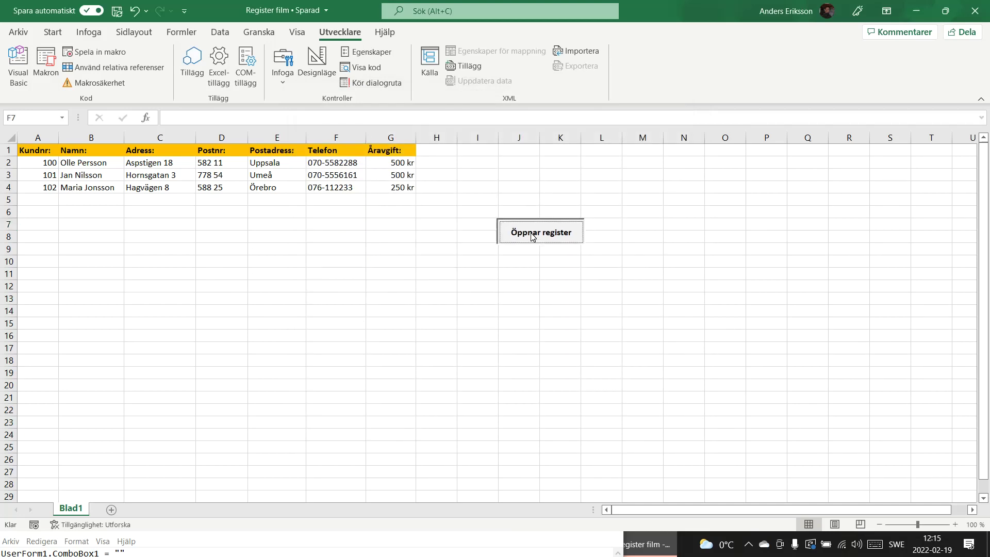
left_click_drag(498, 94, 603, 97)
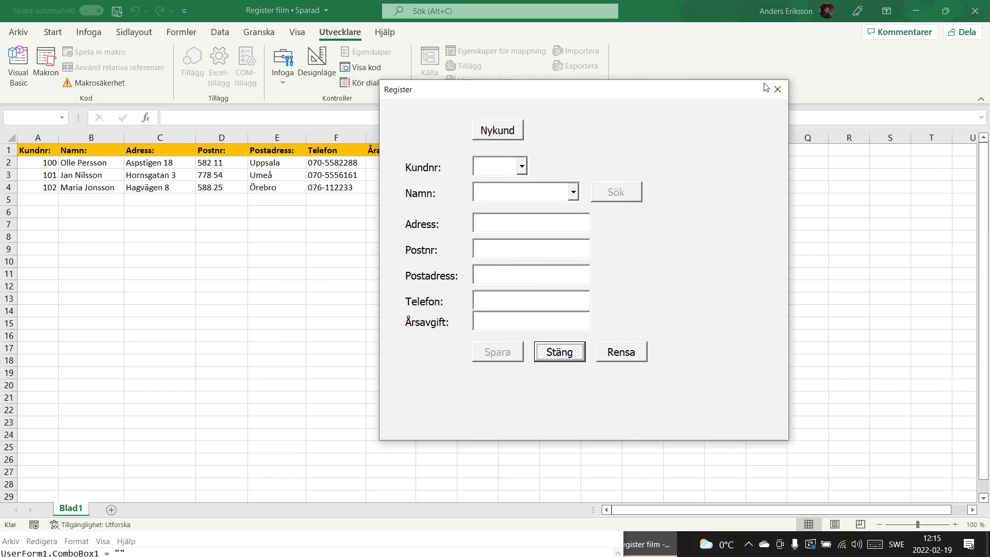
mouse_move(653, 97)
left_mouse_down()
mouse_move(707, 95)
mouse_move(696, 100)
mouse_move(706, 164)
mouse_move(698, 164)
left_mouse_up()
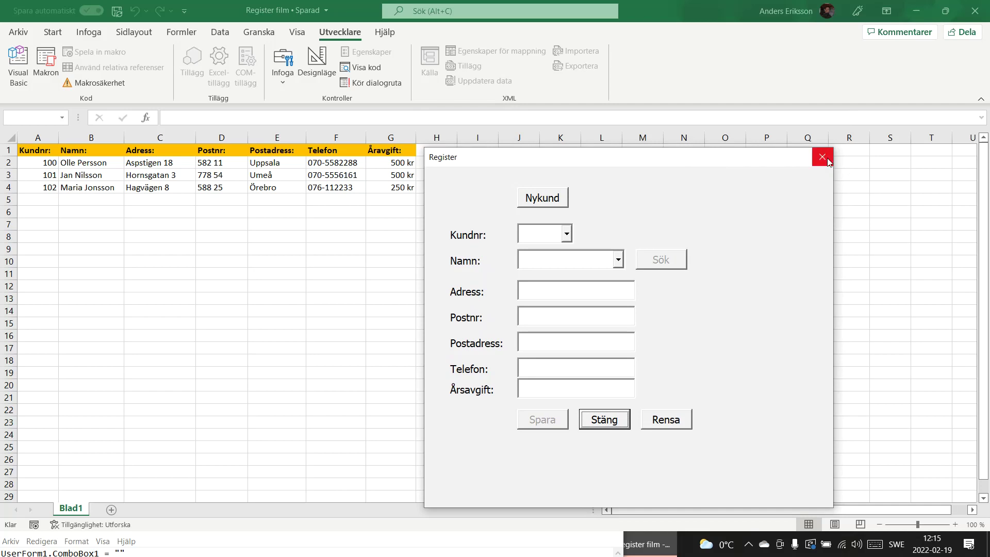
left_click_drag(682, 162, 704, 94)
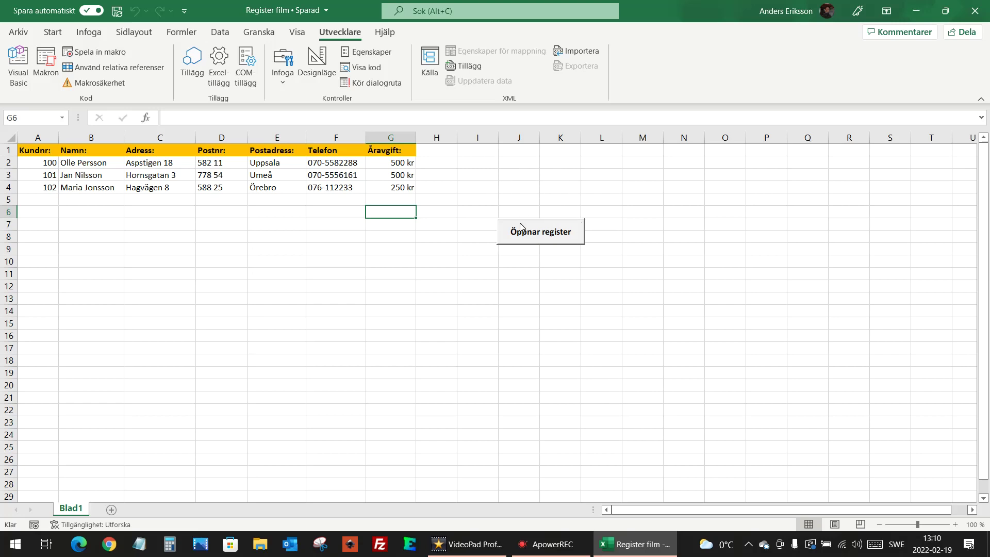
- Dismiss the Custom Views manager (Vyhanteraren) dialog
left_click(343, 32)
scroll(317, 75, "up", 1)
left_click(317, 75)
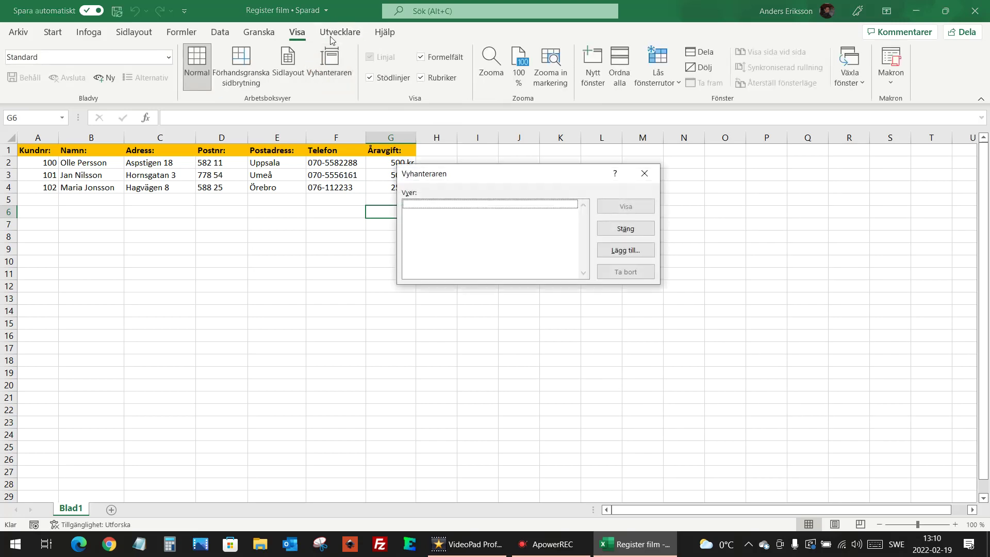
left_click(645, 173)
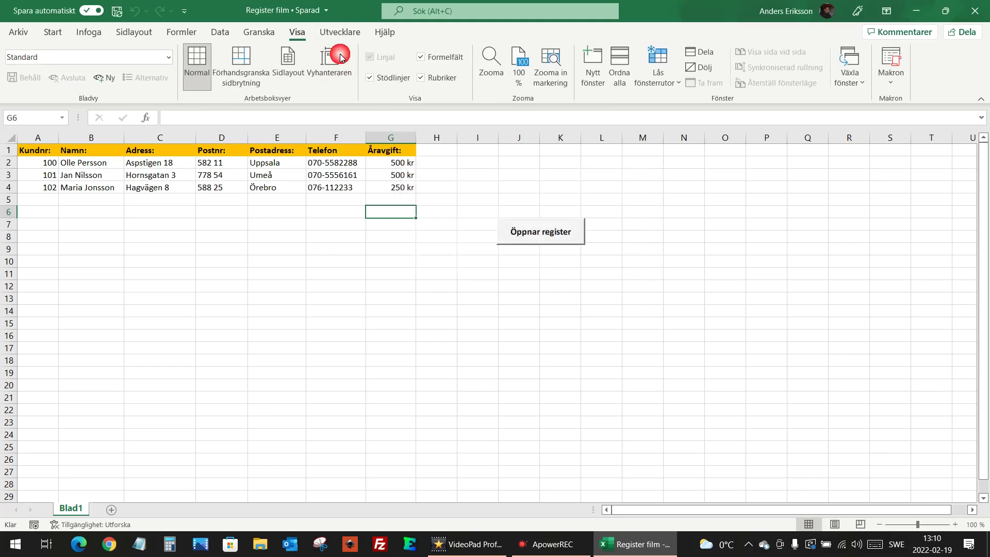
- Turn on Designläge on the Utvecklare tab and open the register button's code
left_click(340, 32)
left_click(323, 72)
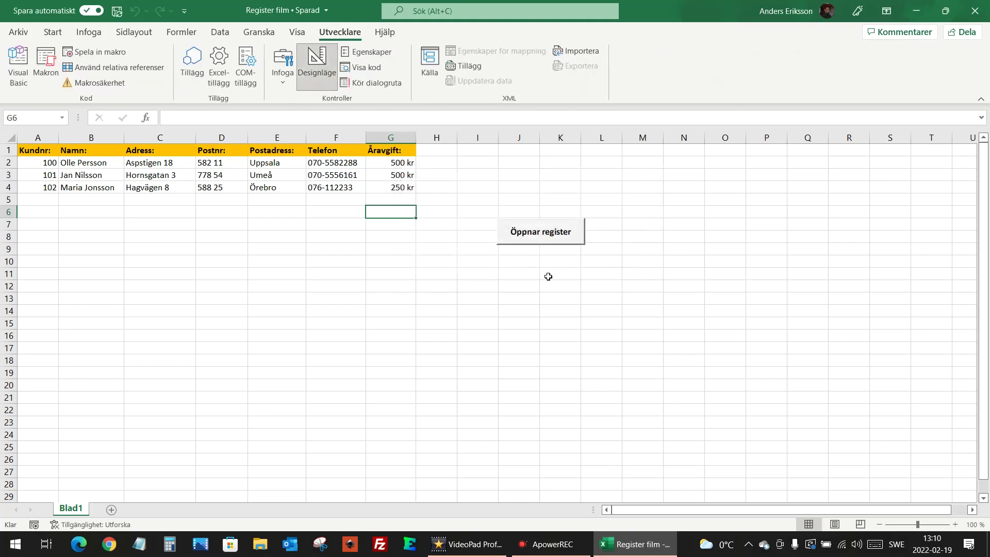
double_click(545, 238)
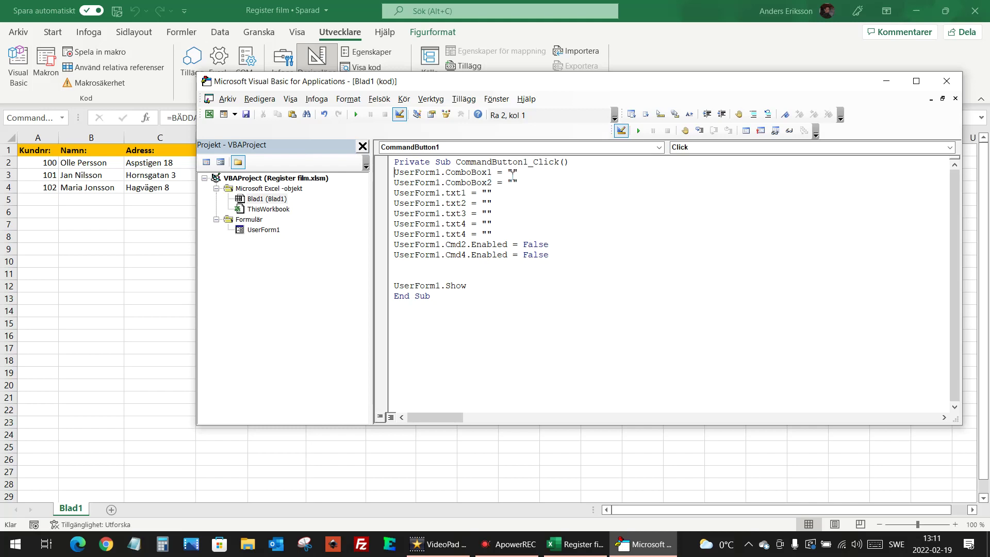
- Change the duplicated txt4 line to txt5 in the button code, then close the VBA editor
left_click(512, 174)
left_click(513, 174)
left_click(467, 236)
key("BackSpace")
type("5")
left_click(947, 83)
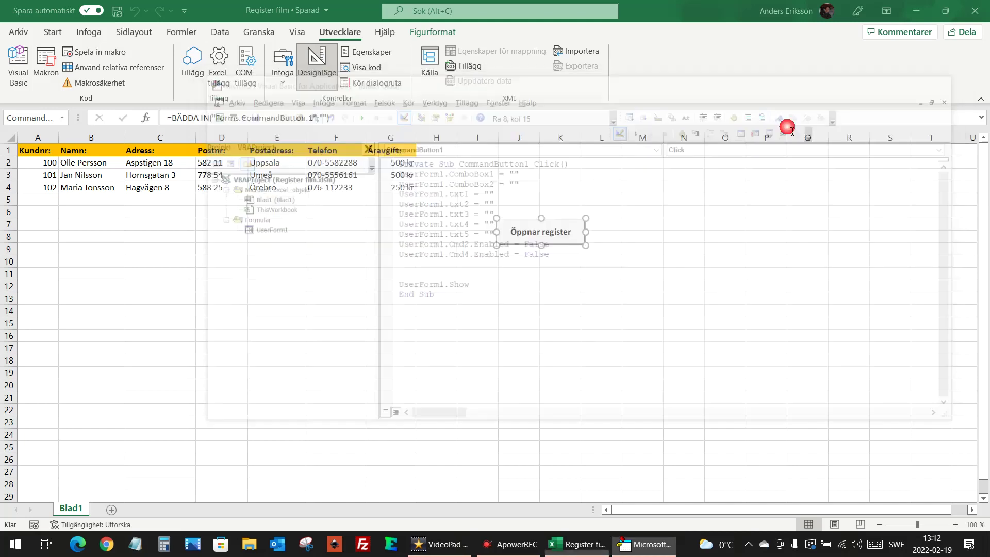
- Exit design mode, open the Register form, and clear the proposed customer 103 with Rensa
left_click(313, 61)
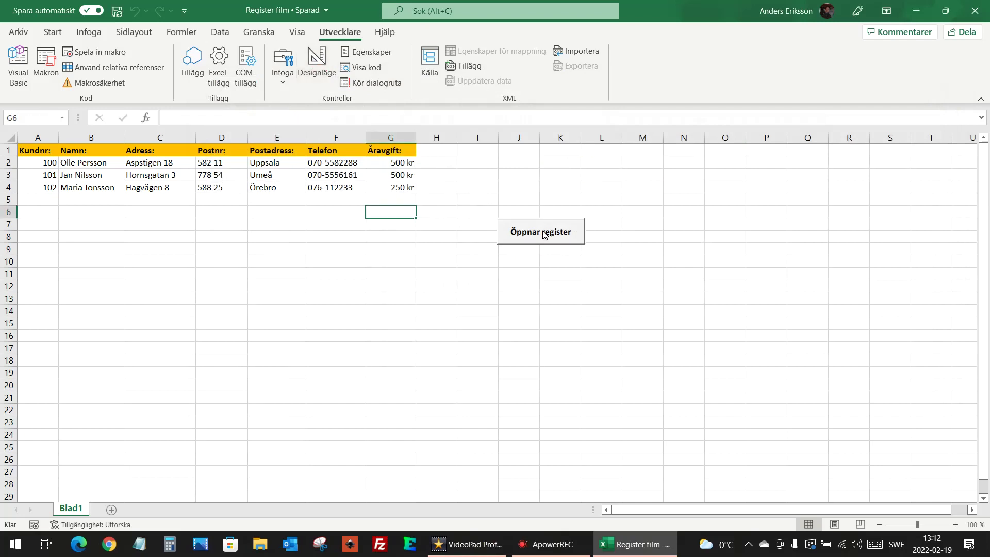
left_click(544, 235)
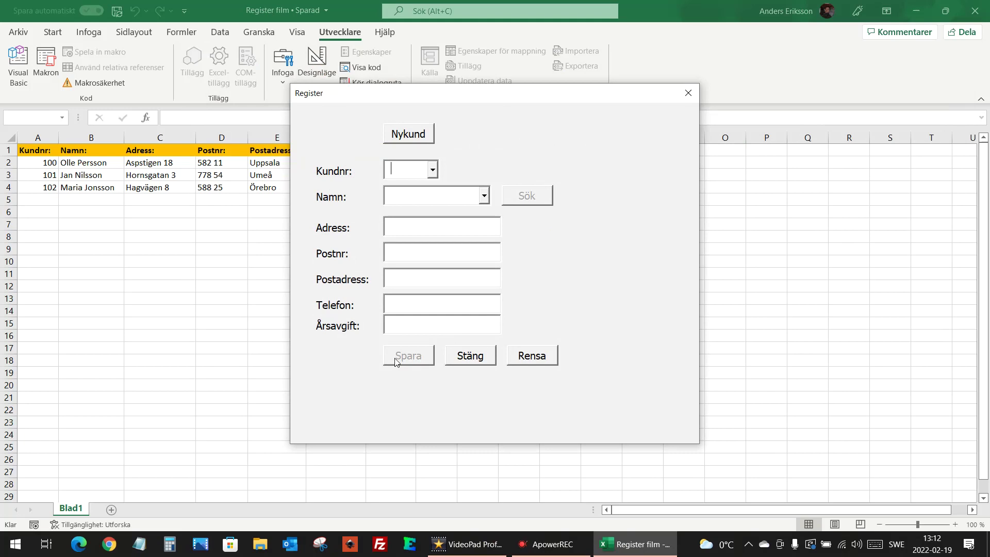
left_click(529, 199)
left_click(410, 361)
left_click(420, 134)
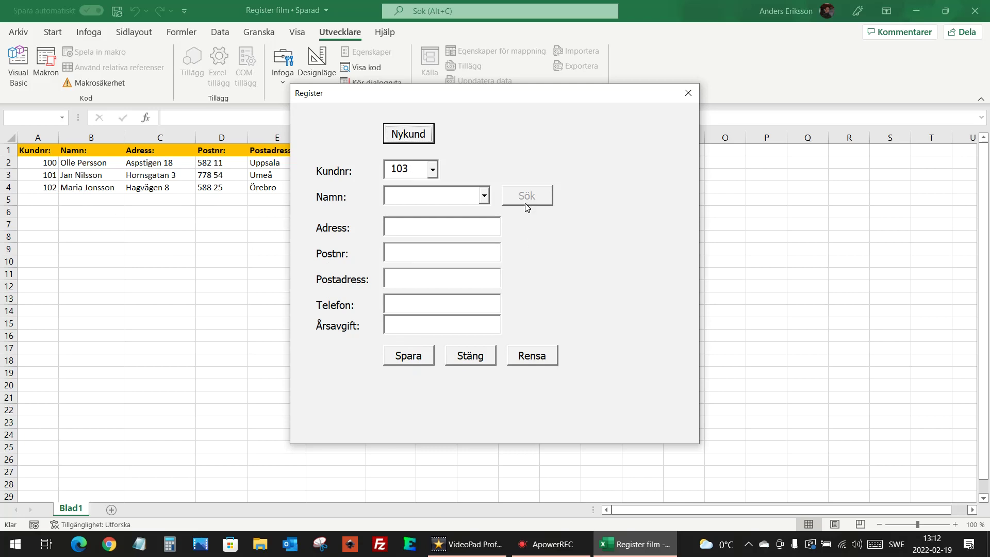
left_click(535, 361)
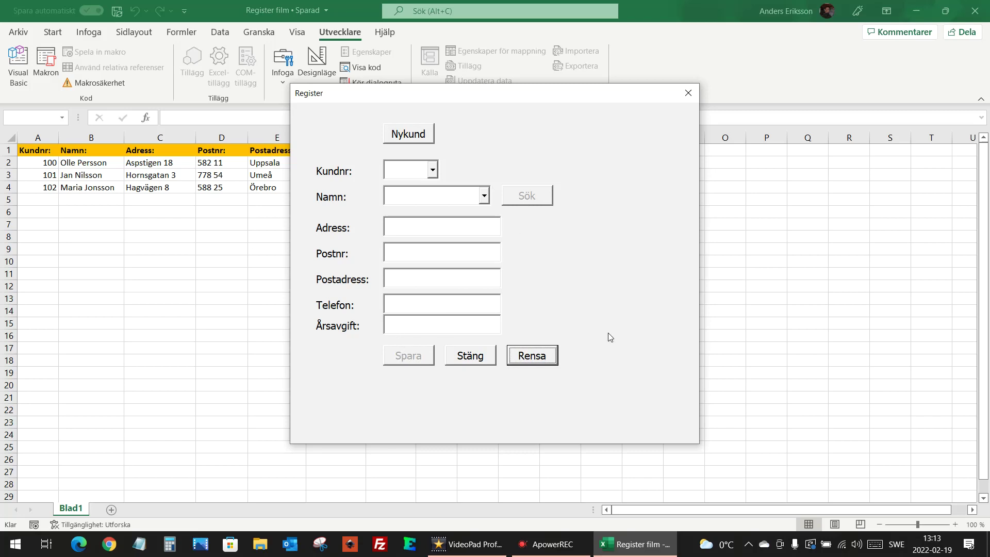
- Select the second name in the Namn list and run Sök to show customer 101's details
left_click(485, 197)
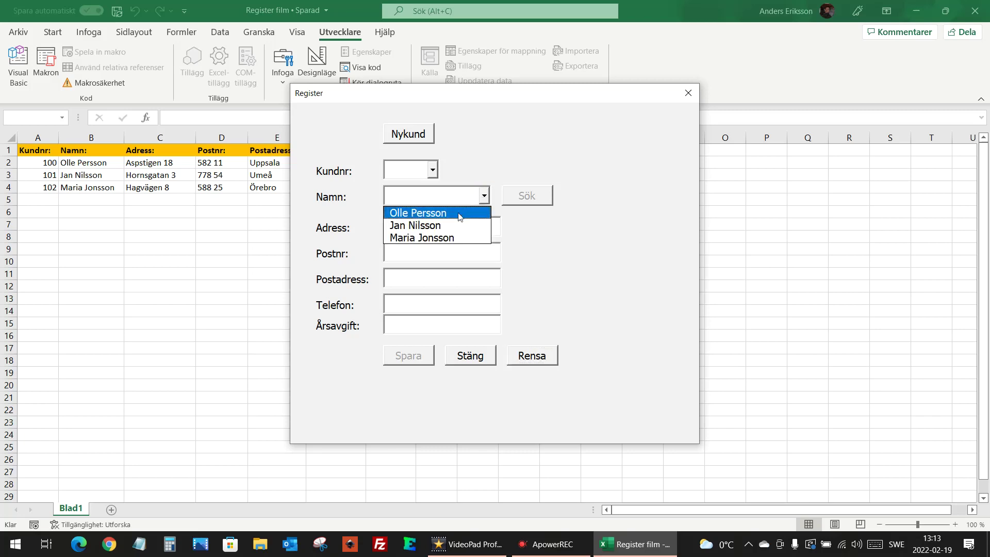
left_click(437, 230)
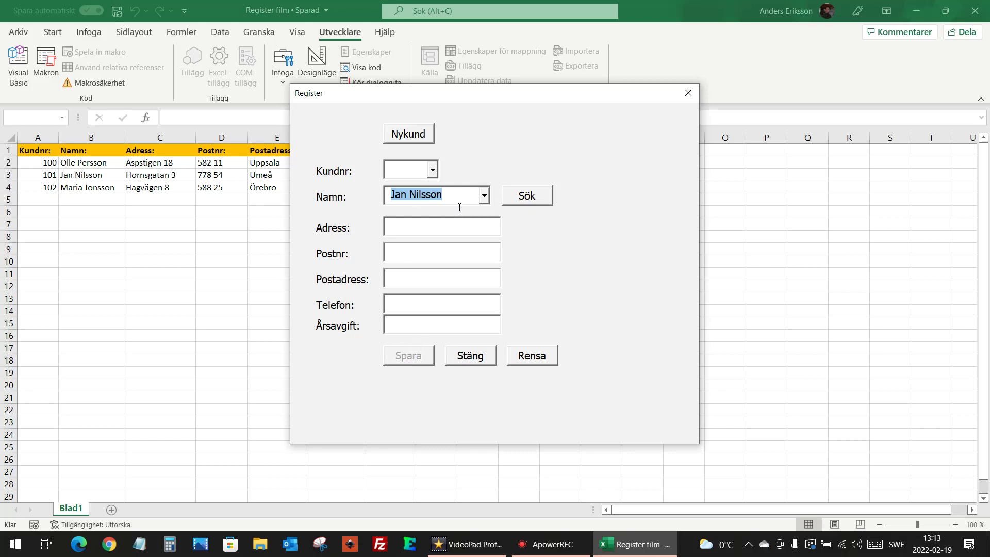
left_click(537, 199)
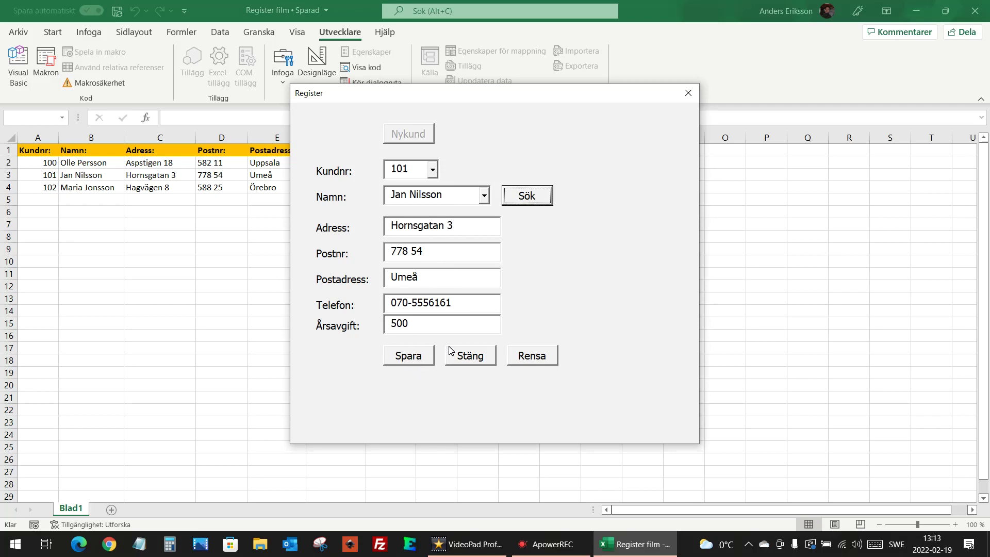
left_click(415, 132)
left_click(404, 178)
- Close the Register form, enable Designläge, and open the Öppnar register button's Click code
left_click(487, 356)
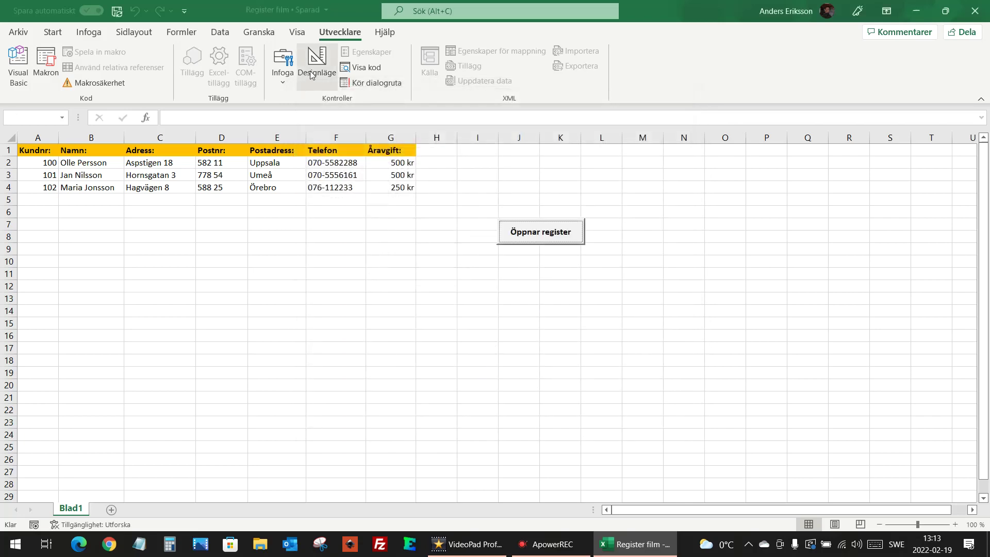
left_click(316, 64)
left_click(529, 232)
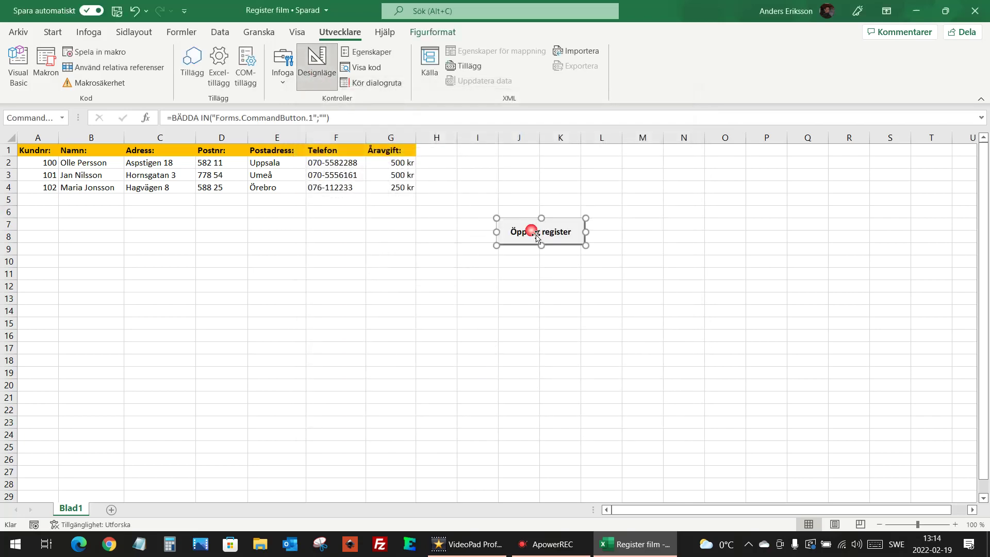
double_click(531, 233)
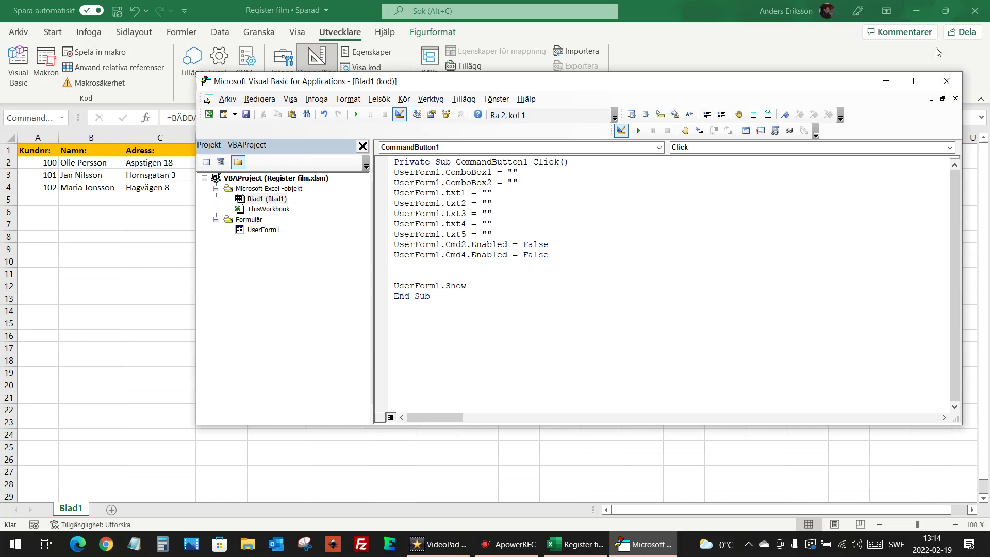
- Close the Visual Basic editor and return to the Blad1 customer sheet
left_click(948, 82)
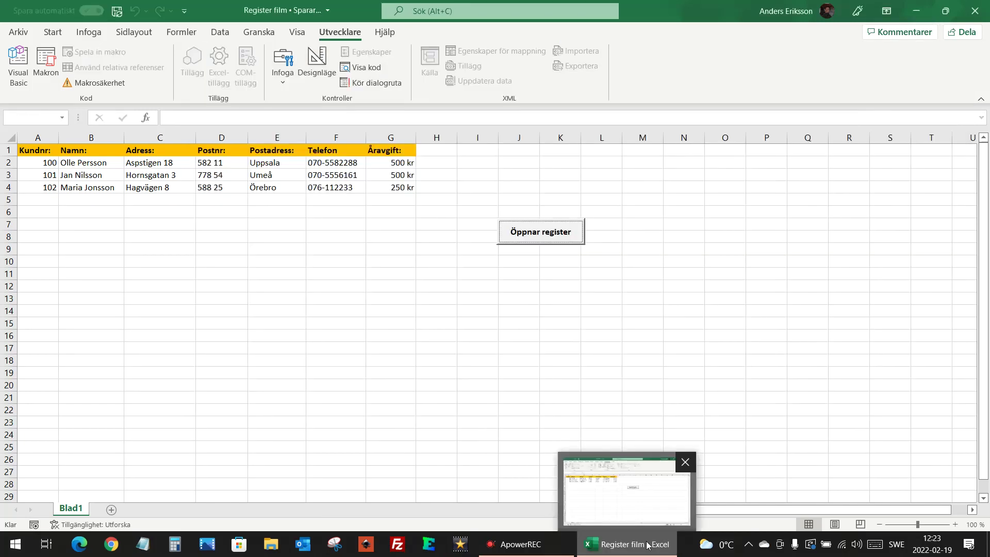
left_click(560, 303)
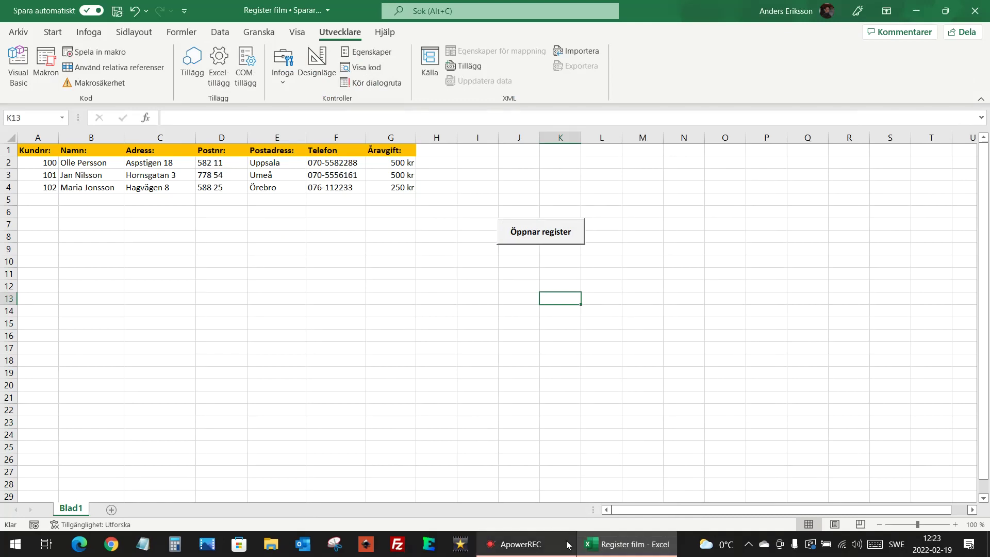